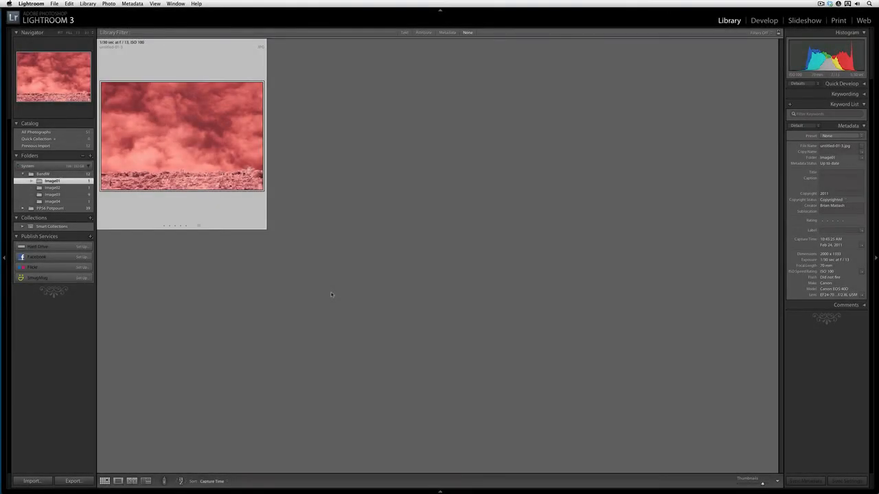
# Open the photo at full size in the Develop module and heal a spot near the middle of the sky with Spot Removal.
pyautogui.press('e')
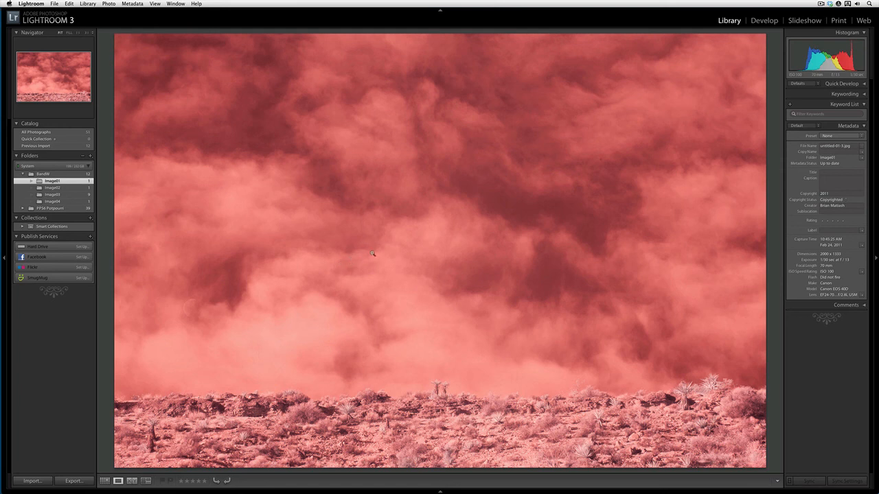
pyautogui.click(764, 20)
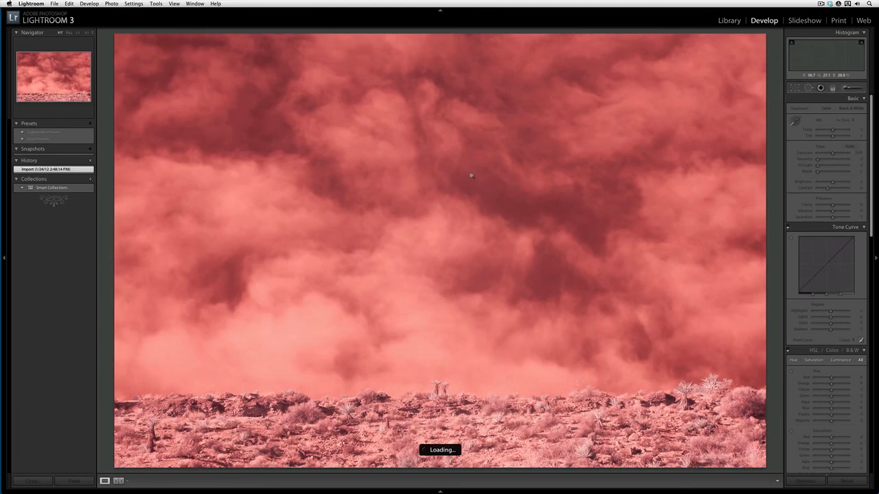
pyautogui.click(808, 87)
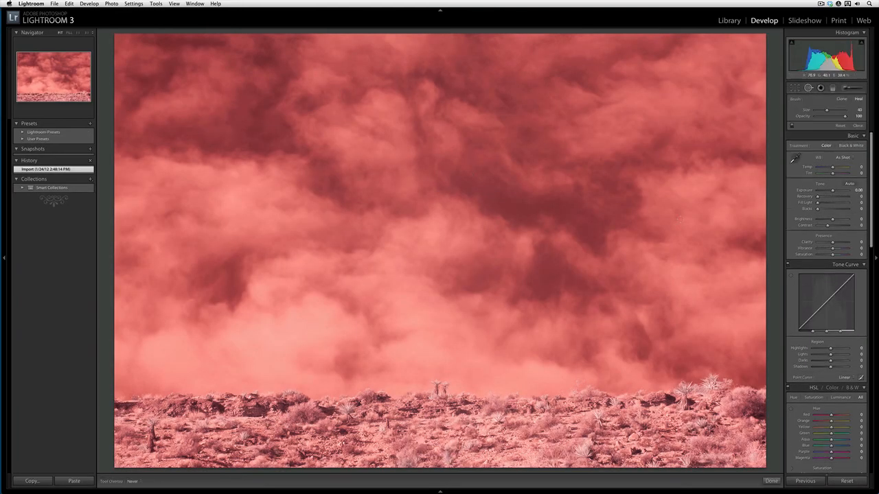
pyautogui.click(551, 219)
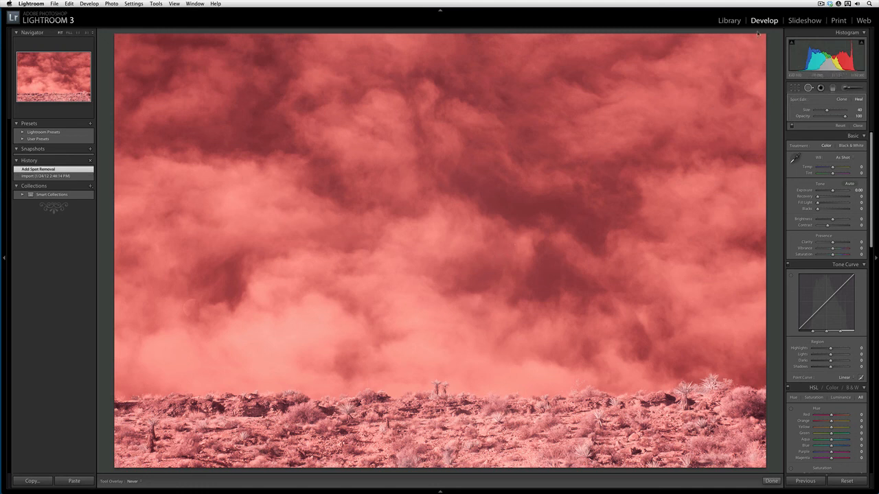
# Send the photo from the Library module to Perfect Photo Suite, dismiss the Zoom and Pan palette, and switch to the Effects module.
pyautogui.click(729, 21)
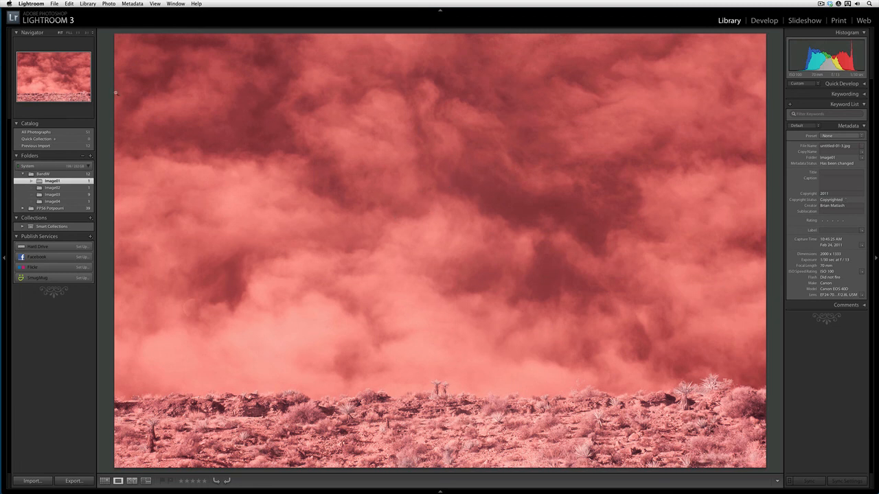
pyautogui.click(54, 4)
pyautogui.moveTo(136, 117)
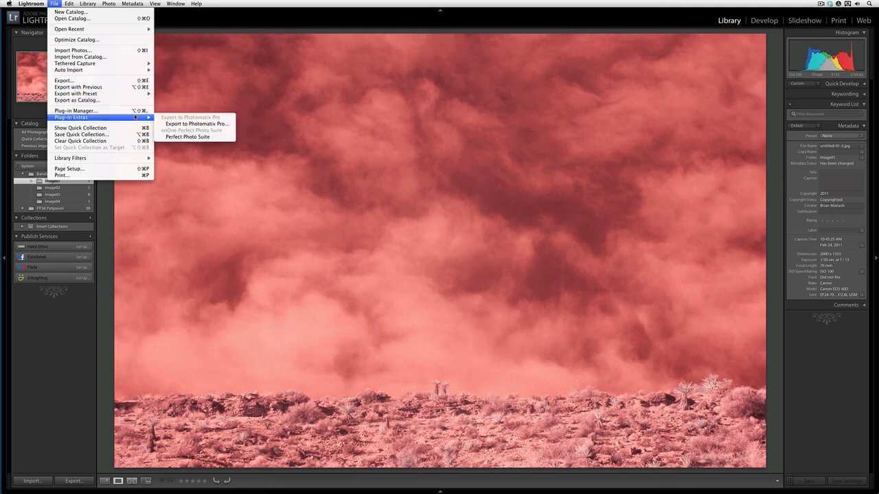
pyautogui.click(222, 137)
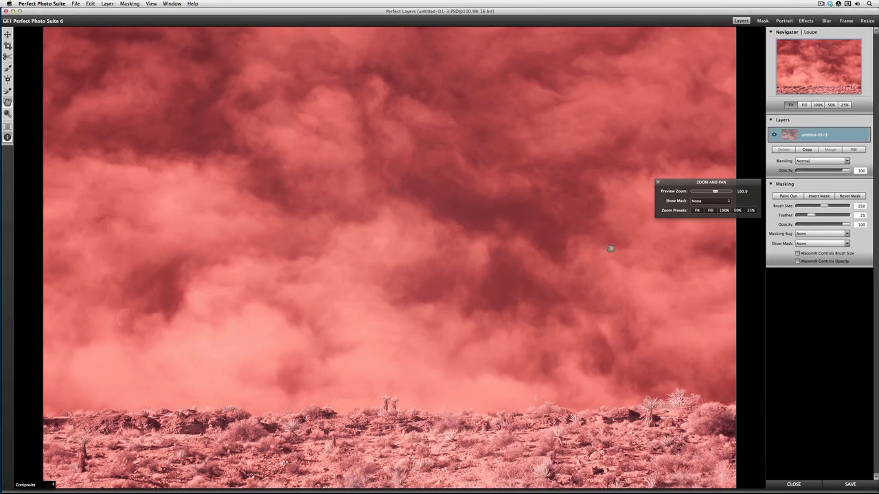
pyautogui.click(657, 183)
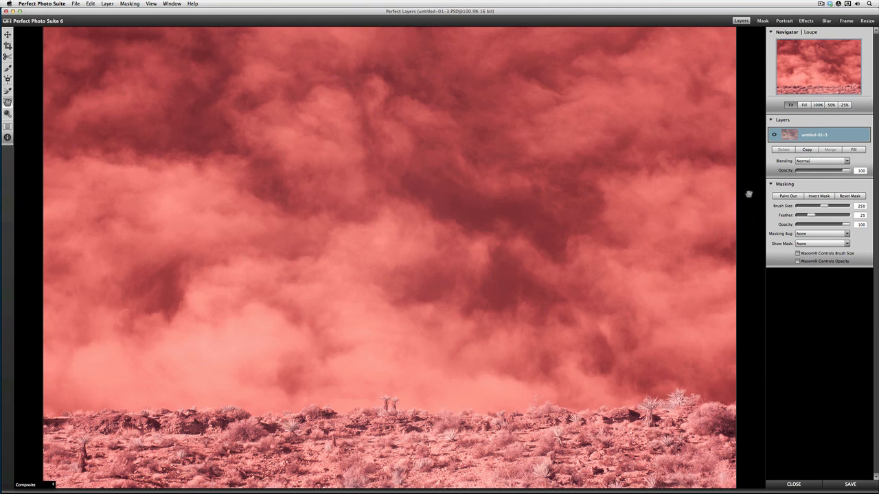
pyautogui.click(800, 22)
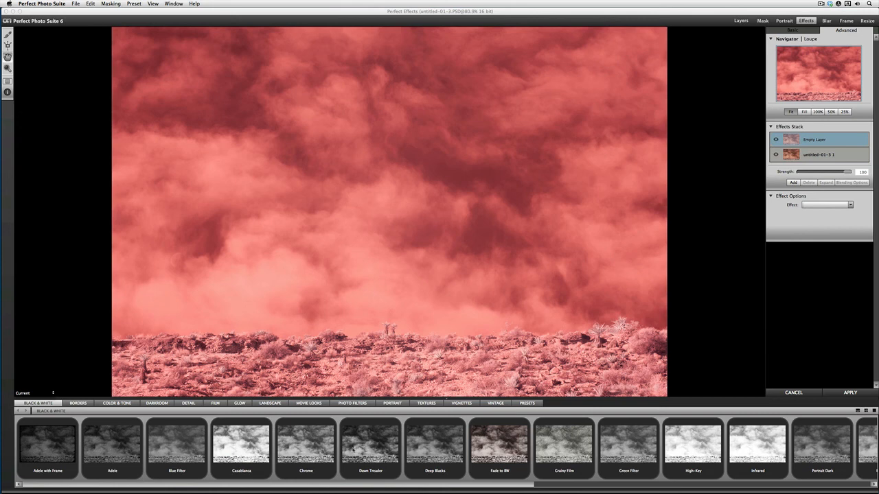
# Look through the whole row of Black & White effect presets and collapse the preset thumbnails.
pyautogui.moveTo(494, 483); pyautogui.dragTo(826, 475)
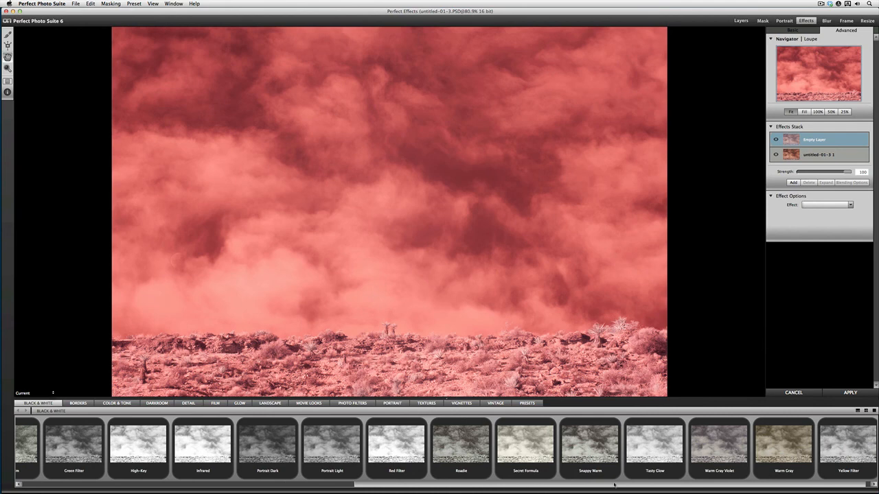
pyautogui.moveTo(602, 486); pyautogui.dragTo(639, 484)
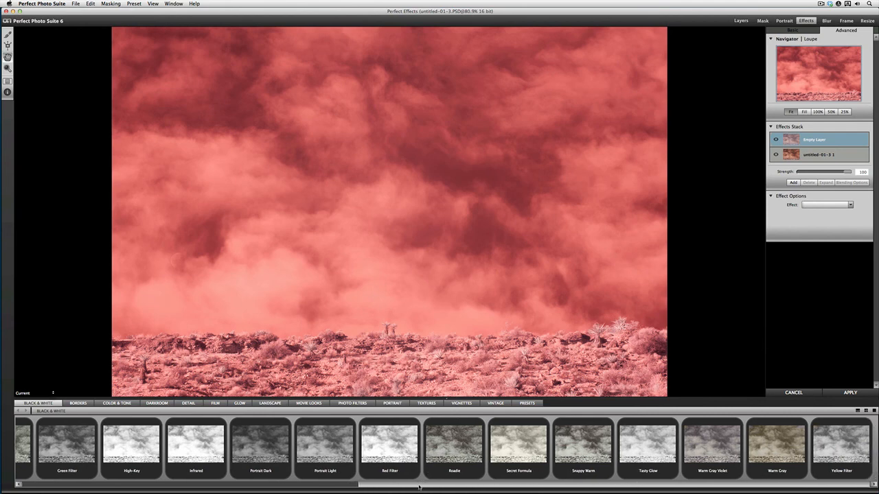
pyautogui.moveTo(420, 486); pyautogui.dragTo(53, 491)
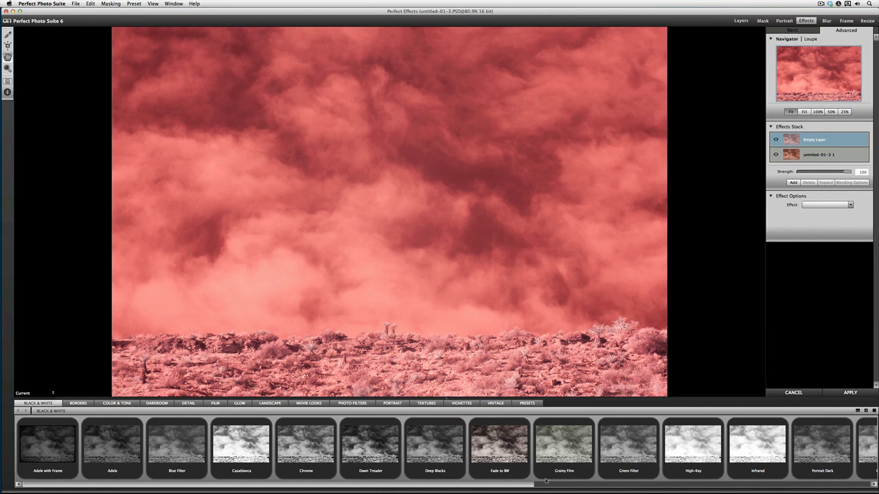
pyautogui.moveTo(512, 485); pyautogui.dragTo(864, 492)
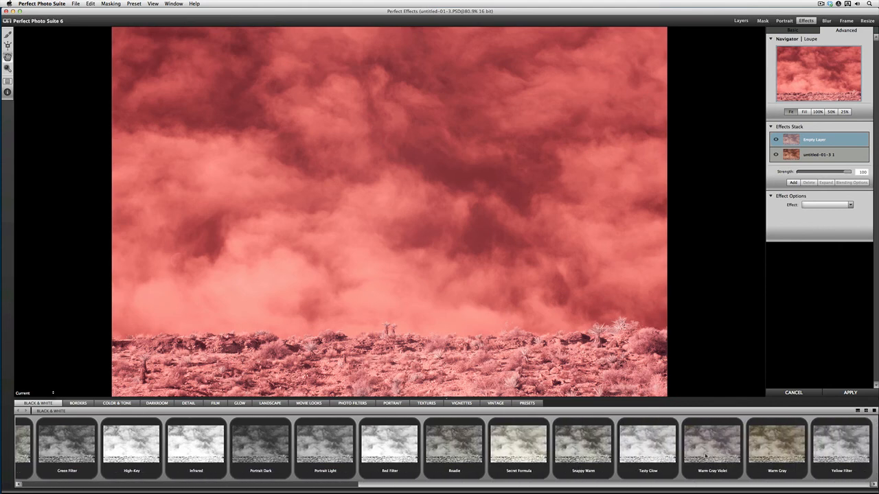
pyautogui.moveTo(720, 452)
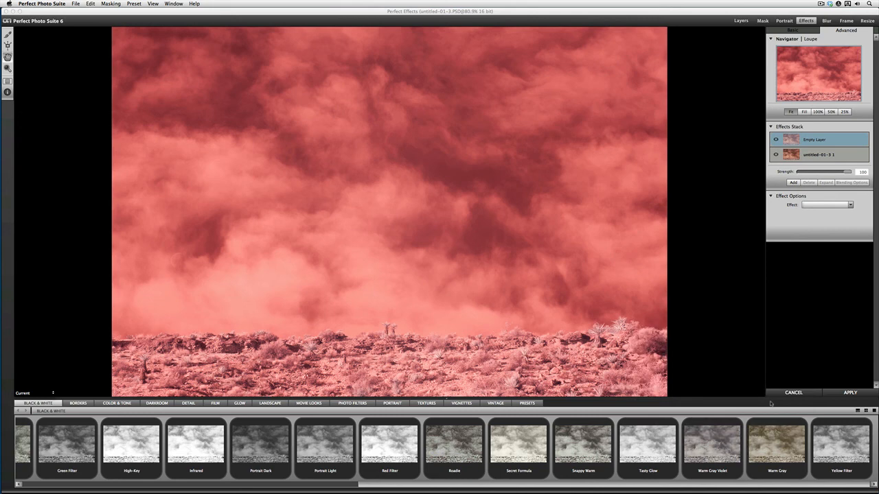
pyautogui.click(875, 412)
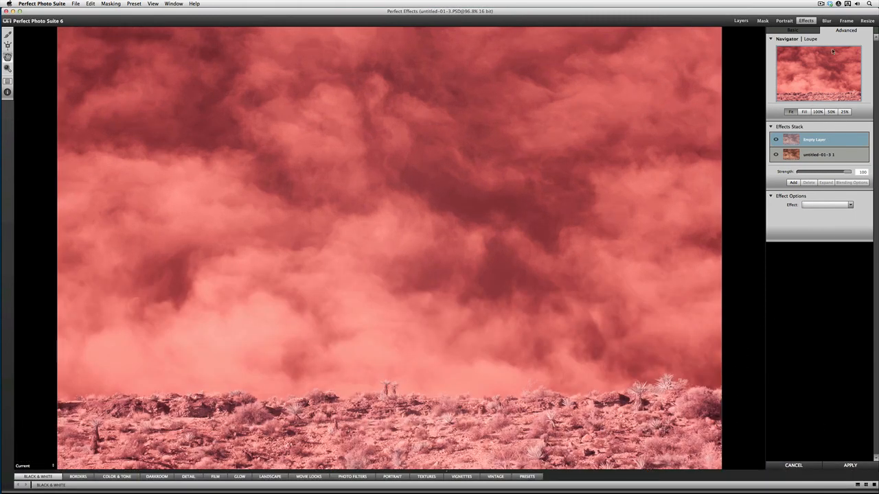
# Compare the Basic and Advanced effect modes, and apply the Black and White effect to the empty layer in Advanced mode.
pyautogui.click(793, 31)
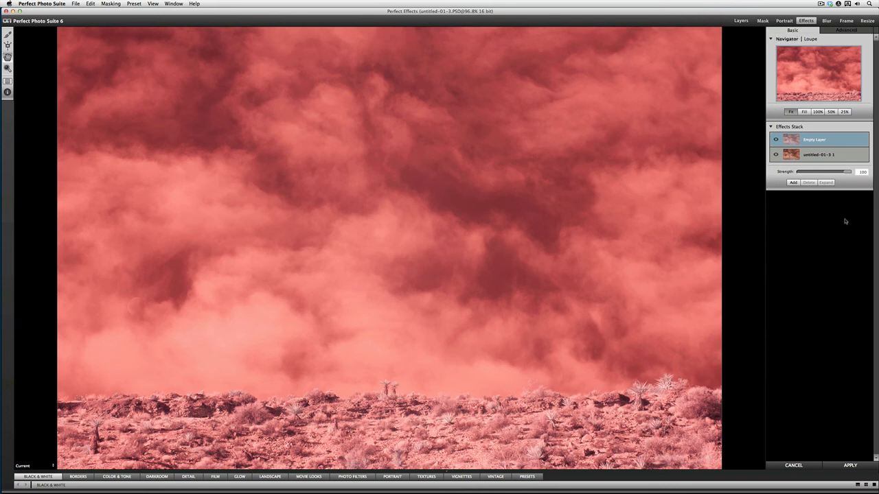
pyautogui.click(839, 32)
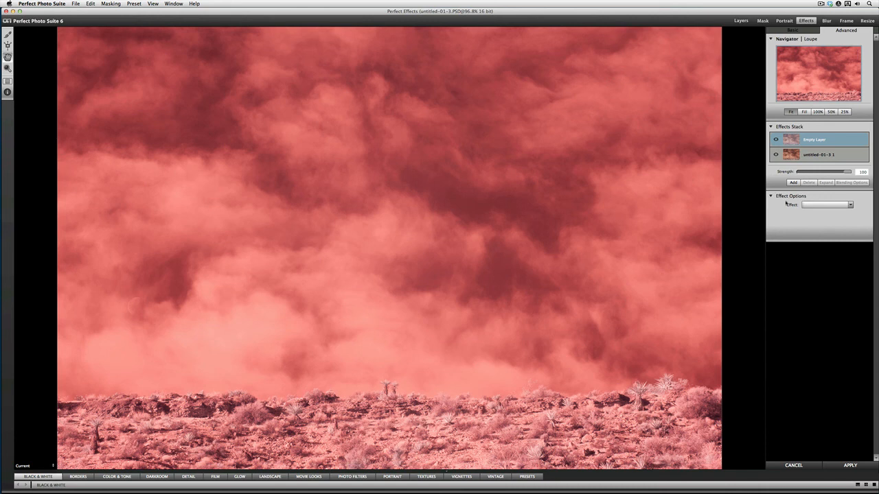
pyautogui.click(850, 205)
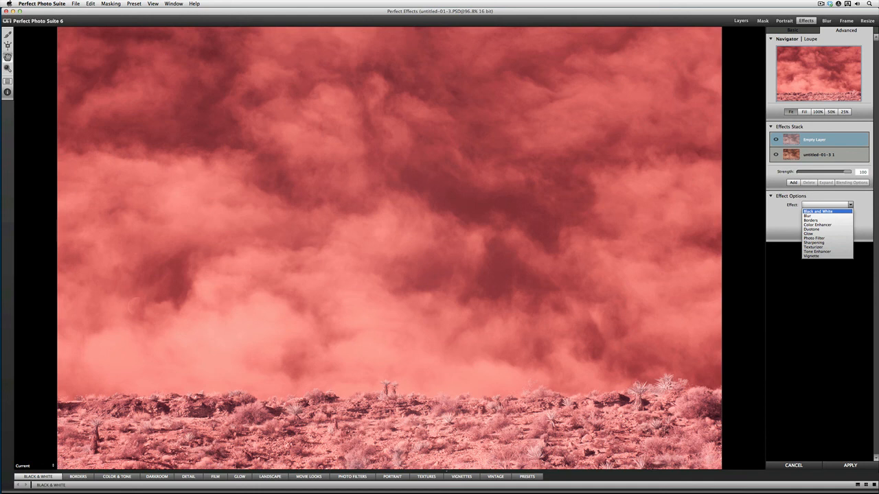
pyautogui.click(819, 211)
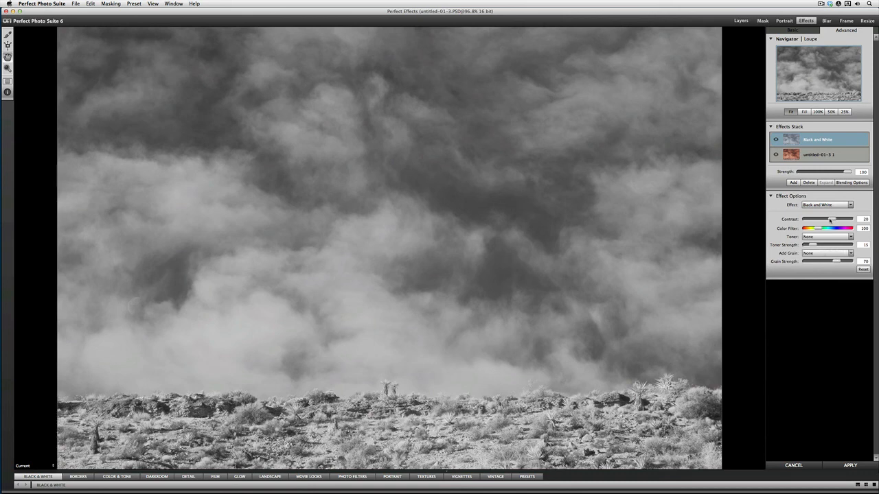
# Set the Black and White effect's Contrast to 78 and its Color Filter to 170.
pyautogui.moveTo(832, 219); pyautogui.dragTo(846, 219)
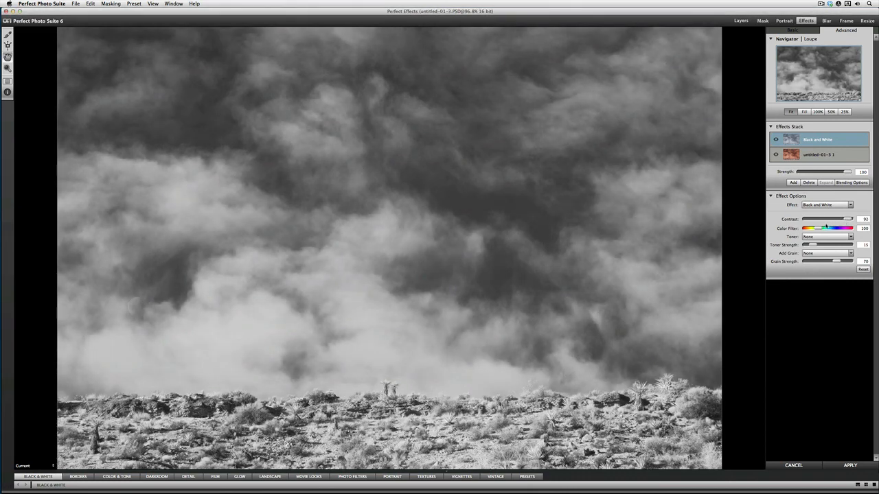
pyautogui.moveTo(847, 220); pyautogui.dragTo(844, 219)
pyautogui.moveTo(816, 231)
pyautogui.mouseDown()
pyautogui.moveTo(840, 229)
pyautogui.moveTo(829, 234)
pyautogui.mouseUp()
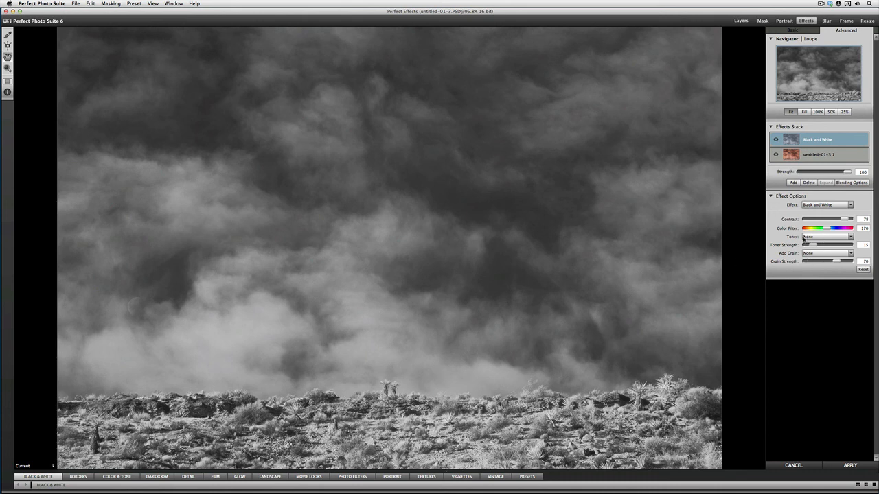
# Tone the black and white image with a custom light blue color and set the Toner Strength to 22.
pyautogui.click(803, 238)
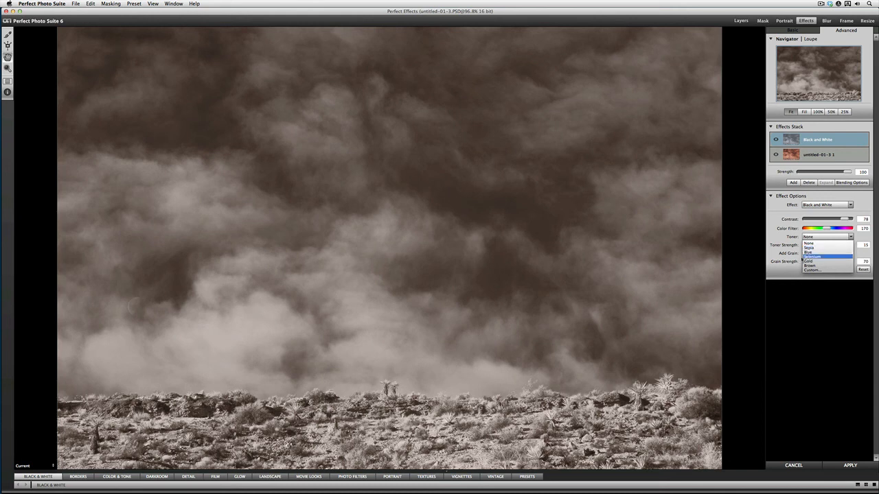
pyautogui.click(810, 270)
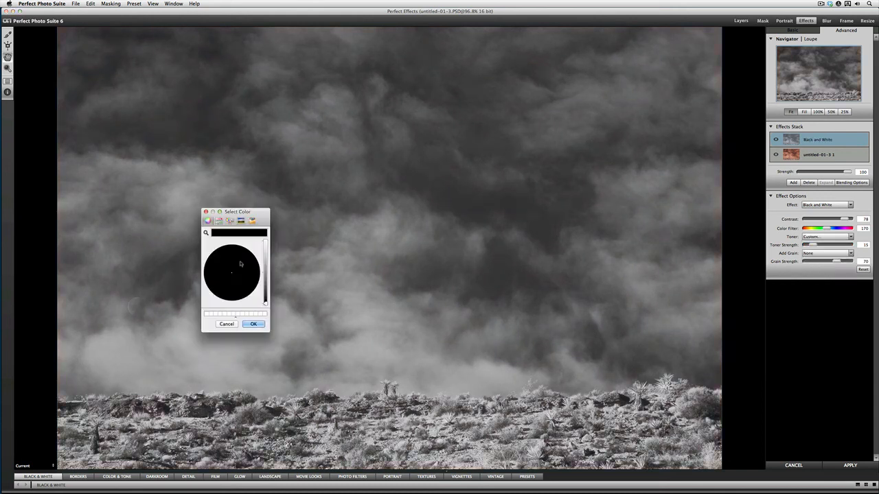
pyautogui.moveTo(234, 211); pyautogui.dragTo(645, 129)
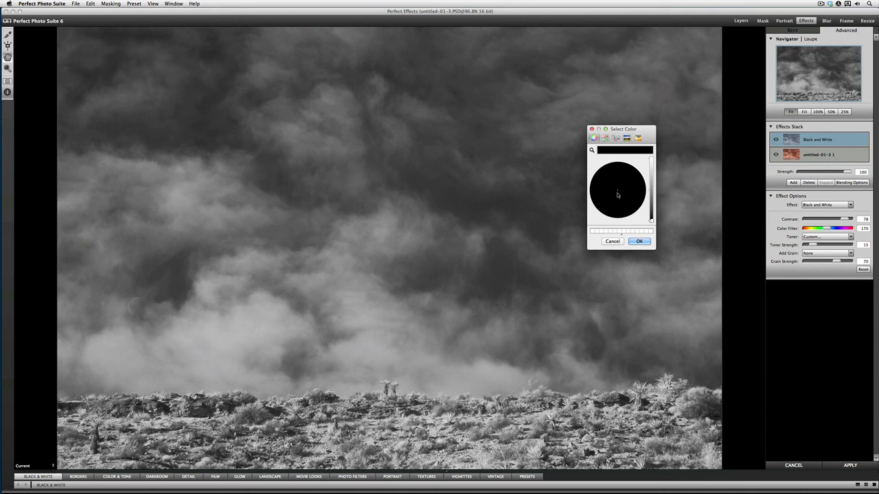
pyautogui.moveTo(652, 222); pyautogui.dragTo(649, 155)
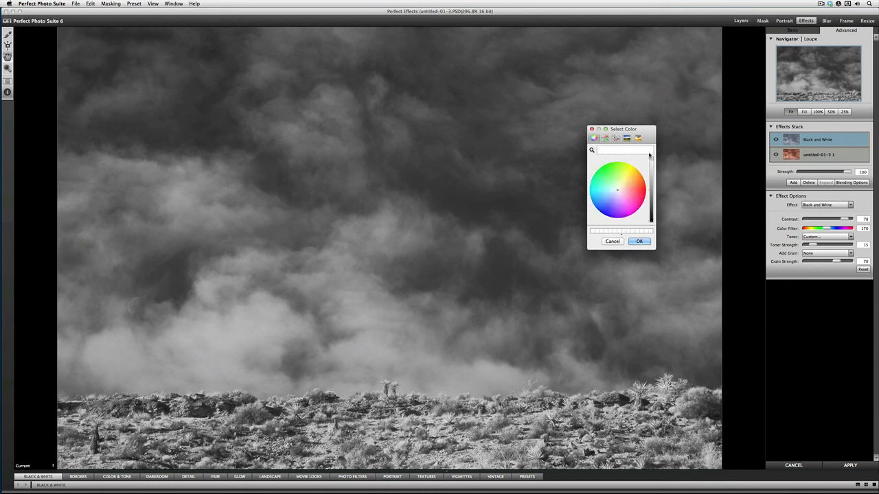
pyautogui.click(615, 185)
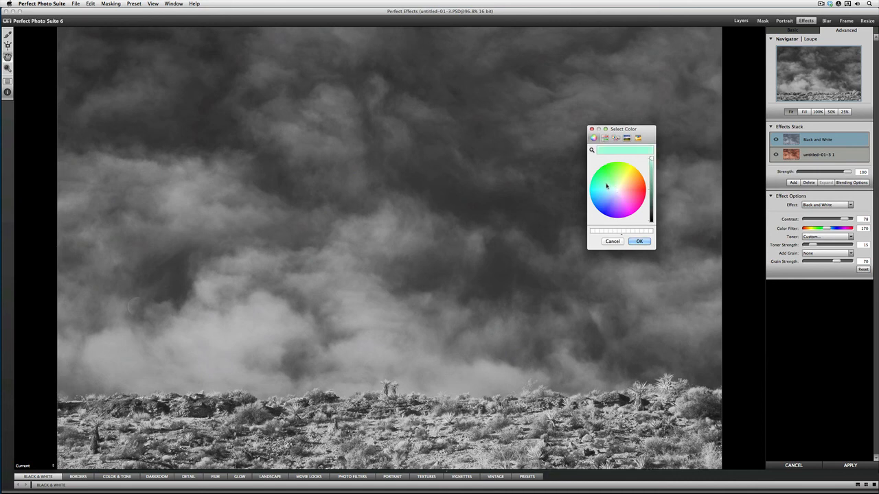
pyautogui.click(606, 197)
pyautogui.click(616, 204)
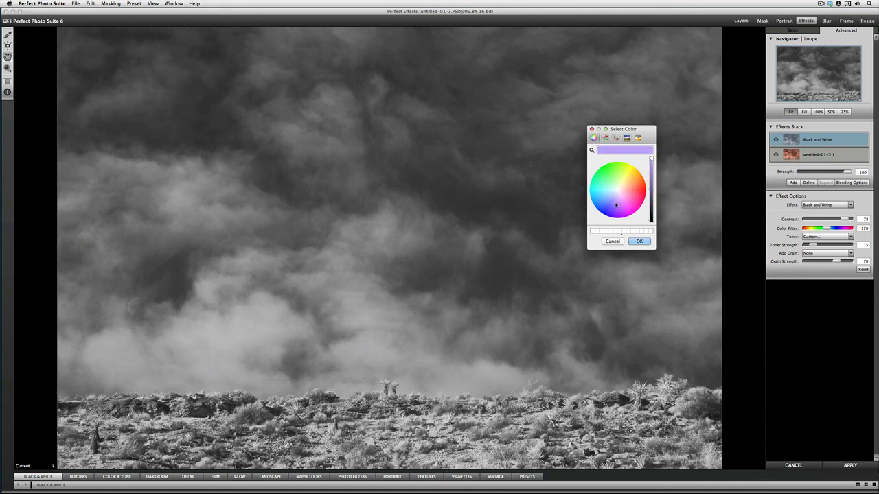
pyautogui.click(611, 193)
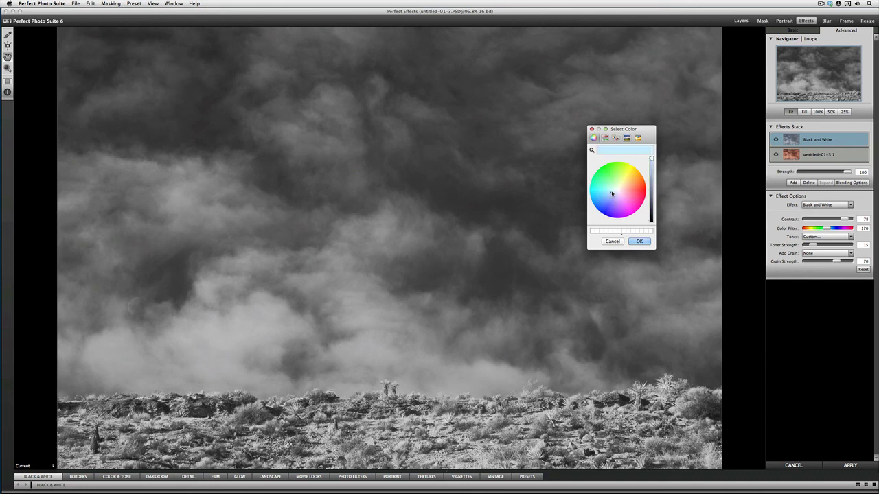
pyautogui.click(636, 241)
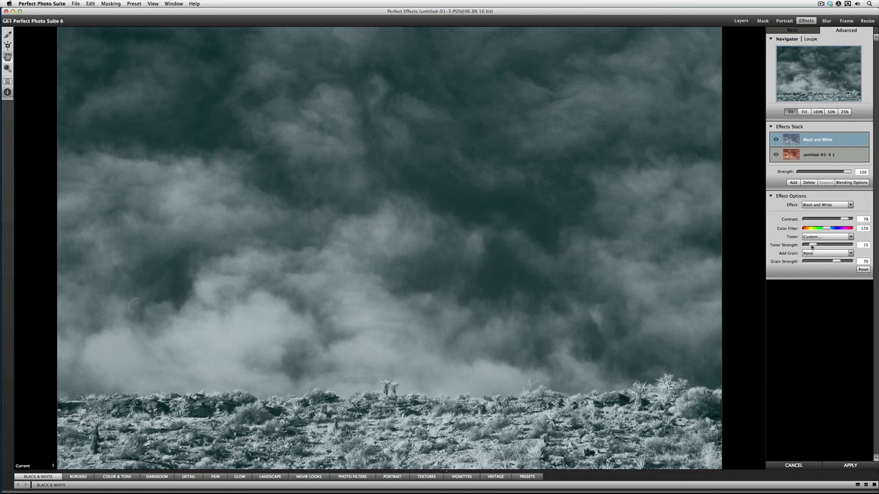
pyautogui.moveTo(814, 247); pyautogui.dragTo(831, 245)
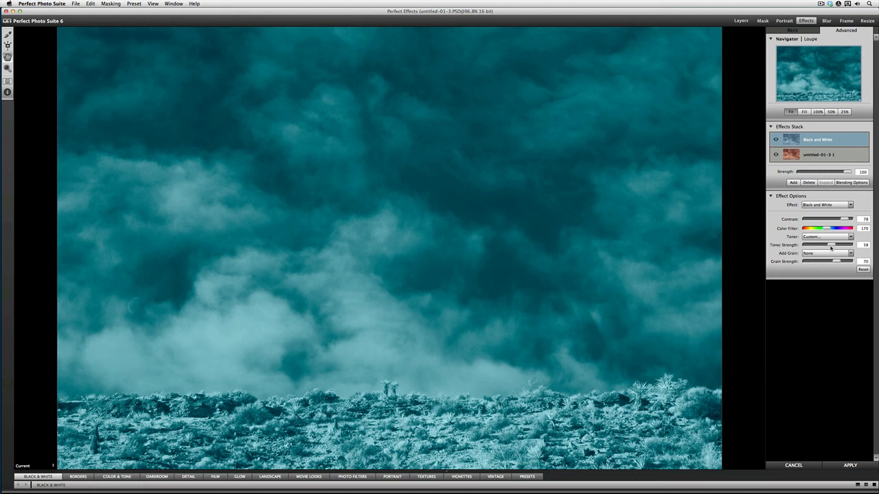
pyautogui.moveTo(831, 245); pyautogui.dragTo(813, 246)
# Change the toner of the Black and White effect to Sepia with a Toner Strength of 17.
pyautogui.click(810, 237)
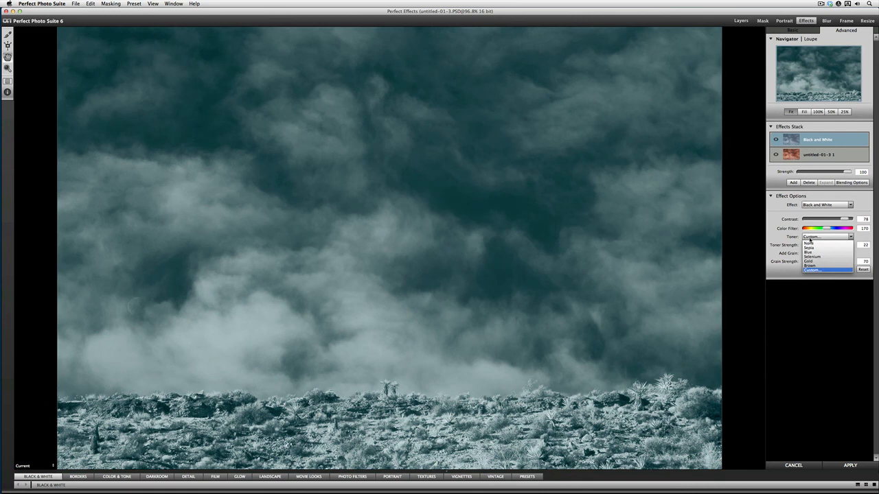
pyautogui.click(806, 248)
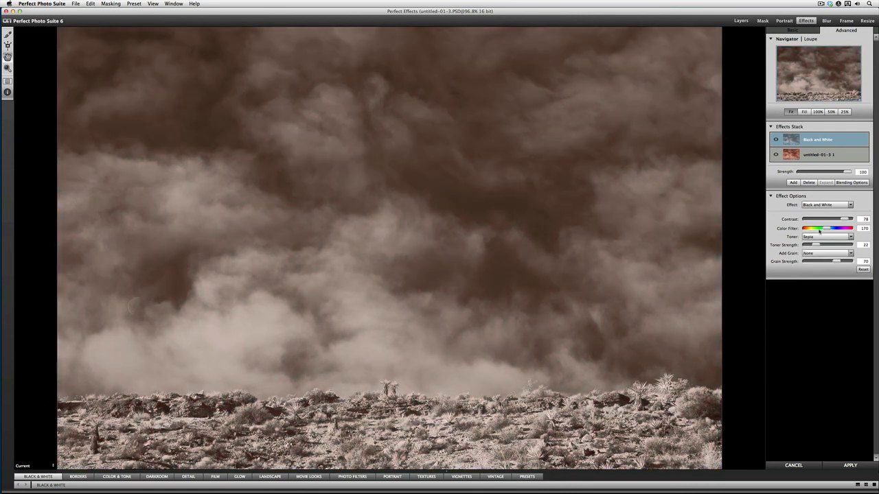
pyautogui.moveTo(815, 246); pyautogui.dragTo(815, 247)
# Mask the Black and White effect out of the sky with a gradient masking bug rotated toward the desert, and set Toner Strength to 72.
pyautogui.click(8, 44)
pyautogui.click(368, 140)
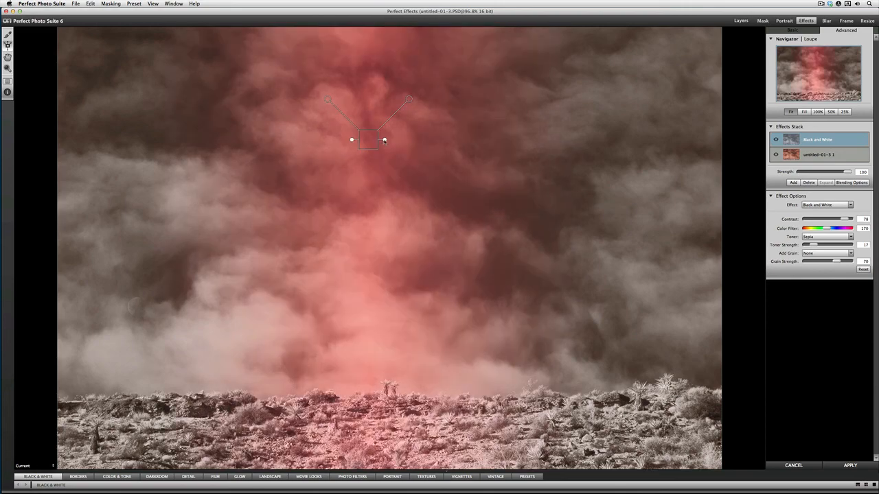
pyautogui.moveTo(385, 140); pyautogui.dragTo(382, 162)
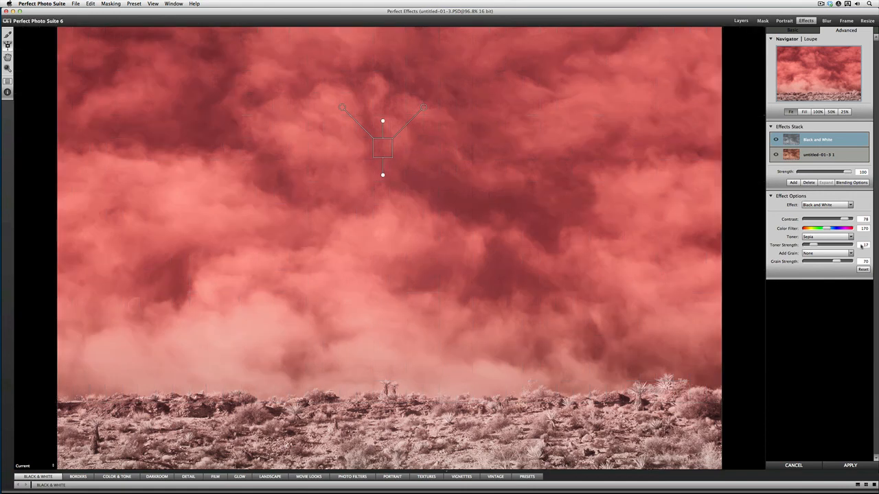
pyautogui.click(830, 245)
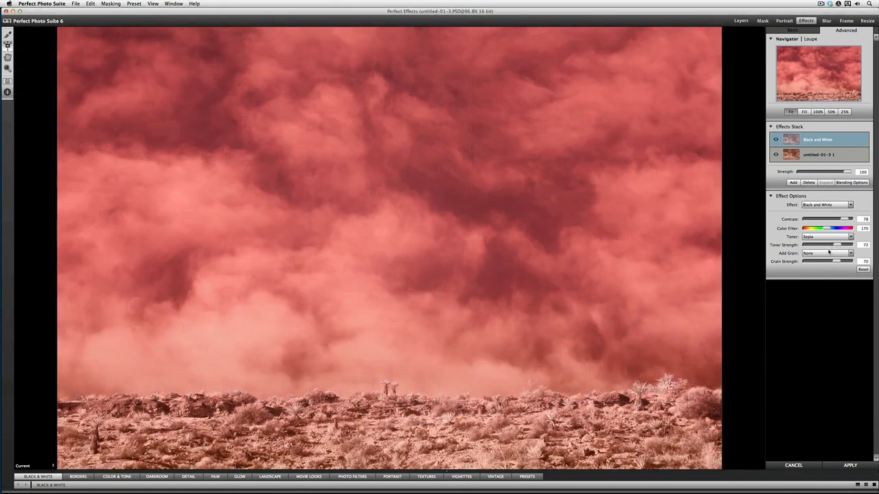
# Set the Toner Strength to 28 and the masking bug's Edge Feather to 25, with its mask shown as Overlay.
pyautogui.moveTo(836, 245); pyautogui.dragTo(817, 245)
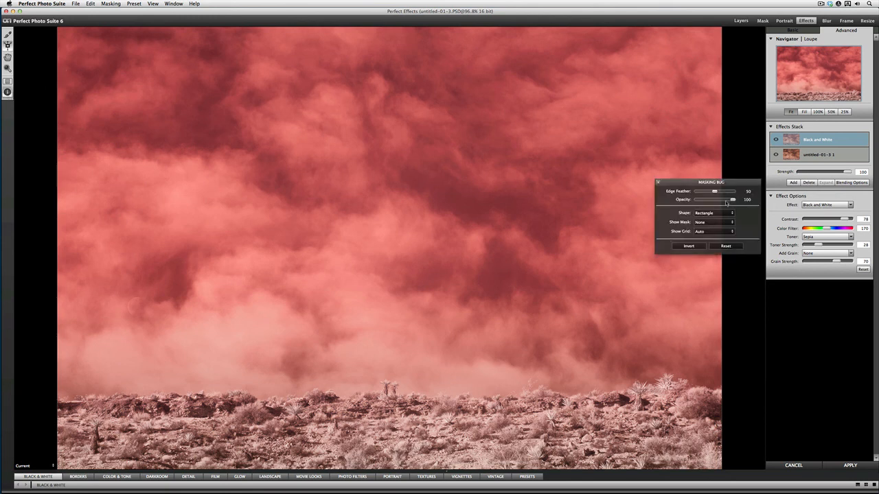
pyautogui.moveTo(714, 191); pyautogui.dragTo(690, 193)
pyautogui.click(703, 222)
pyautogui.click(703, 231)
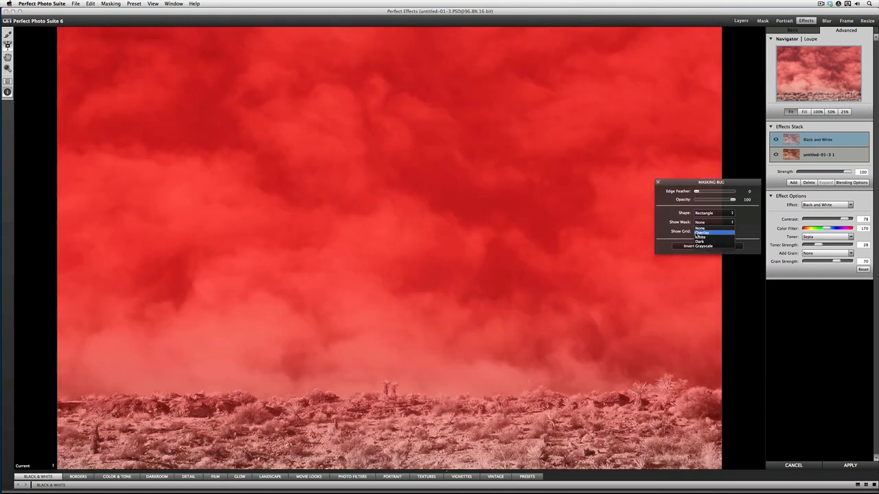
pyautogui.moveTo(697, 194); pyautogui.dragTo(719, 193)
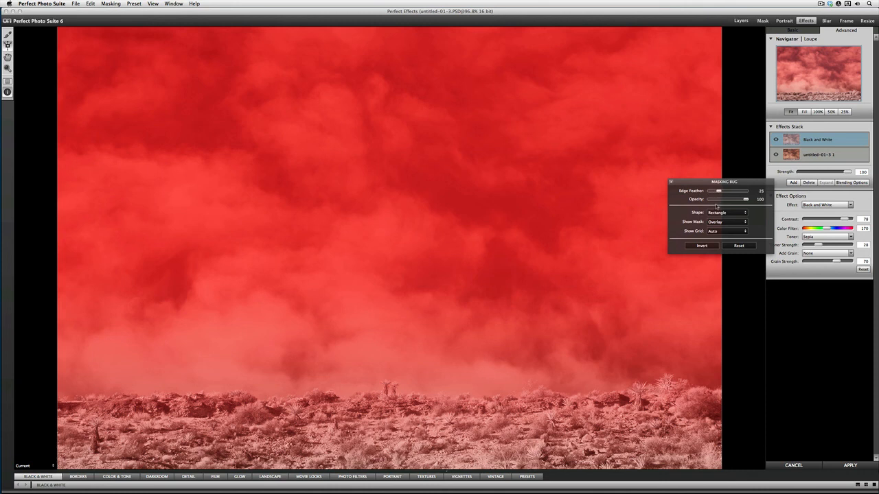
pyautogui.click(672, 182)
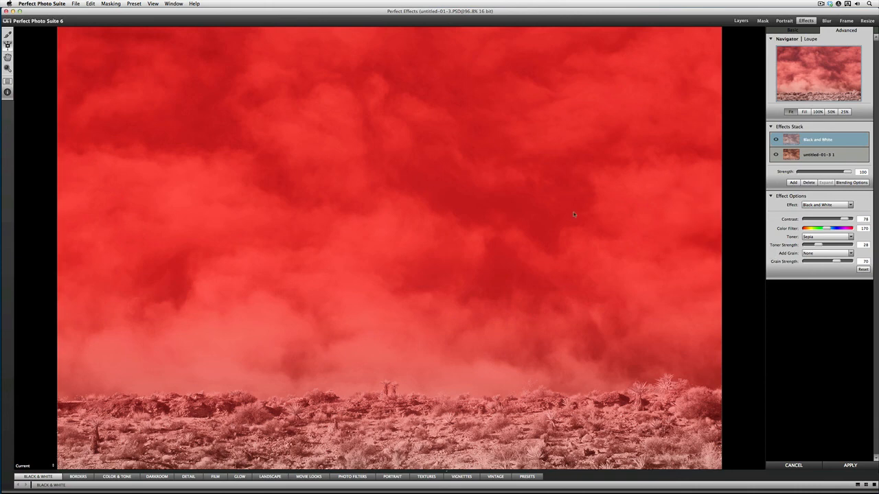
# Set the masking bug's Show Mask option to None and close its settings.
pyautogui.click(6, 95)
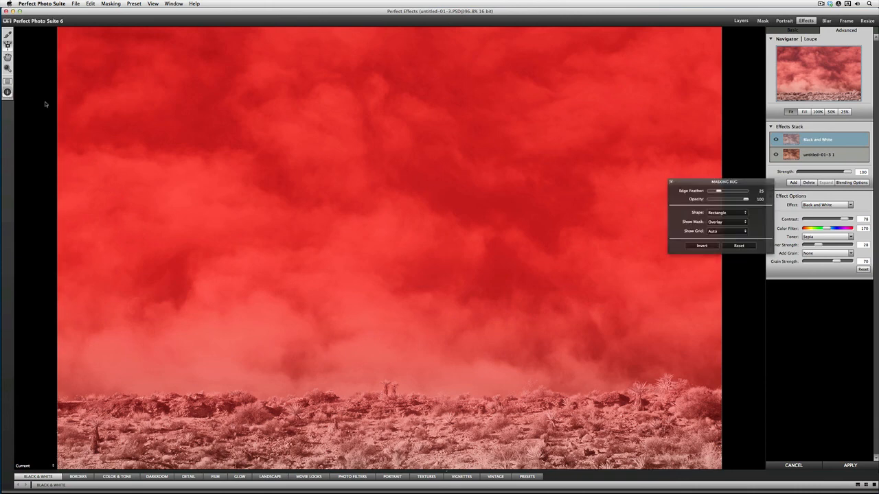
pyautogui.click(712, 225)
pyautogui.click(713, 232)
pyautogui.click(672, 182)
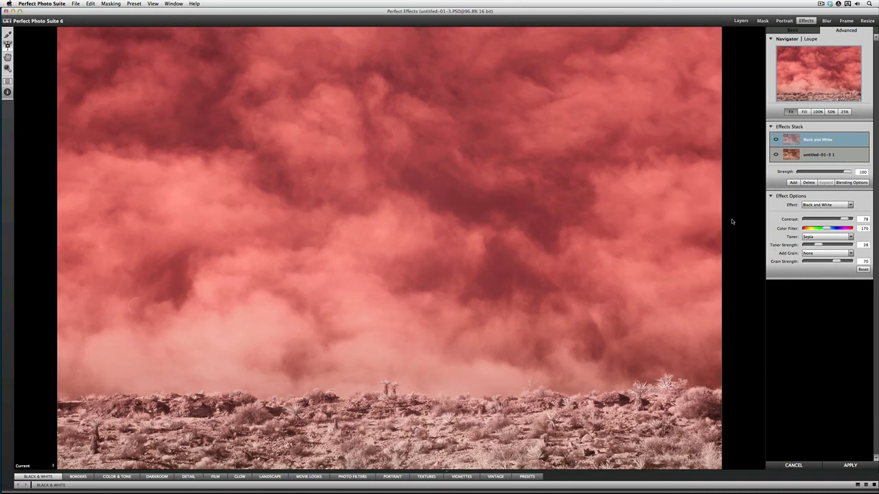
# Add a second Black and White effect to the stack with Contrast 59 and Color Filter 179.
pyautogui.click(793, 183)
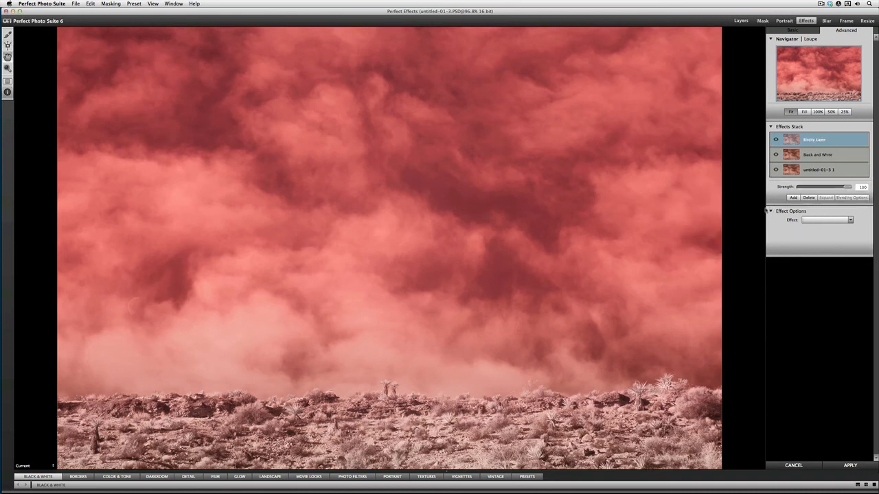
pyautogui.click(820, 221)
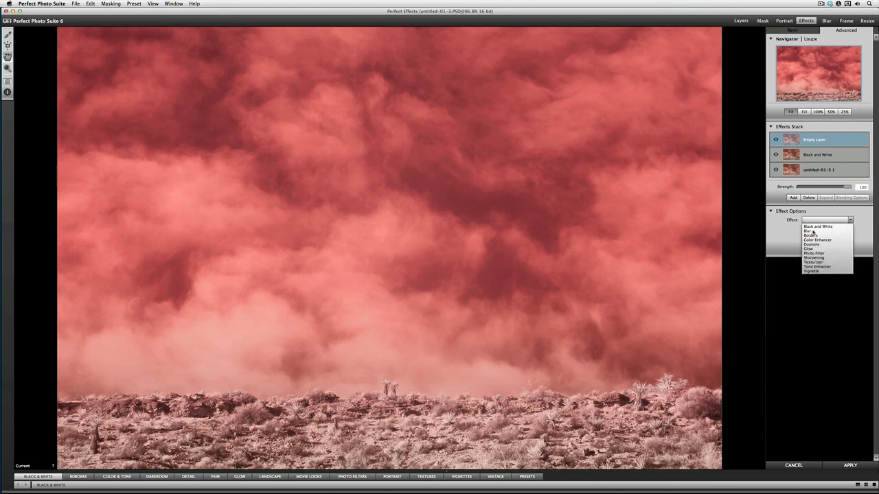
pyautogui.click(804, 232)
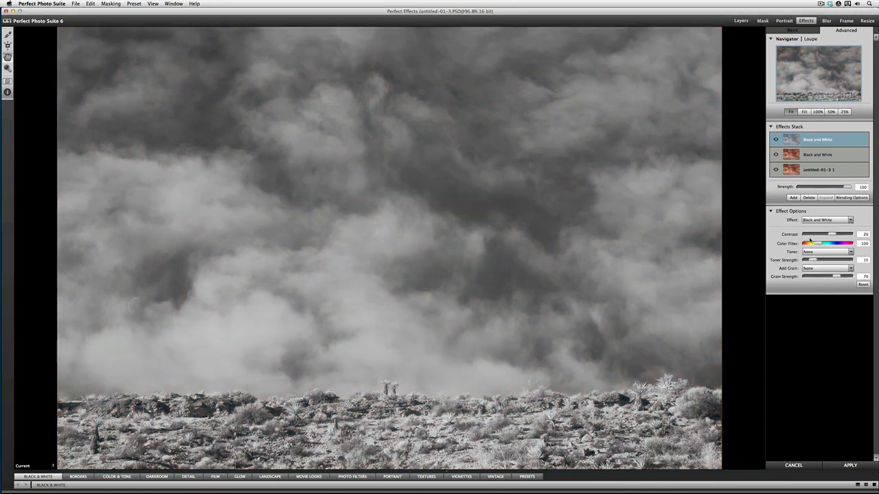
pyautogui.moveTo(832, 234)
pyautogui.mouseDown()
pyautogui.moveTo(842, 240)
pyautogui.moveTo(829, 244)
pyautogui.mouseUp()
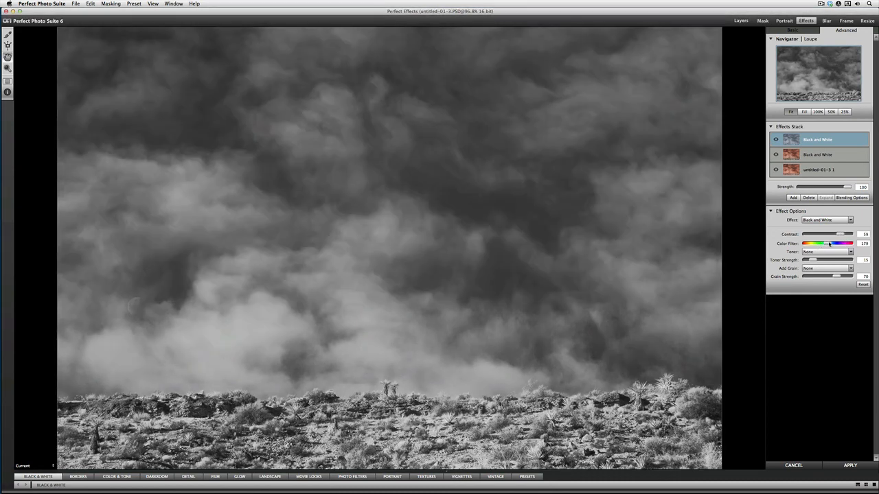
# Tone the new Black and White effect with Blue at a Toner Strength of 19.
pyautogui.click(813, 252)
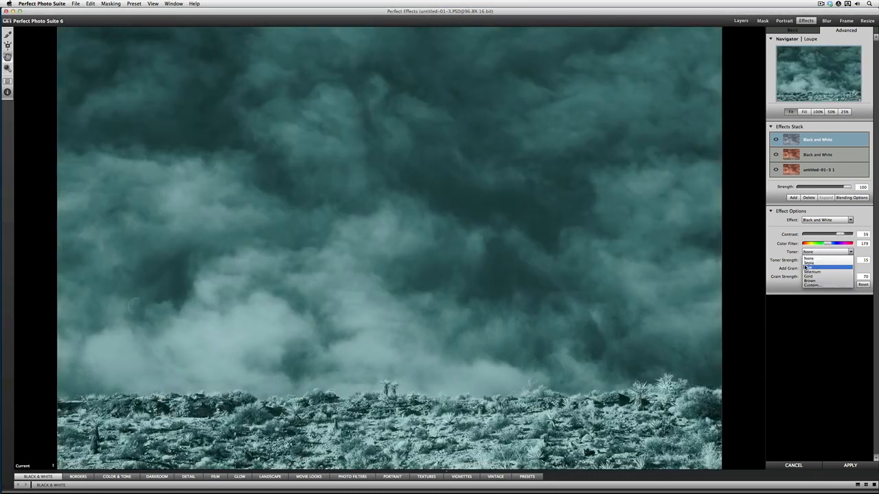
pyautogui.click(806, 268)
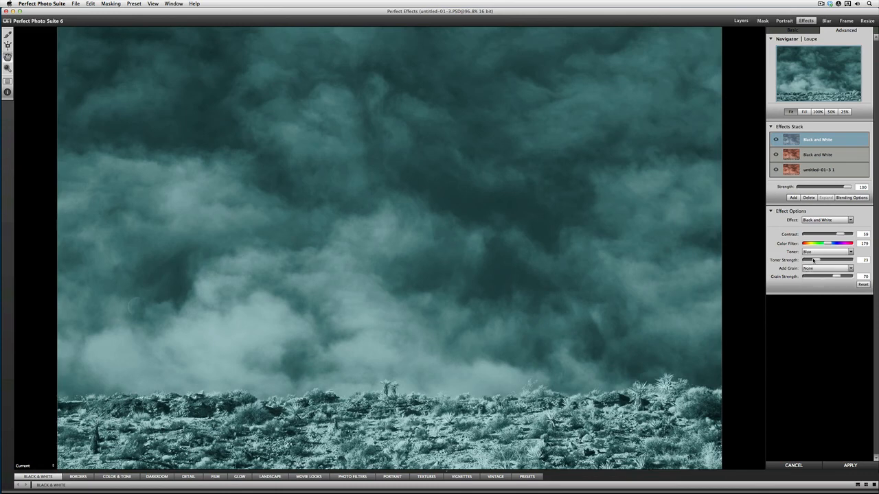
pyautogui.moveTo(816, 261); pyautogui.dragTo(814, 261)
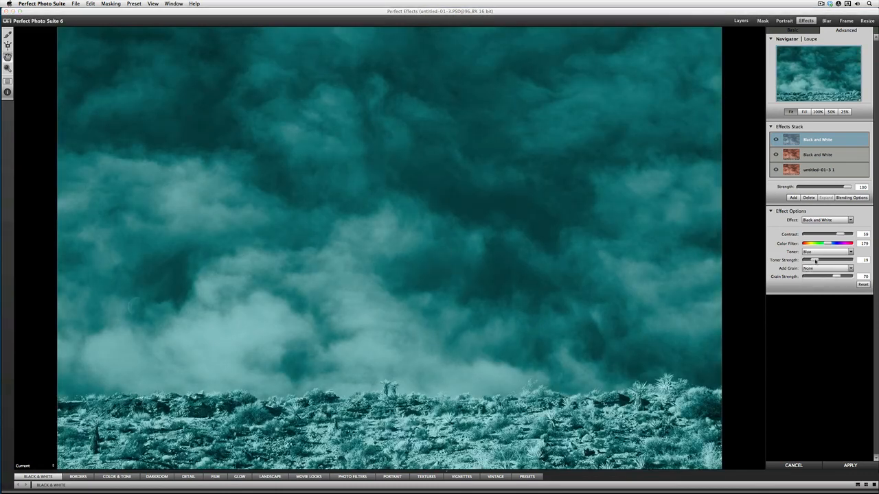
# Mask the blue-toned effect out of the desert with a masking bug, and brush it away along the horizon line.
pyautogui.click(7, 45)
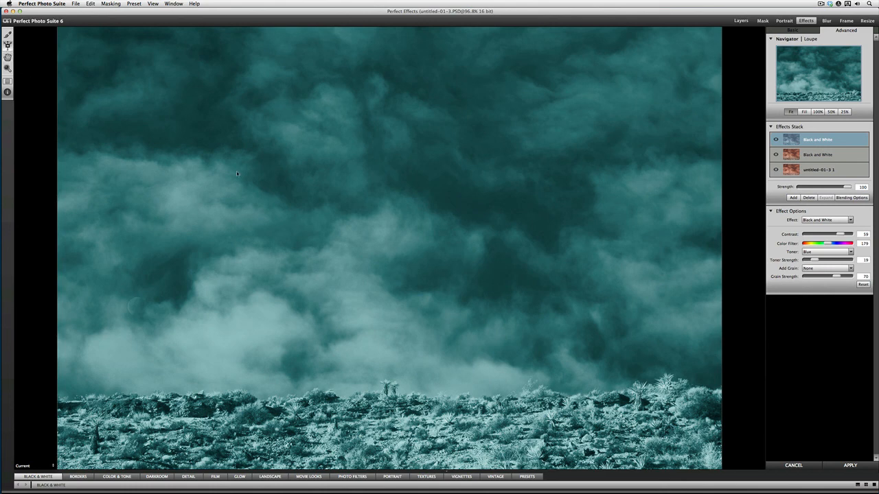
pyautogui.click(367, 299)
pyautogui.moveTo(383, 304)
pyautogui.mouseDown()
pyautogui.moveTo(364, 302)
pyautogui.moveTo(393, 453)
pyautogui.moveTo(405, 451)
pyautogui.mouseUp()
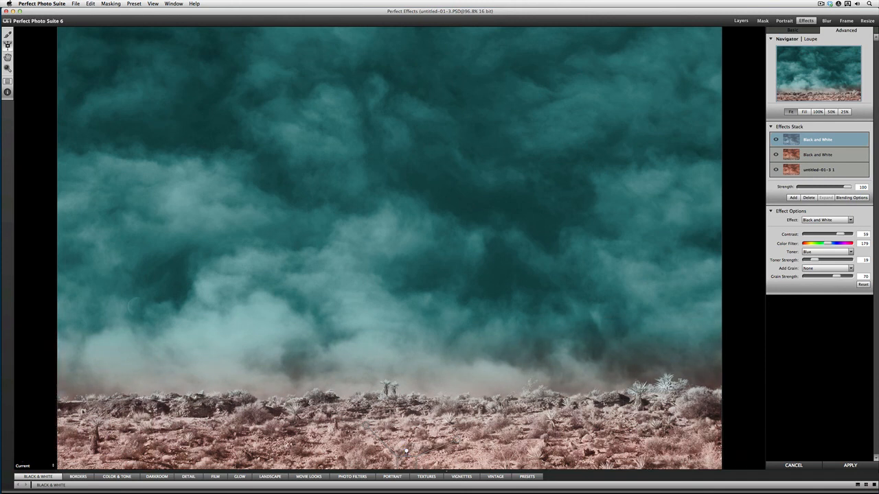
pyautogui.click(8, 35)
pyautogui.moveTo(99, 412)
pyautogui.mouseDown()
pyautogui.moveTo(149, 410)
pyautogui.moveTo(166, 423)
pyautogui.moveTo(269, 412)
pyautogui.moveTo(297, 430)
pyautogui.moveTo(334, 431)
pyautogui.moveTo(485, 410)
pyautogui.moveTo(489, 419)
pyautogui.moveTo(525, 402)
pyautogui.moveTo(559, 411)
pyautogui.moveTo(724, 402)
pyautogui.mouseUp()
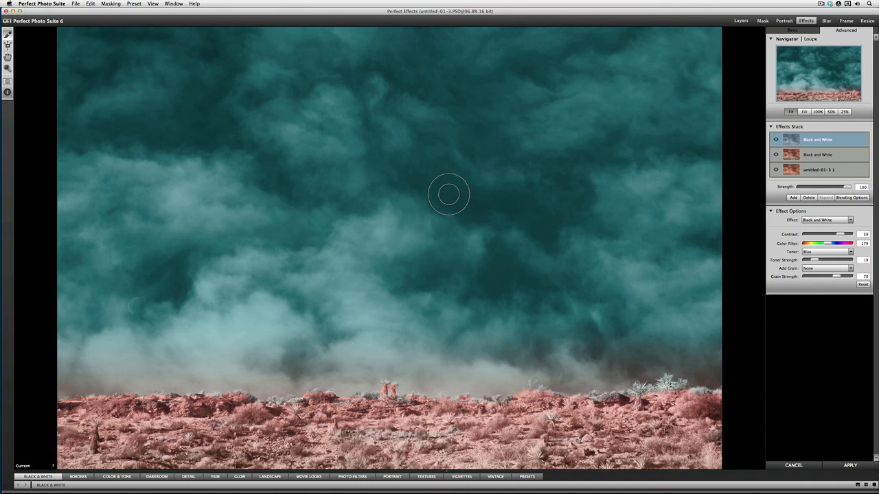
# Add a new effect layer using the Tonal Contrast preset from the Color & Tone category.
pyautogui.click(793, 198)
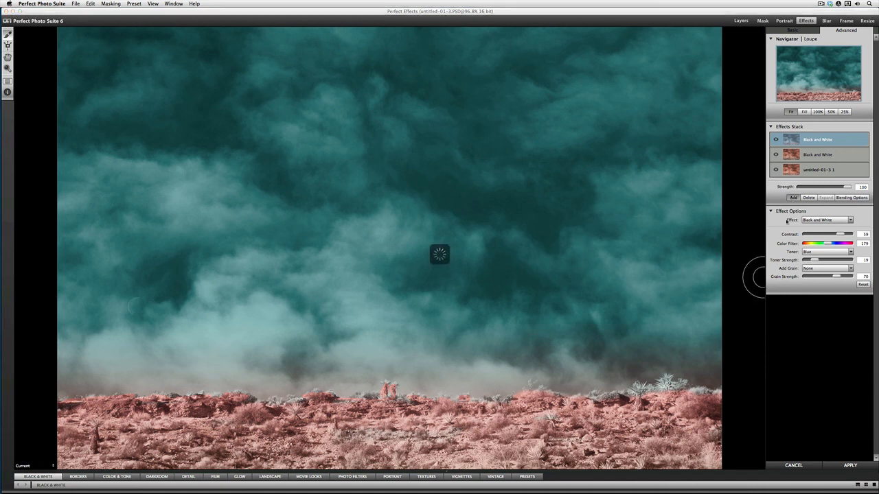
pyautogui.click(117, 476)
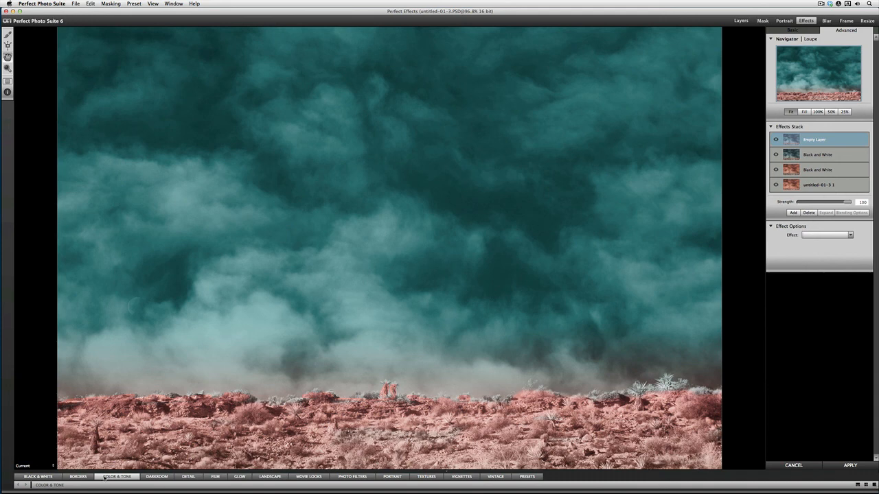
pyautogui.click(107, 479)
pyautogui.moveTo(197, 489); pyautogui.dragTo(483, 479)
pyautogui.click(769, 437)
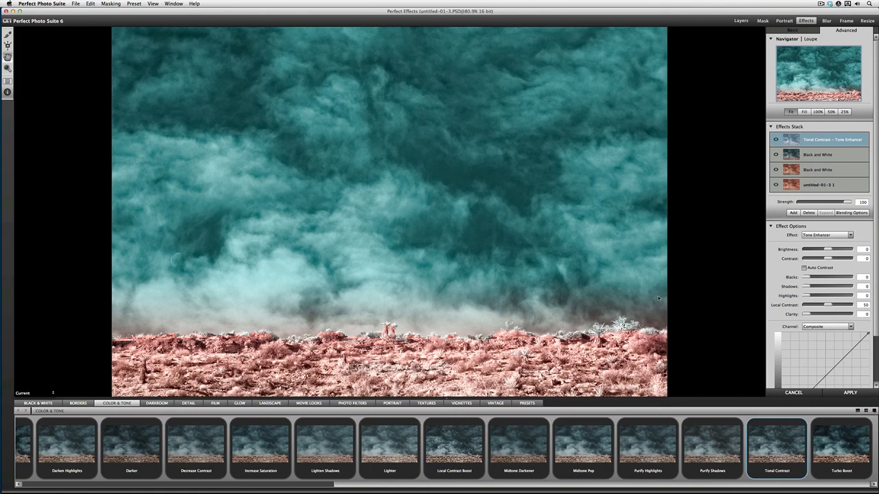
pyautogui.press('super+b')
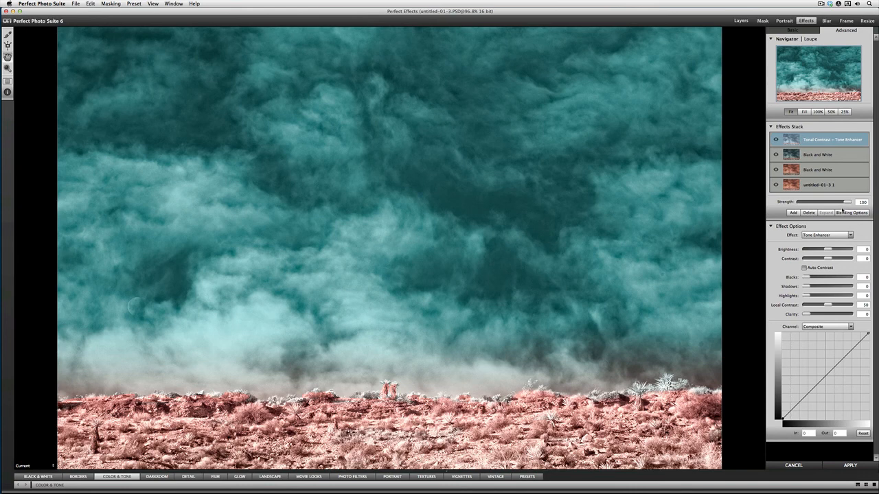
# Reduce the Tonal Contrast effect's Strength to 31 and brush its mask over the desert foreground.
pyautogui.moveTo(847, 204); pyautogui.dragTo(813, 204)
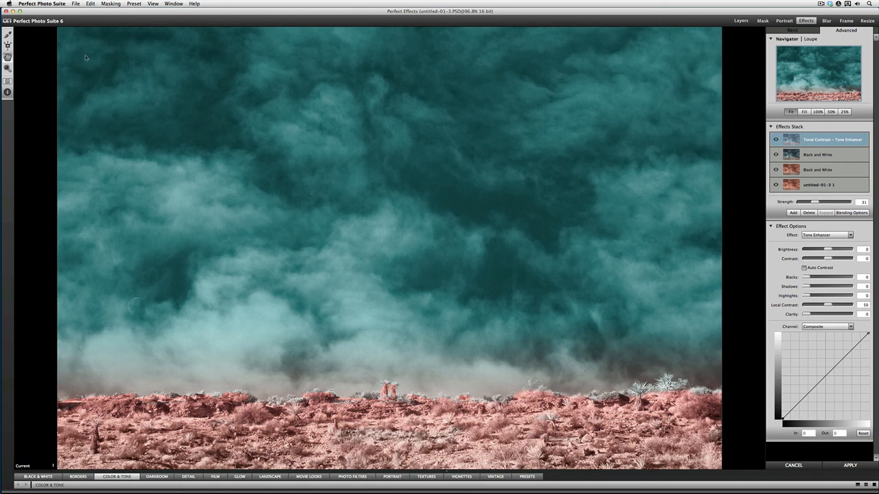
pyautogui.click(9, 34)
pyautogui.moveTo(151, 439)
pyautogui.mouseDown()
pyautogui.moveTo(100, 450)
pyautogui.moveTo(322, 442)
pyautogui.moveTo(656, 455)
pyautogui.moveTo(720, 427)
pyautogui.moveTo(651, 394)
pyautogui.moveTo(570, 405)
pyautogui.moveTo(255, 383)
pyautogui.moveTo(24, 397)
pyautogui.mouseUp()
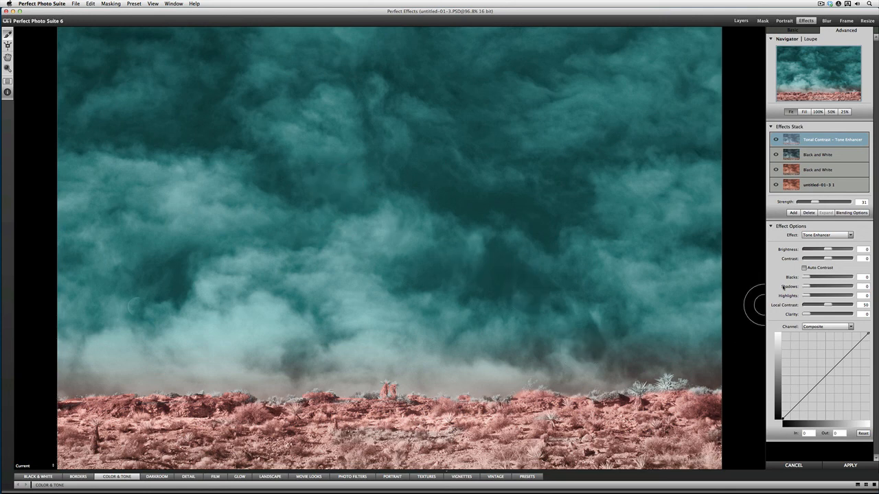
# Add a Vignette effect above the Tonal Contrast layer and set its Brightness to -78.
pyautogui.click(793, 213)
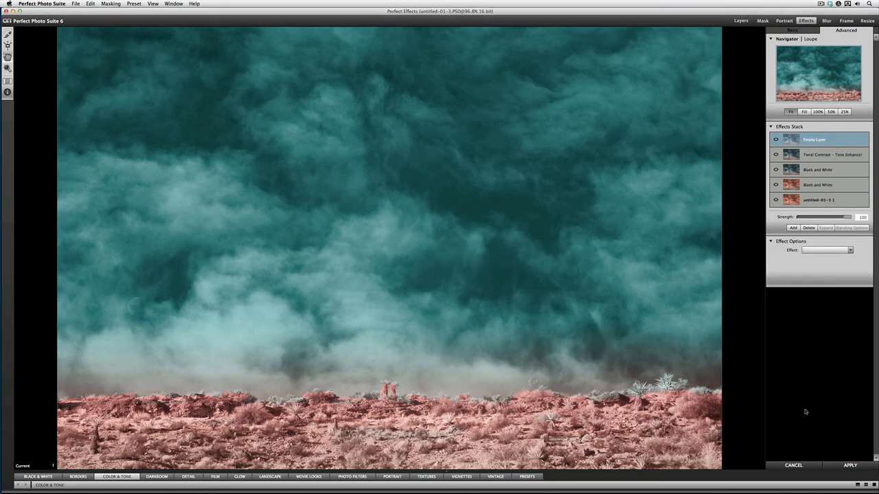
pyautogui.click(824, 251)
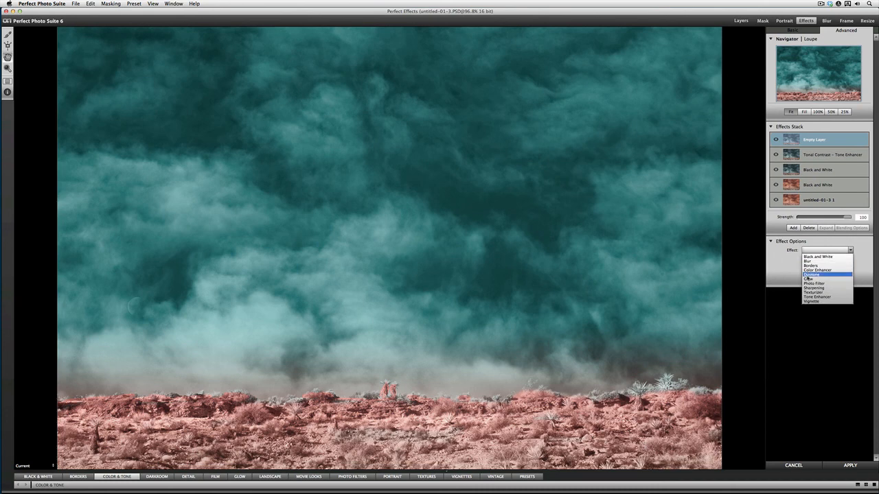
pyautogui.click(800, 314)
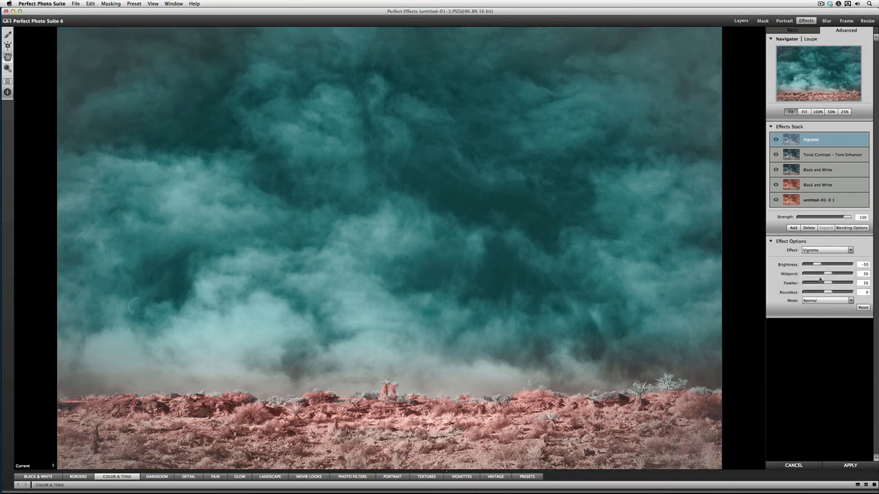
pyautogui.moveTo(816, 265); pyautogui.dragTo(812, 265)
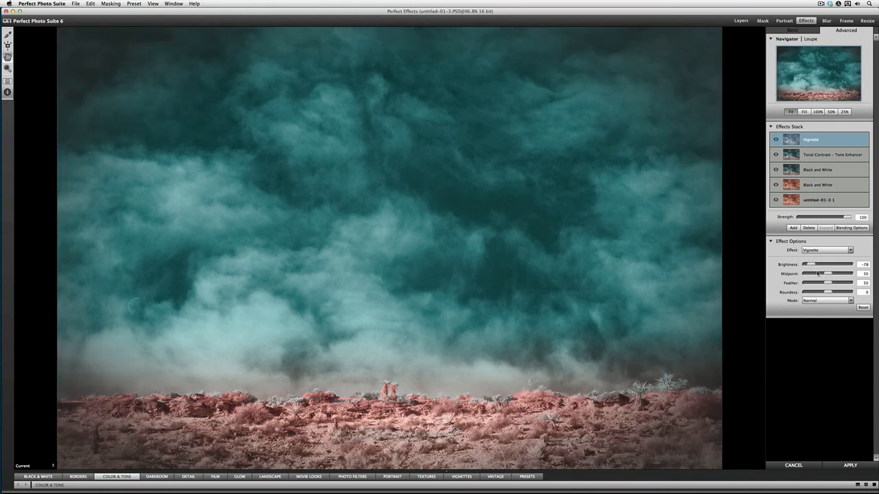
# Try the Grunge Vignette Light preset at 40 Strength and the Soft Edges preset on the vignette layer.
pyautogui.click(858, 485)
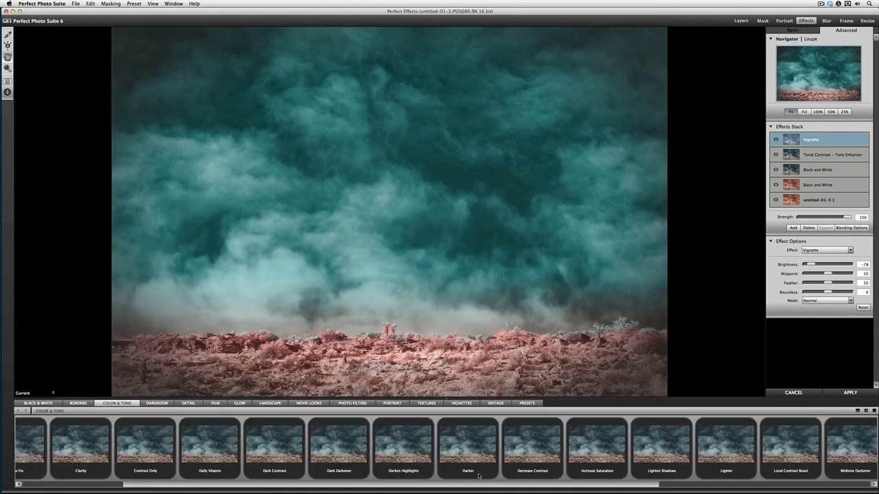
pyautogui.click(461, 403)
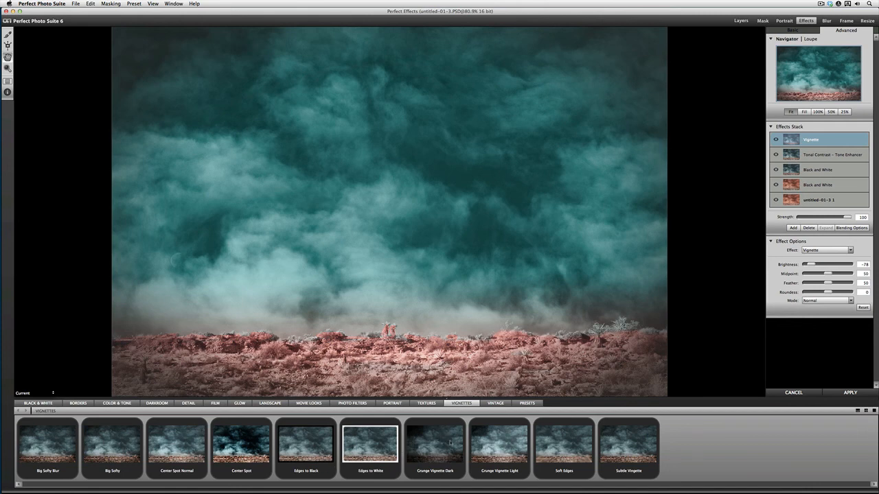
pyautogui.click(485, 445)
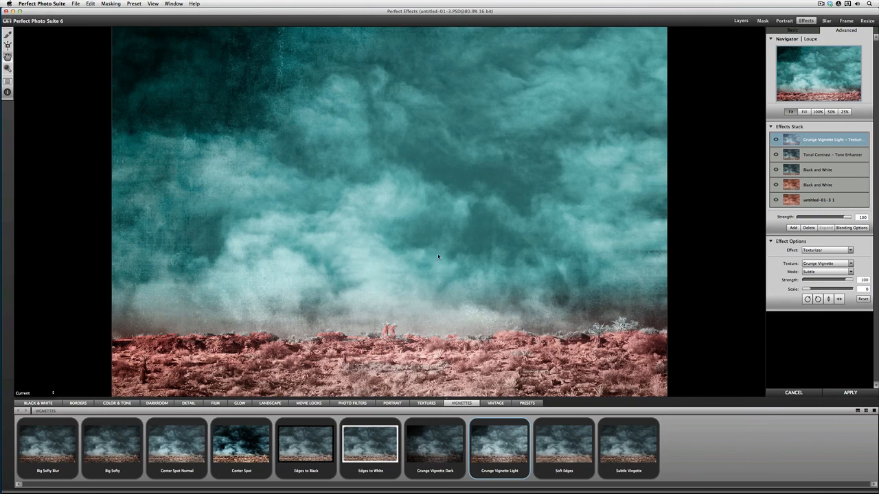
pyautogui.moveTo(846, 217); pyautogui.dragTo(819, 220)
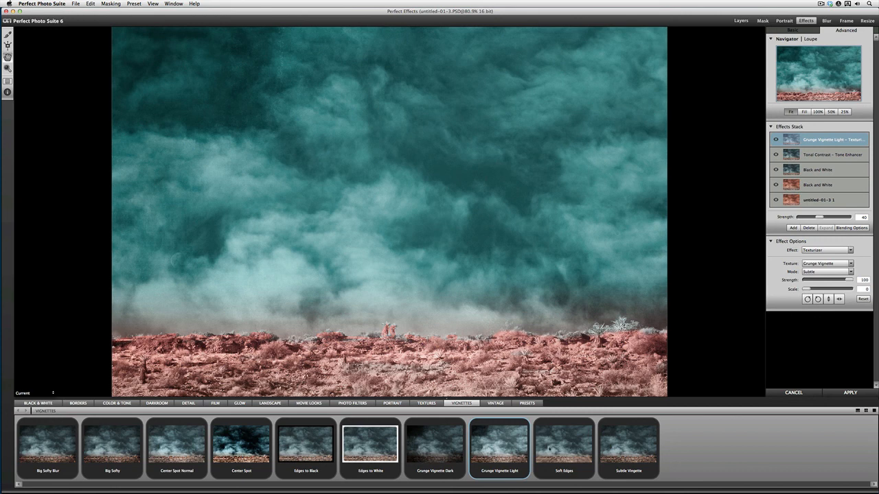
pyautogui.click(557, 442)
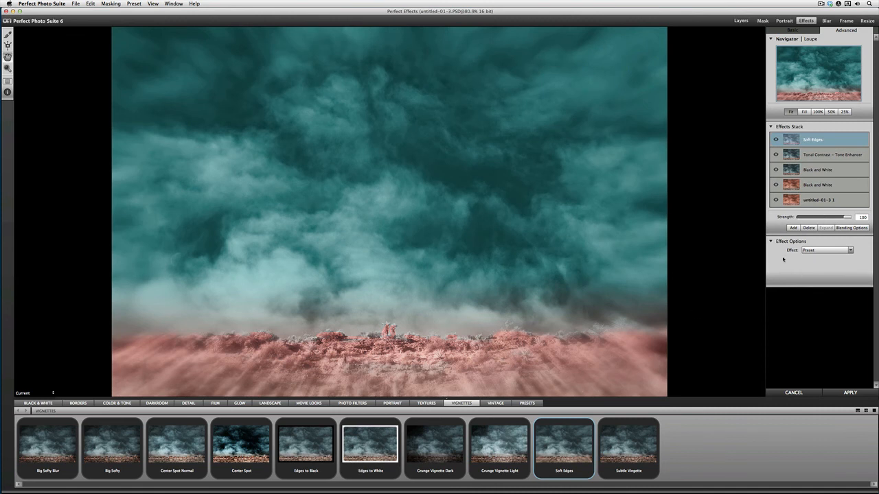
# Switch the Soft Edges layer back to the Vignette effect with Brightness -78 and Midpoint 26.
pyautogui.click(819, 251)
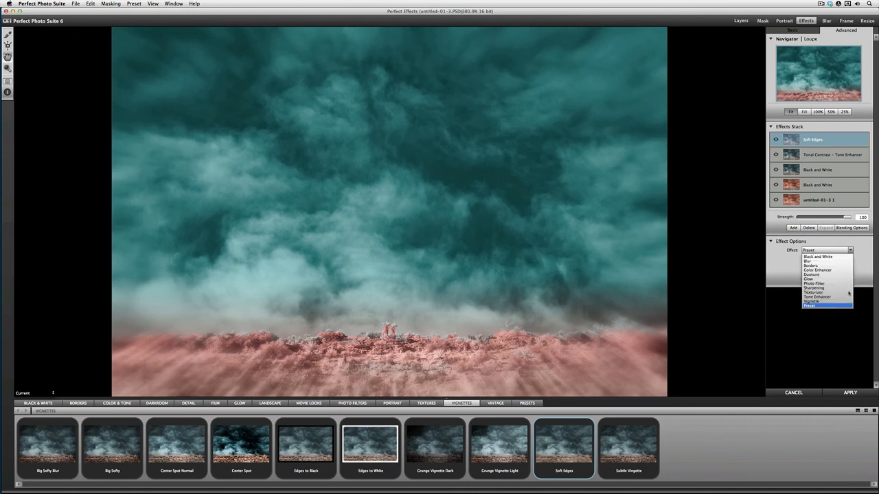
pyautogui.click(808, 302)
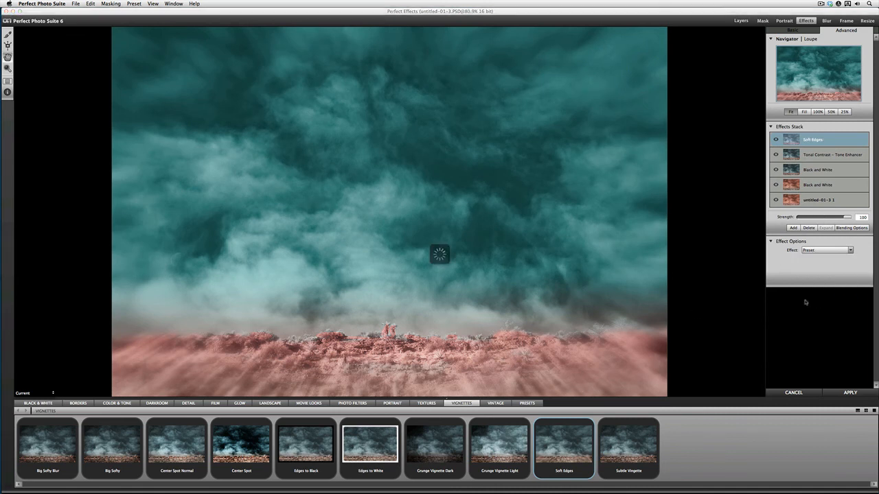
pyautogui.click(874, 412)
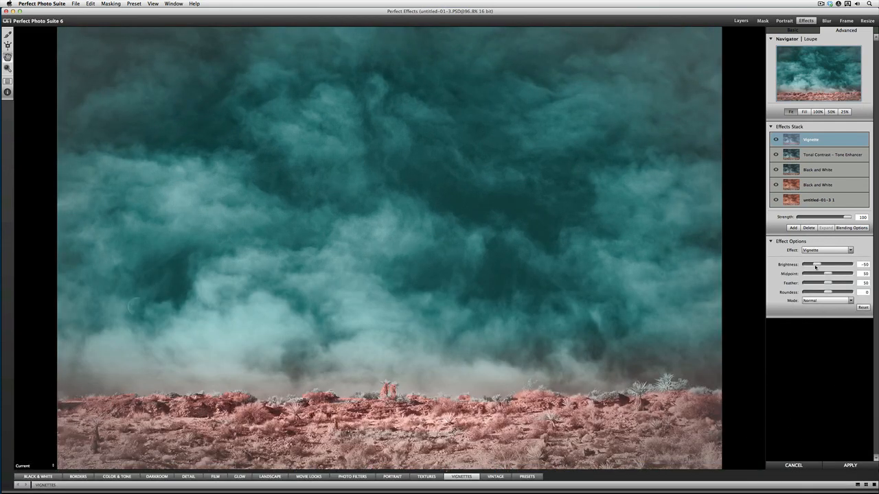
pyautogui.moveTo(817, 265)
pyautogui.mouseDown()
pyautogui.moveTo(810, 275)
pyautogui.moveTo(818, 276)
pyautogui.mouseUp()
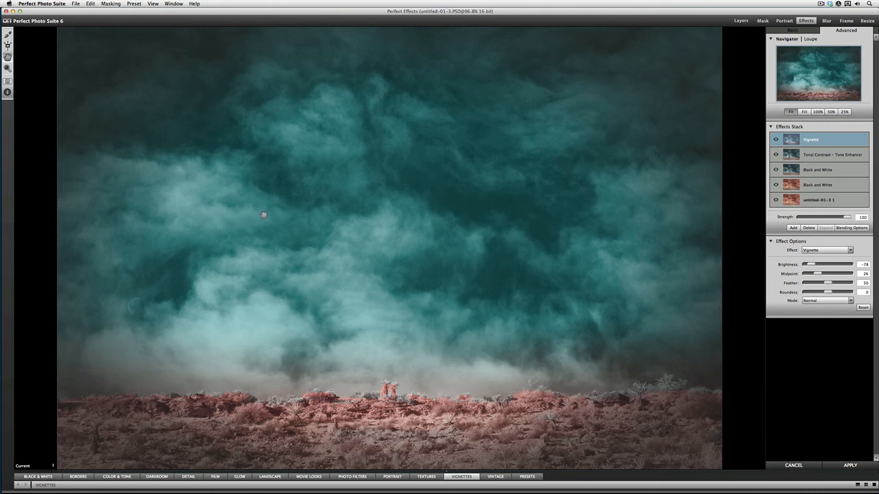
# Hide all effect layers above the original image and re-enable them one by one up to the Vignette to review each contribution.
pyautogui.click(777, 184)
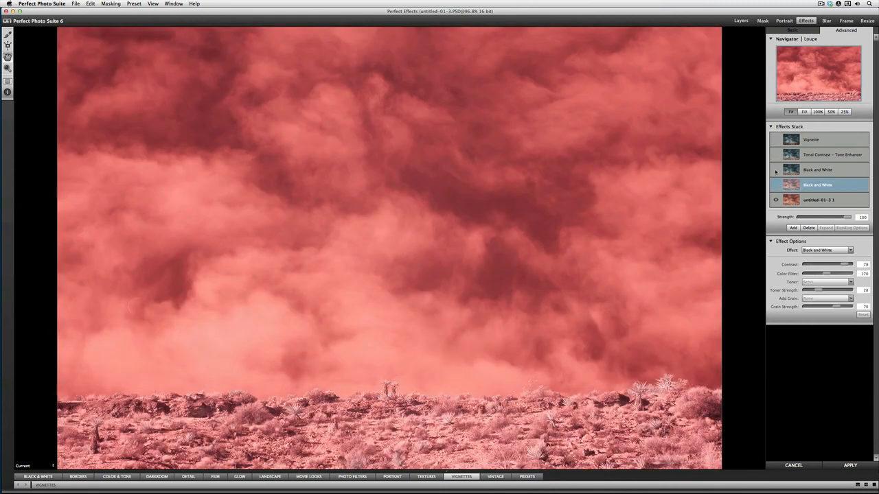
pyautogui.click(775, 186)
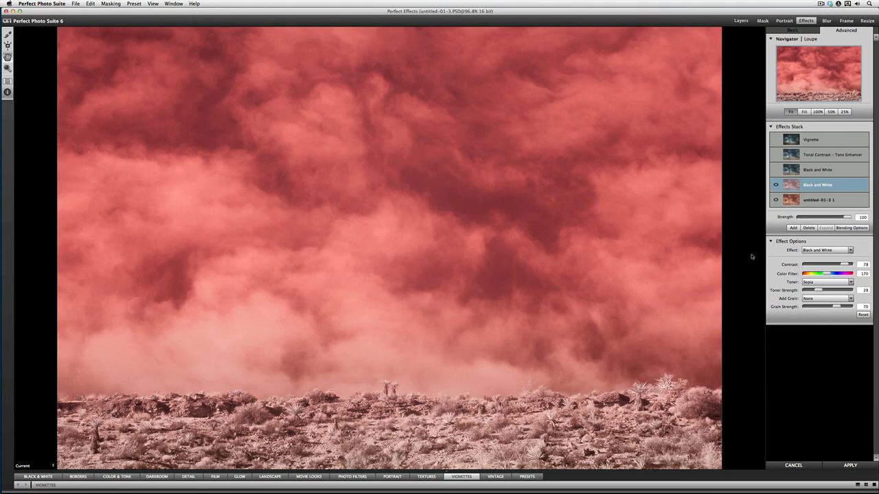
pyautogui.click(776, 171)
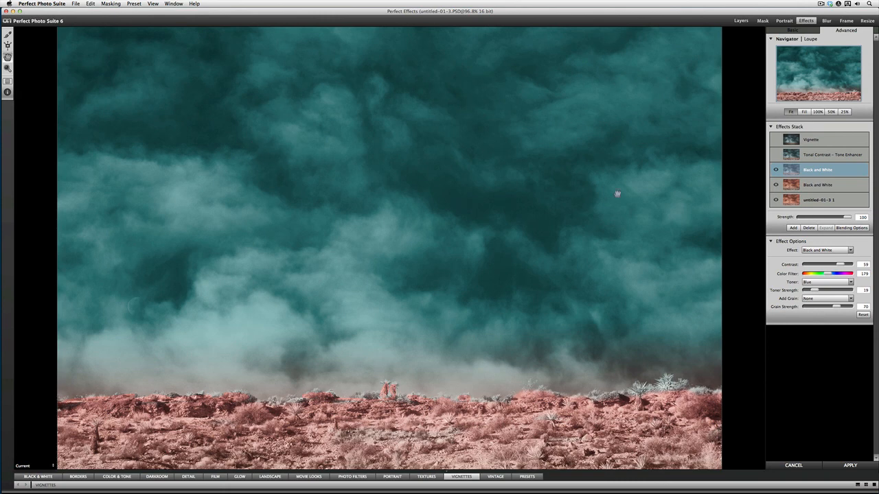
pyautogui.click(776, 155)
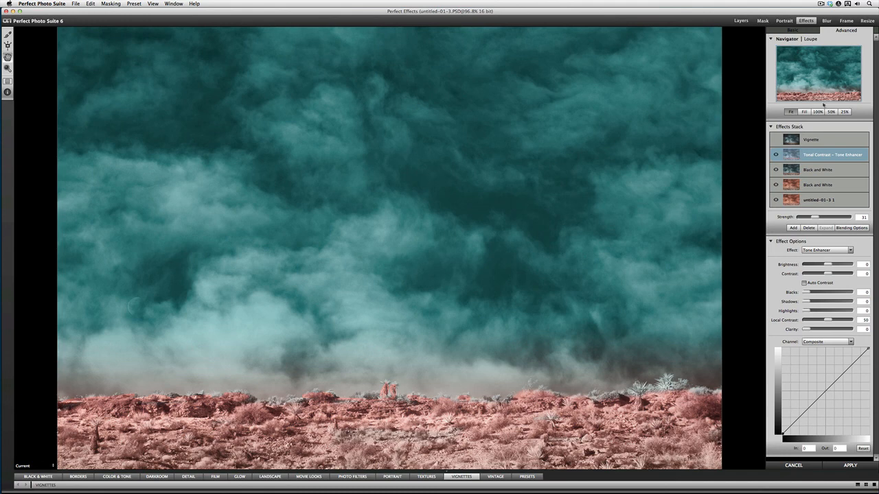
pyautogui.click(776, 140)
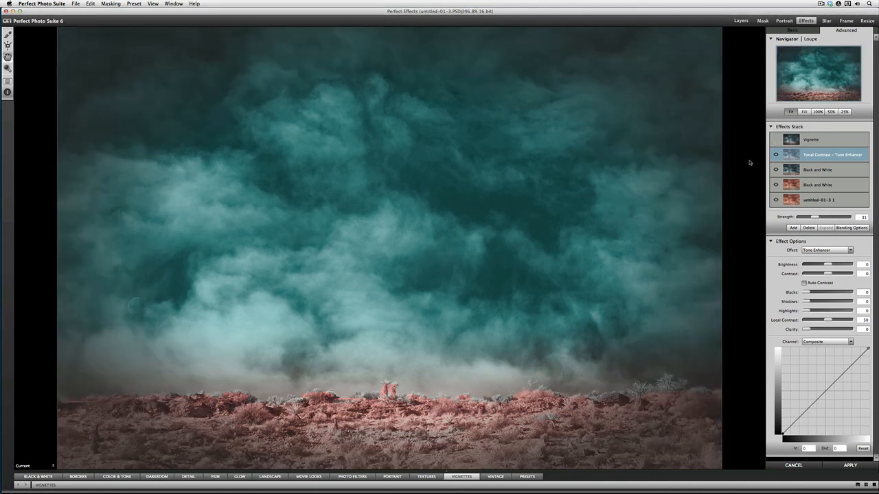
# Apply the effects, close and save the layered file back to Lightroom, and display the edited untitled-01-3.PSD at full size in the Library.
pyautogui.click(831, 465)
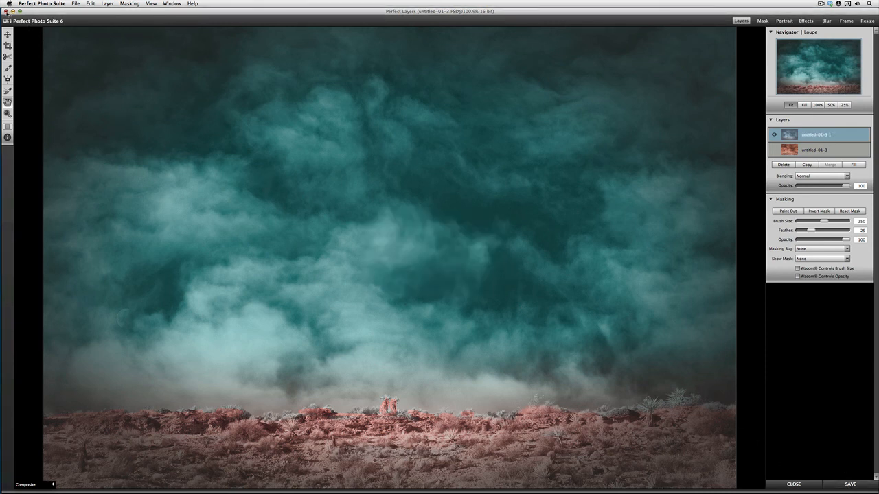
pyautogui.click(5, 11)
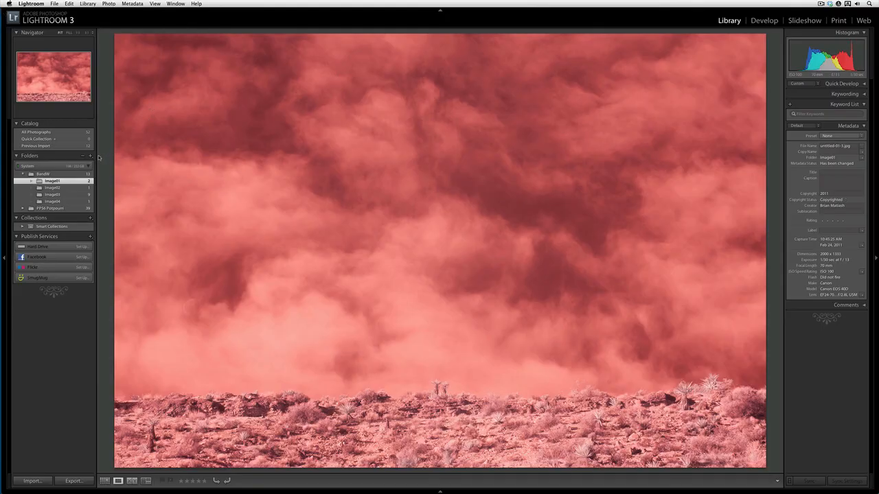
pyautogui.press('g')
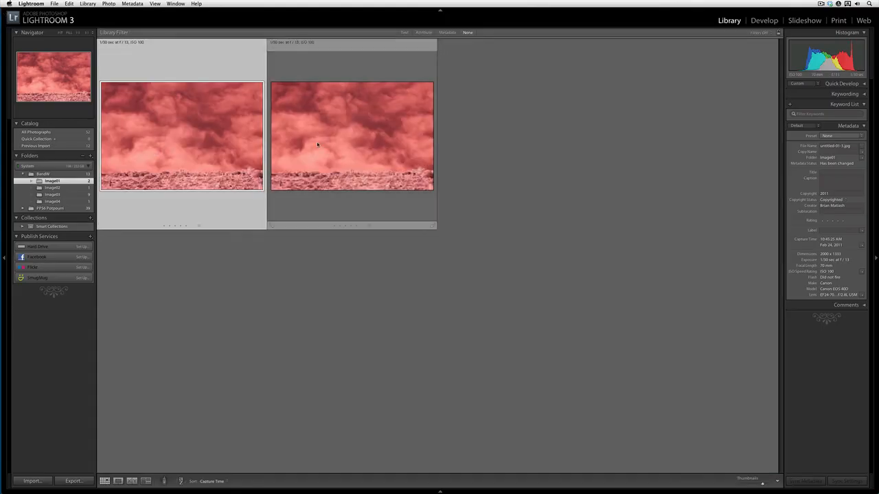
pyautogui.click(348, 147)
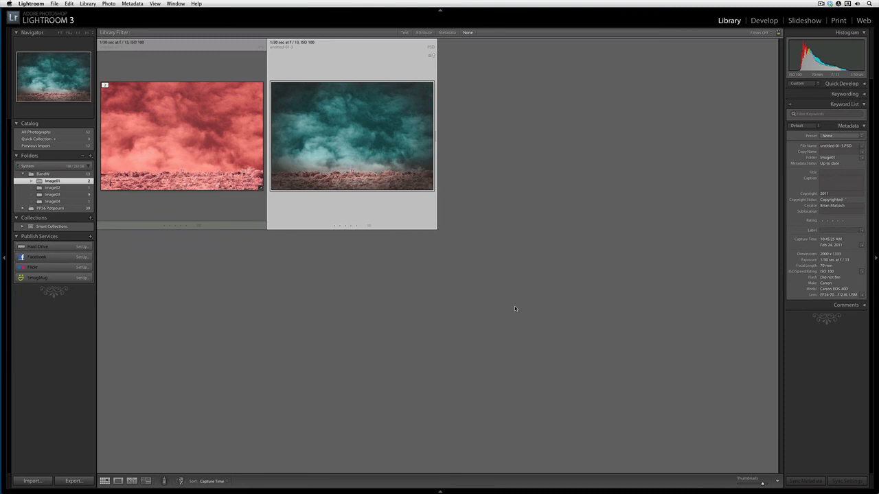
pyautogui.press('e')
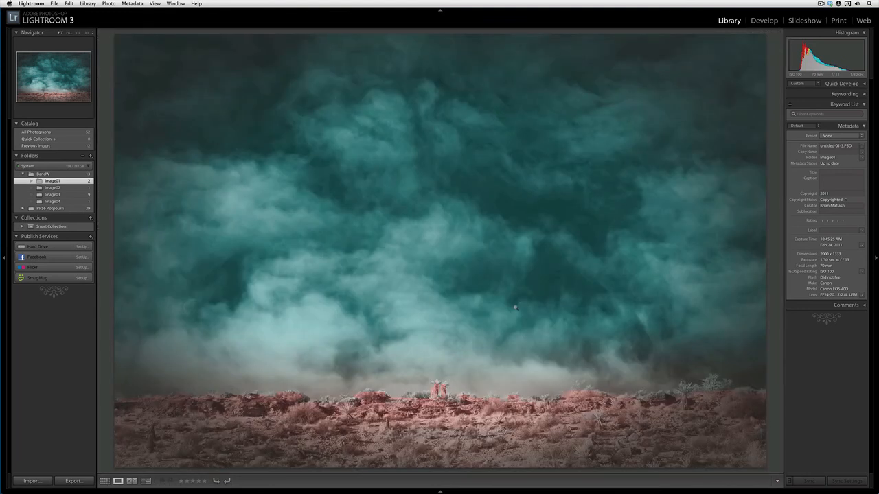
# Develop the edited cloudscape with Contrast +15 and Clarity +40, and add a dark Highlight Priority post-crop vignette with a raised Midpoint.
pyautogui.click(764, 20)
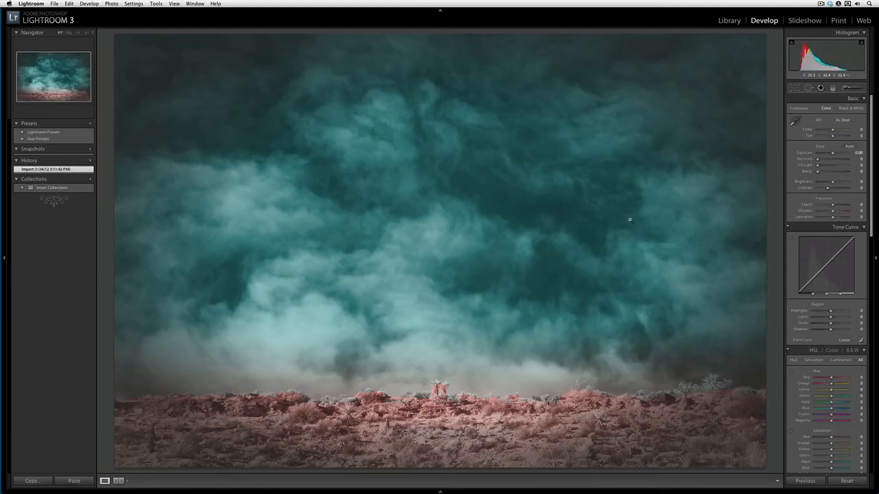
pyautogui.moveTo(828, 187); pyautogui.dragTo(839, 205)
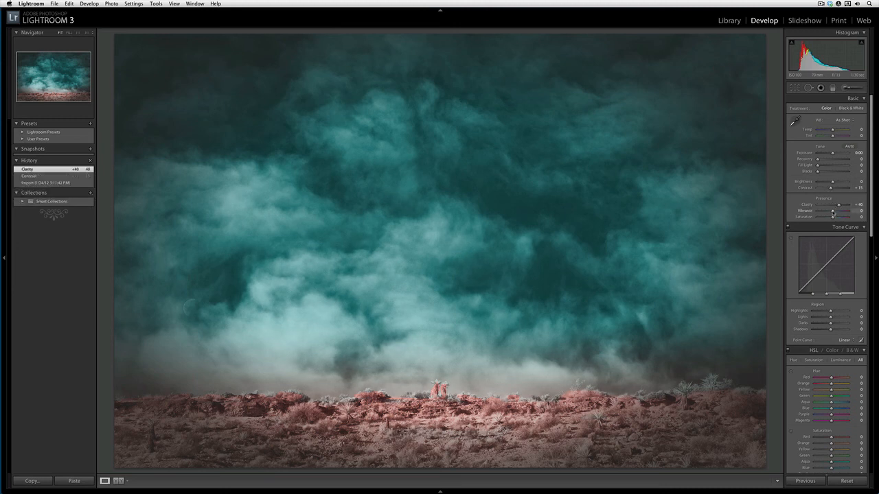
pyautogui.moveTo(870, 237); pyautogui.dragTo(876, 470)
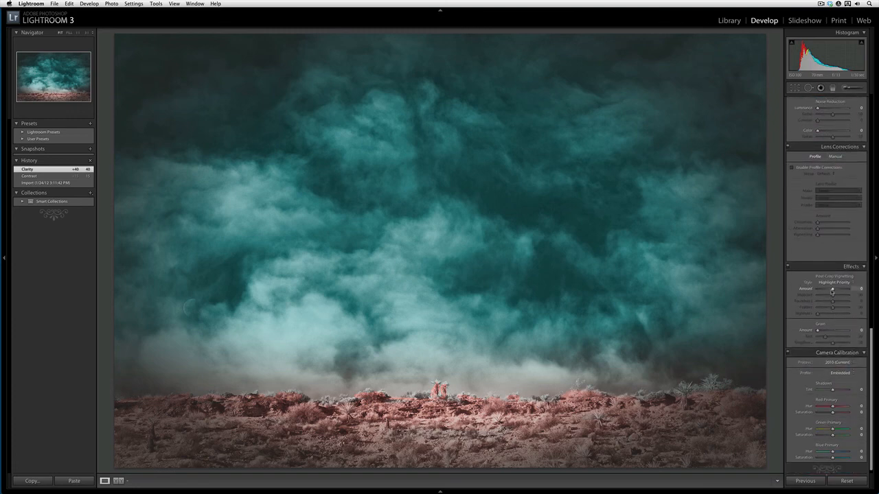
pyautogui.moveTo(832, 291); pyautogui.dragTo(837, 297)
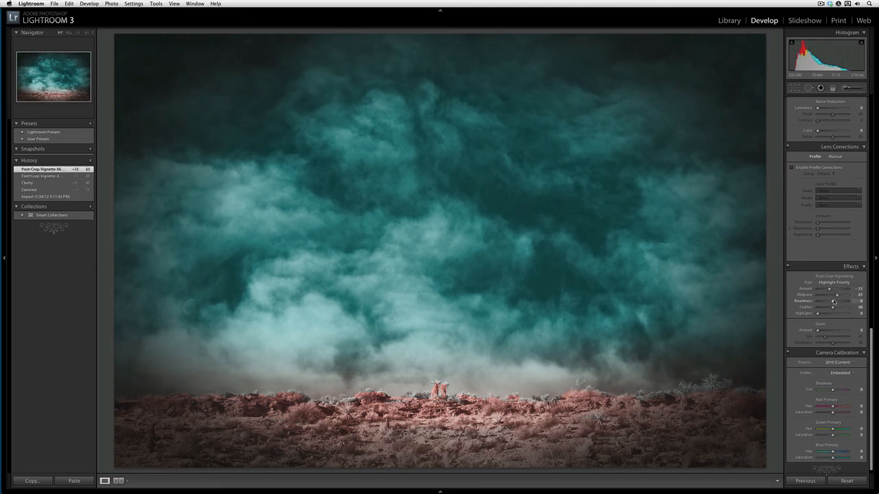
# Set the tone curve's Highlights to -37 and Darks to -9.
pyautogui.click(870, 231)
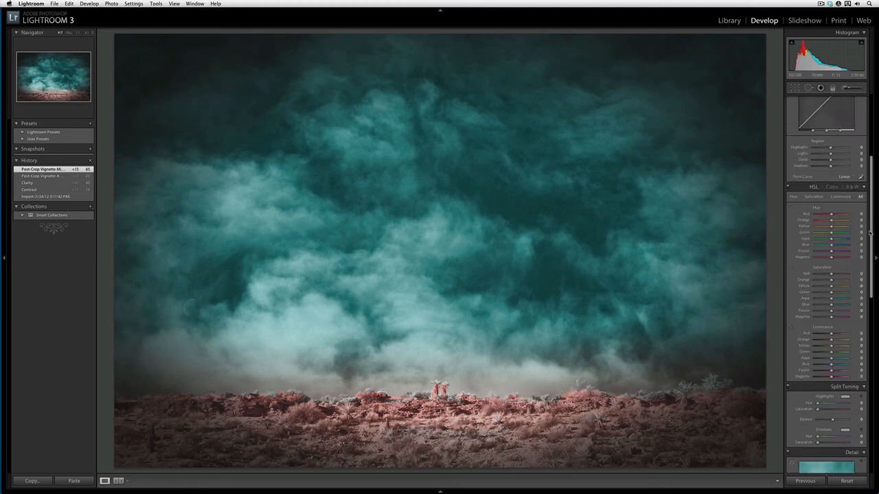
pyautogui.scroll(5, 815, 184)
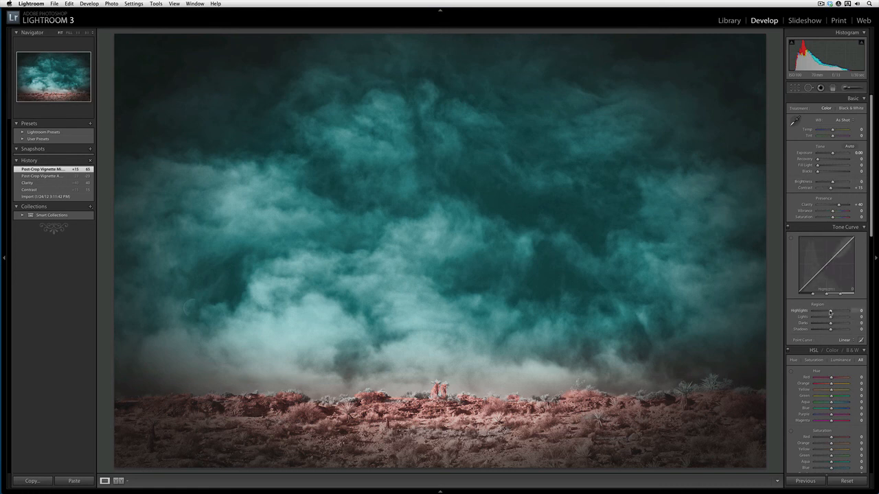
pyautogui.moveTo(831, 312); pyautogui.dragTo(829, 325)
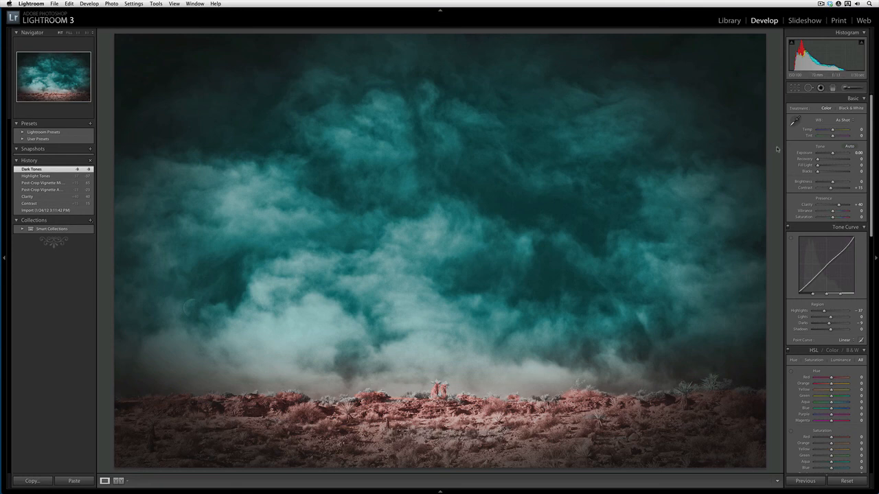
# Compare the before and after views of the Develop adjustments on the cloudscape.
pyautogui.press('\\')
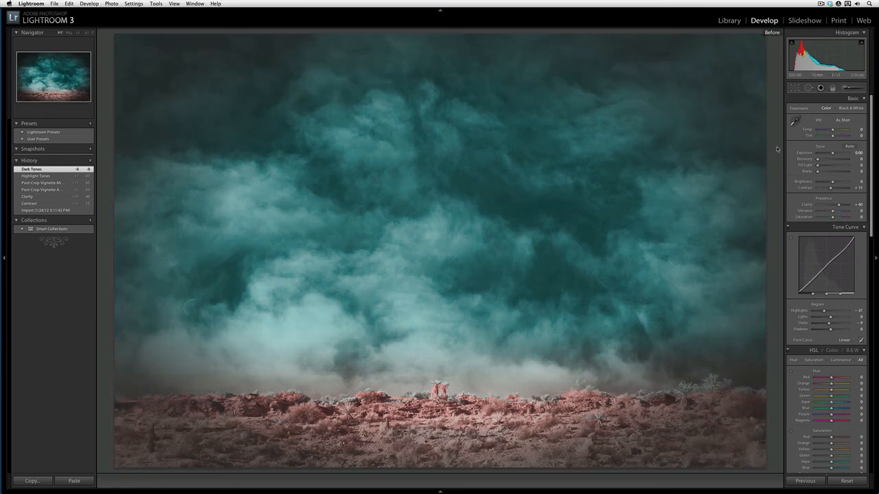
pyautogui.press('\\')
pyautogui.press('\\')
pyautogui.press('\\')
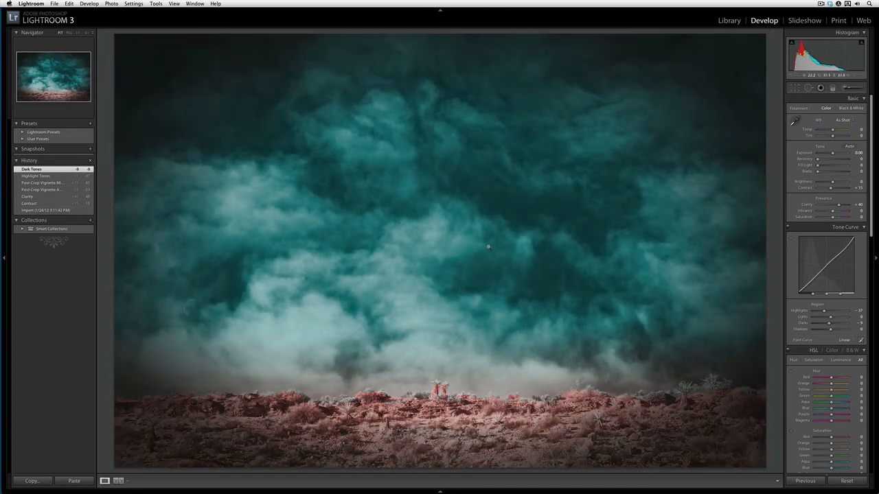
# Heal two spots in the clouds near the image centre with Spot Removal at size 40, and reposition the correction circles.
pyautogui.click(808, 88)
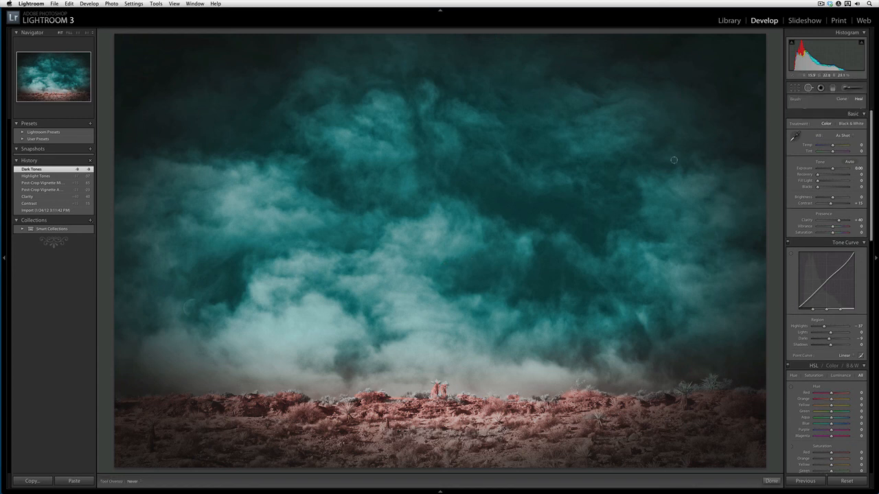
pyautogui.click(470, 278)
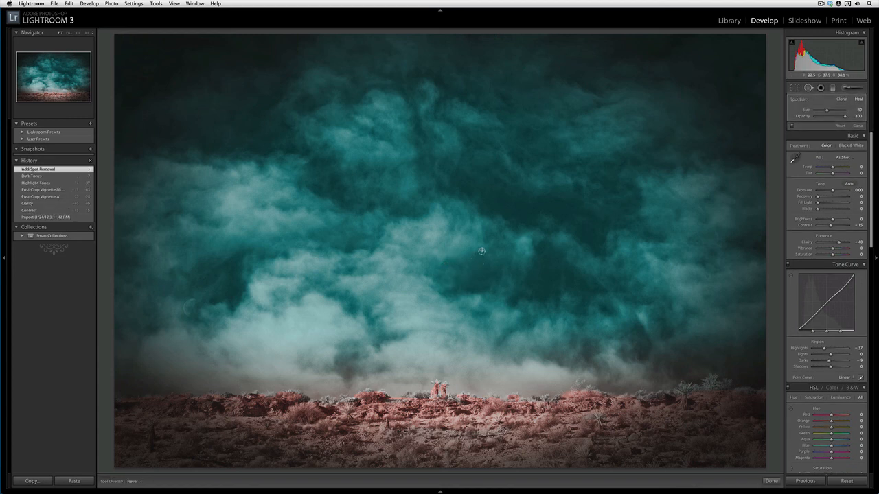
pyautogui.click(480, 252)
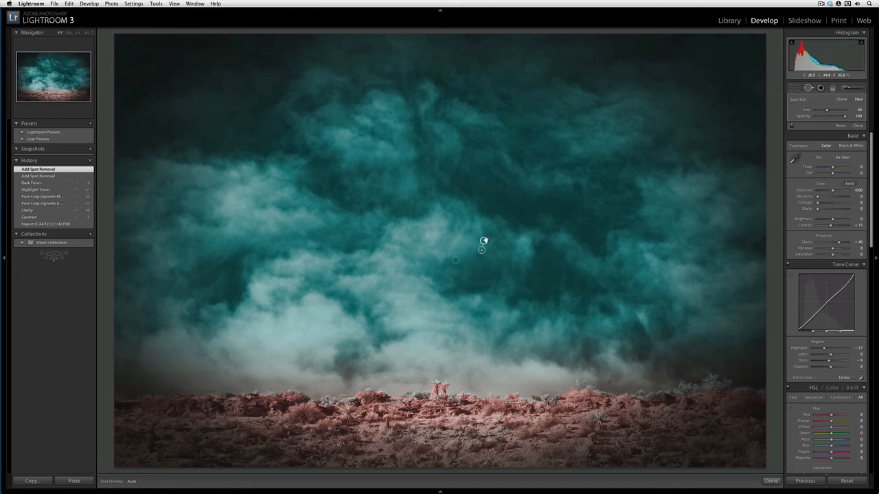
pyautogui.moveTo(485, 241); pyautogui.dragTo(474, 243)
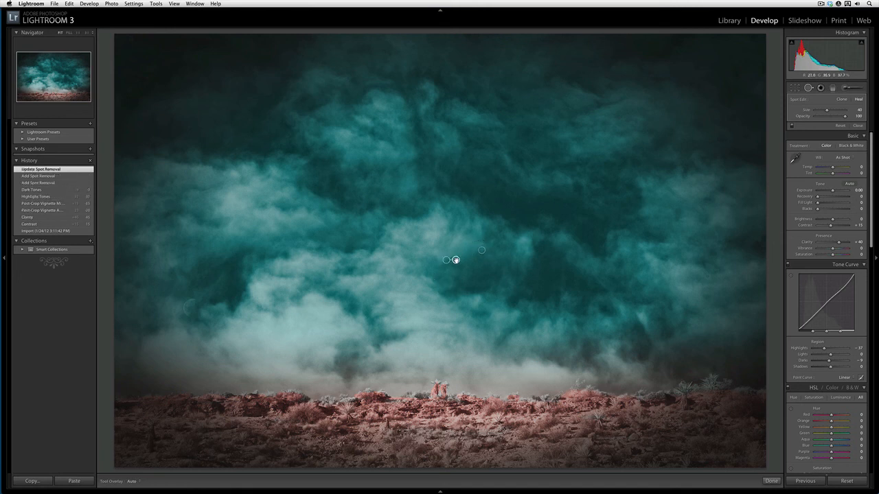
pyautogui.moveTo(453, 254); pyautogui.dragTo(456, 251)
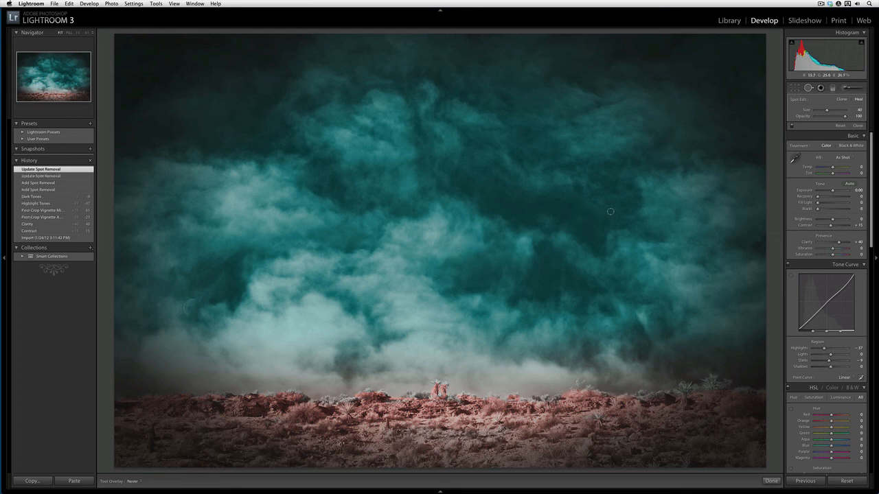
# Compare the original red JPEG with the finished split-toned PSD in the Library.
pyautogui.click(729, 20)
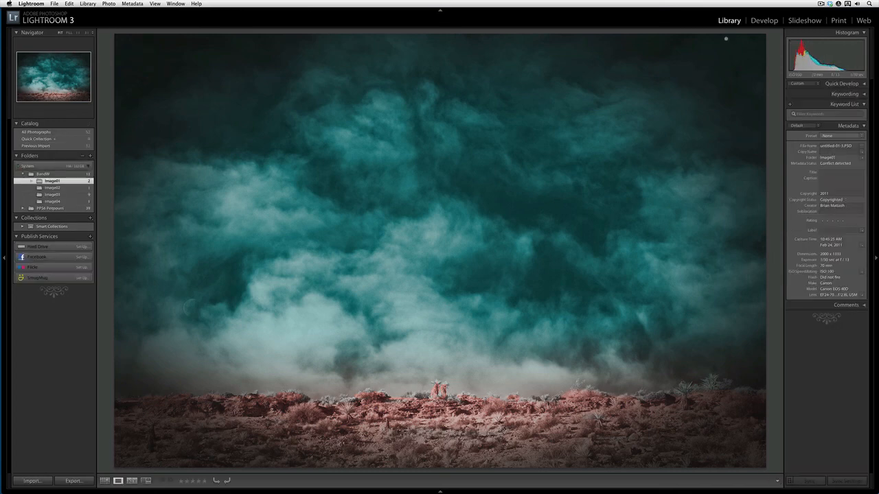
pyautogui.press('Left')
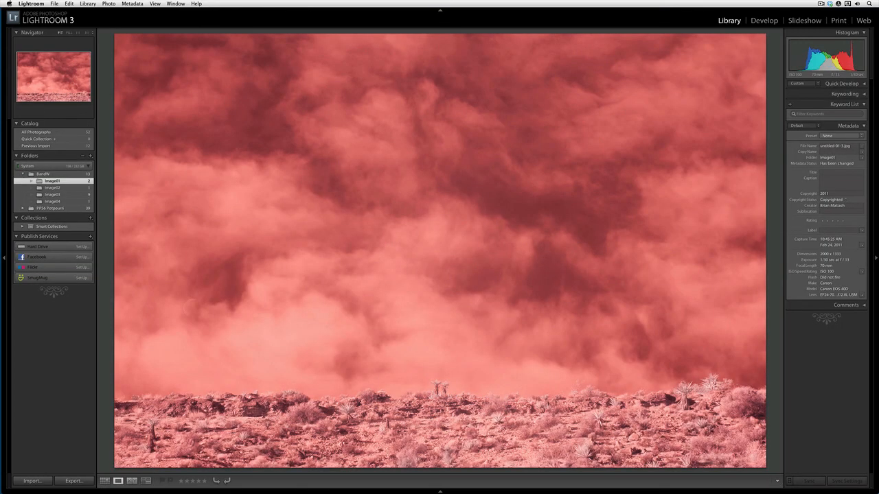
pyautogui.press('Right')
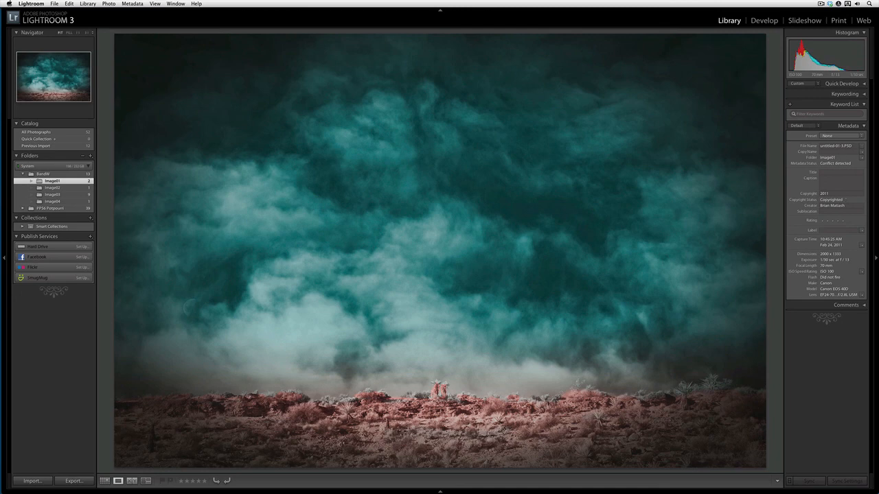
pyautogui.press('Left')
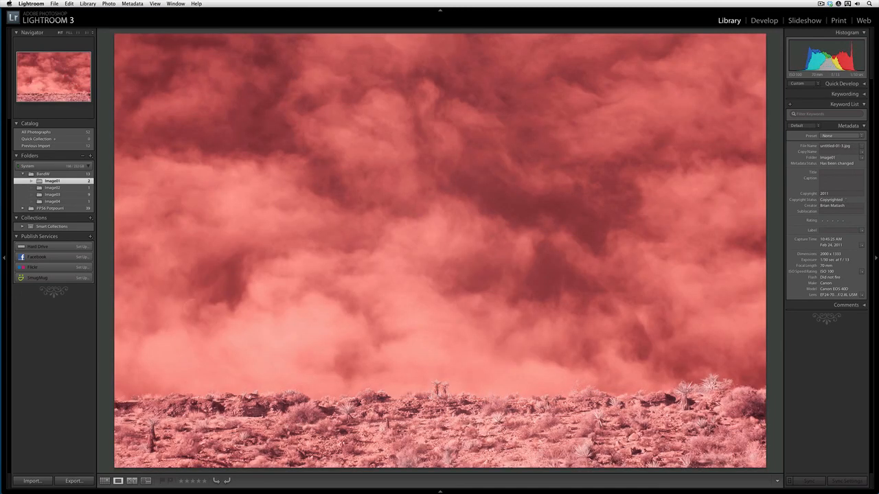
pyautogui.press('Right')
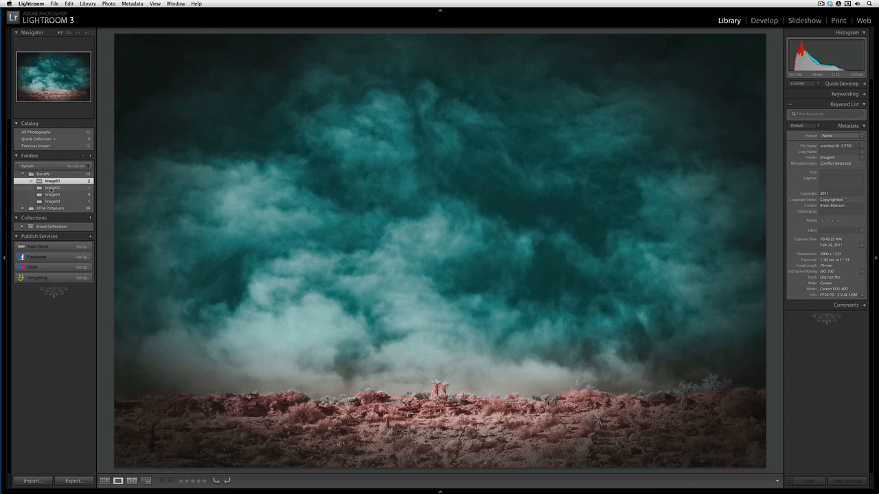
# Open the ice-covered branch photo from the Image02 folder in Perfect Photo Suite.
pyautogui.click(52, 187)
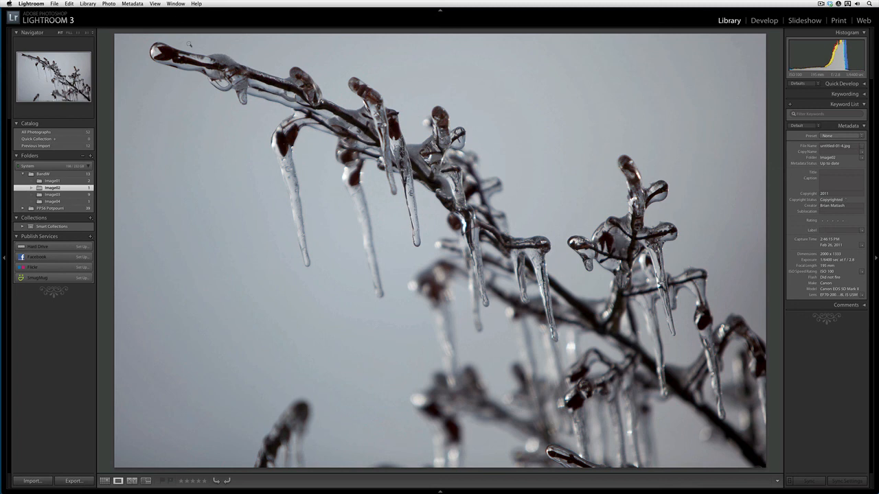
pyautogui.click(53, 4)
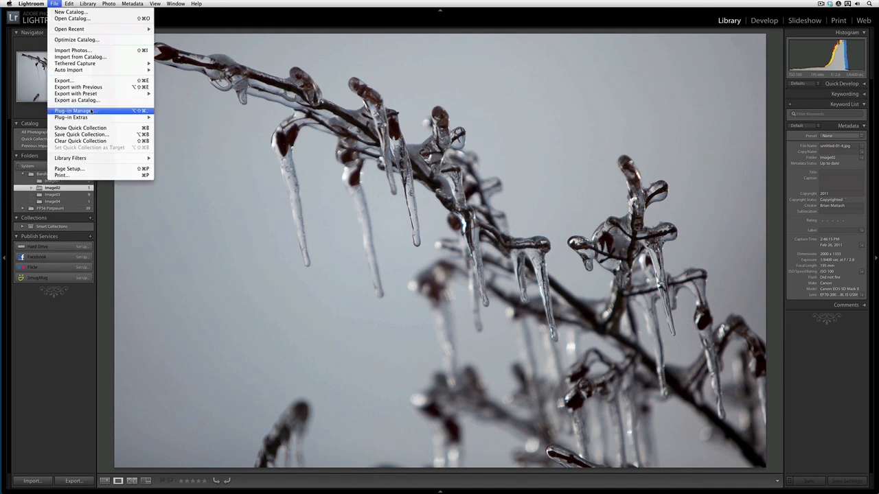
pyautogui.moveTo(112, 118)
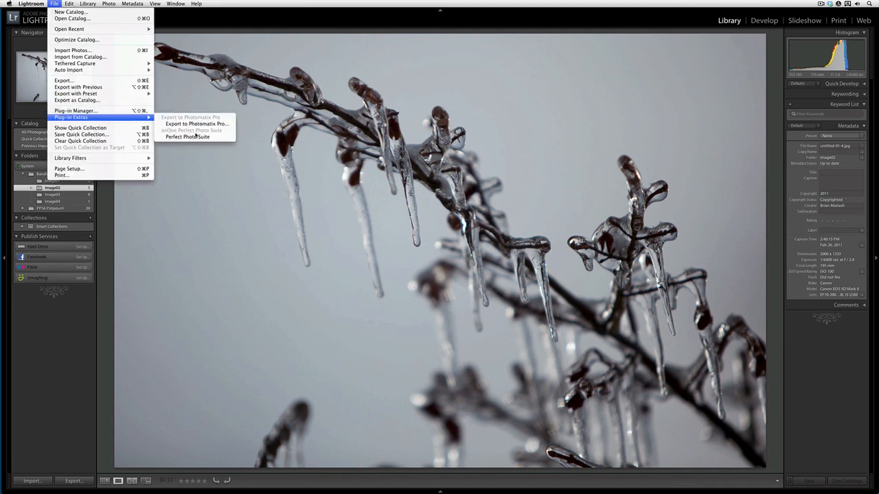
pyautogui.click(197, 136)
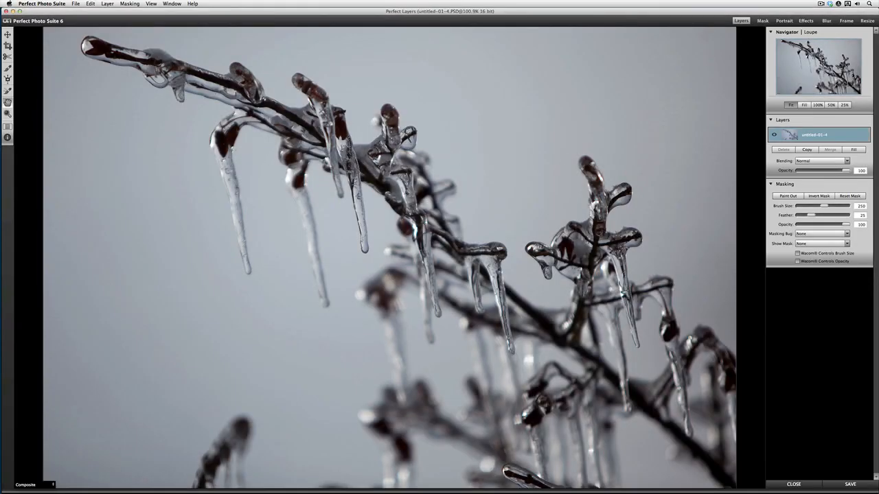
# Switch the branch photo to Perfect Effects and apply the Dawn Treader black and white preset.
pyautogui.click(806, 21)
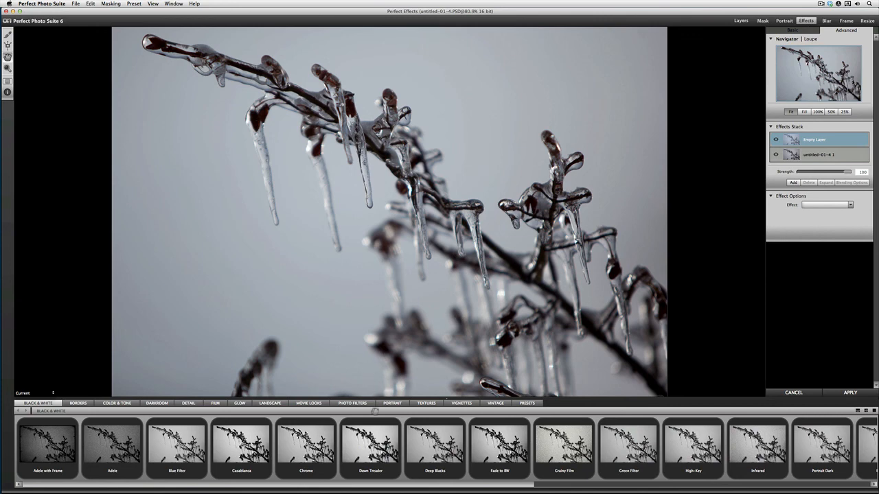
pyautogui.click(368, 443)
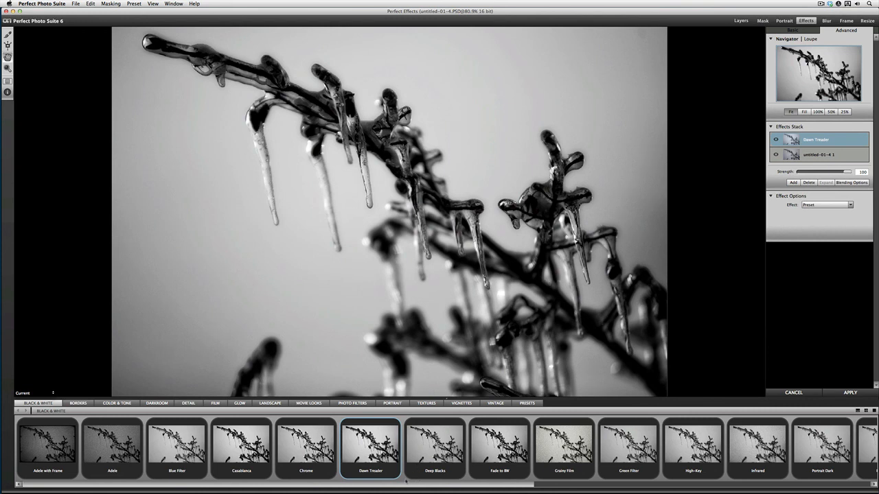
# Replace the preset with Casablanca, apply the effect, and close the suite to return the converted branch photo to Lightroom.
pyautogui.moveTo(406, 483); pyautogui.dragTo(377, 490)
pyautogui.click(241, 446)
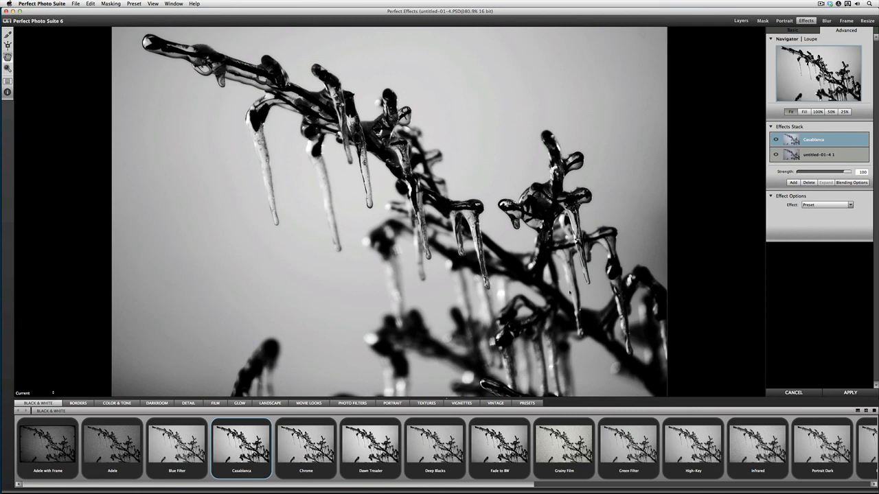
pyautogui.click(838, 390)
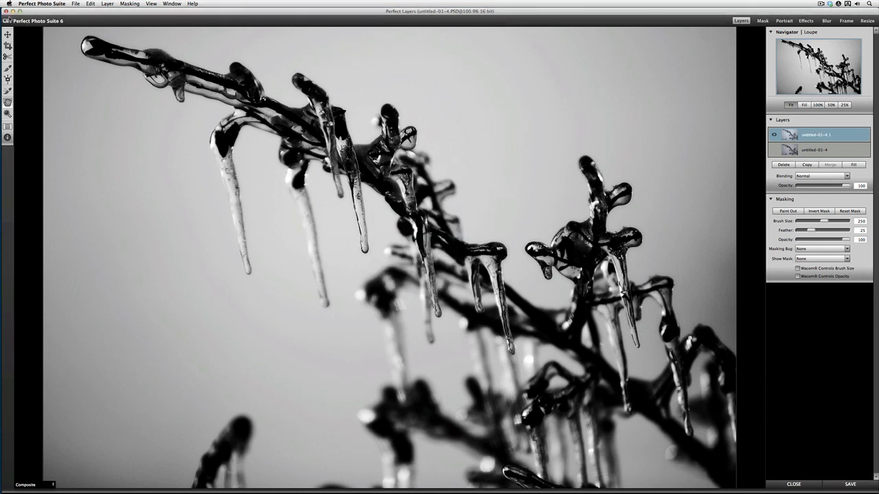
pyautogui.click(5, 12)
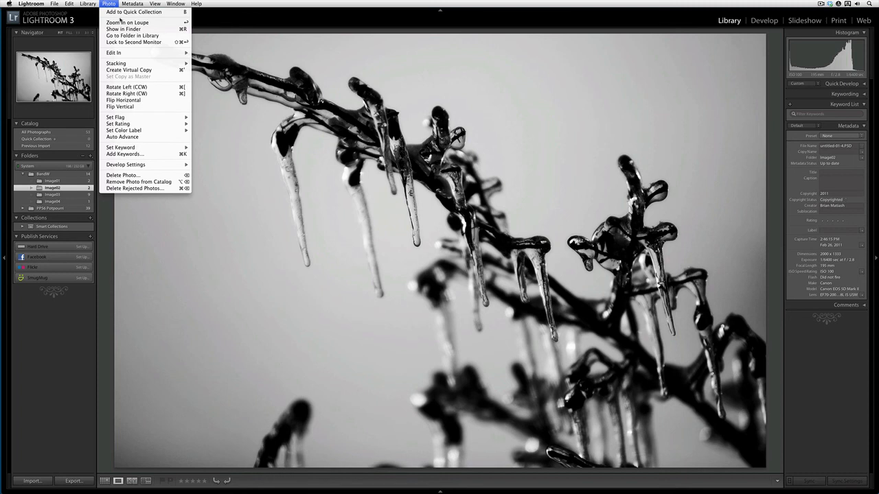
# Open the black and white branch PSD in Photoshop CS5 as a copy with Lightroom adjustments, and fit it to the window.
pyautogui.moveTo(136, 53)
pyautogui.click(227, 52)
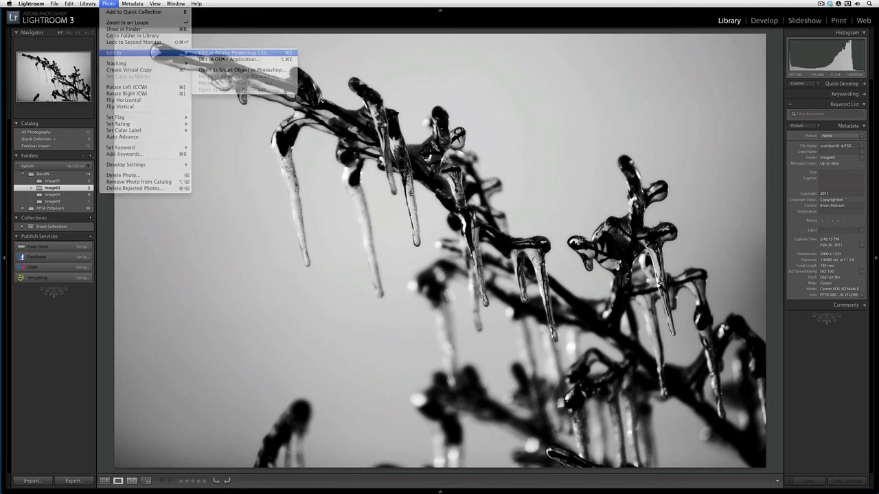
pyautogui.click(382, 128)
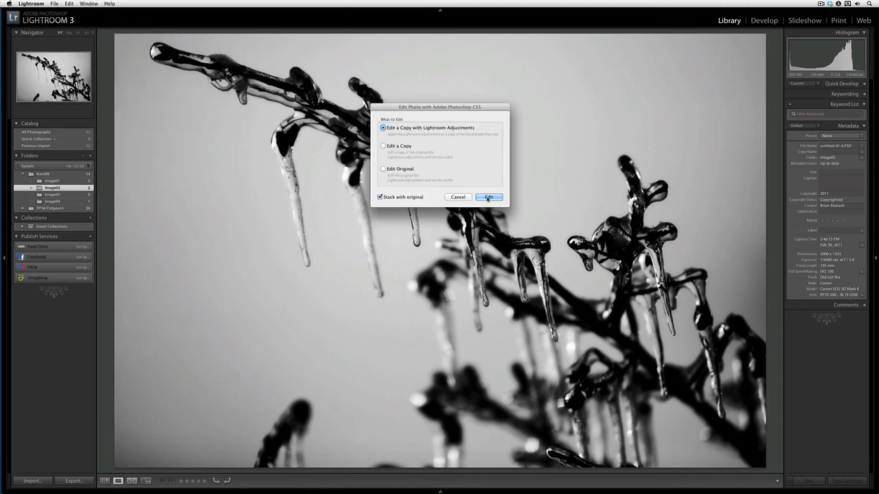
pyautogui.click(488, 197)
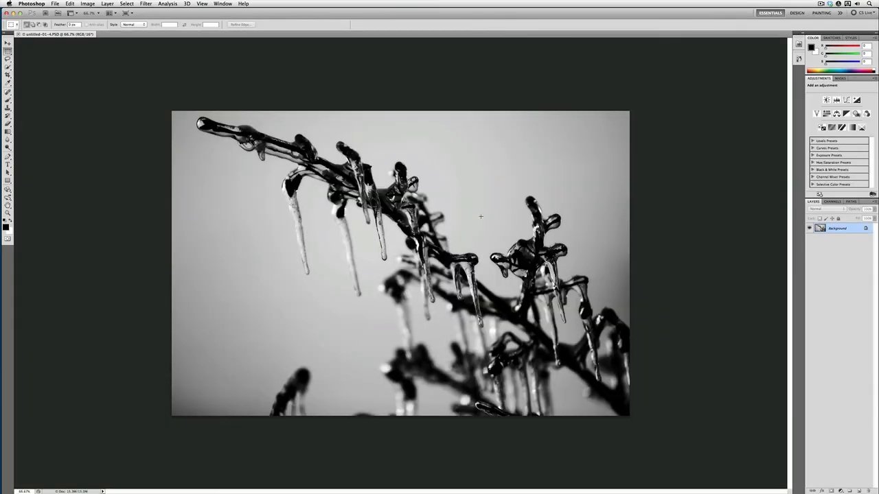
pyautogui.press('super+0')
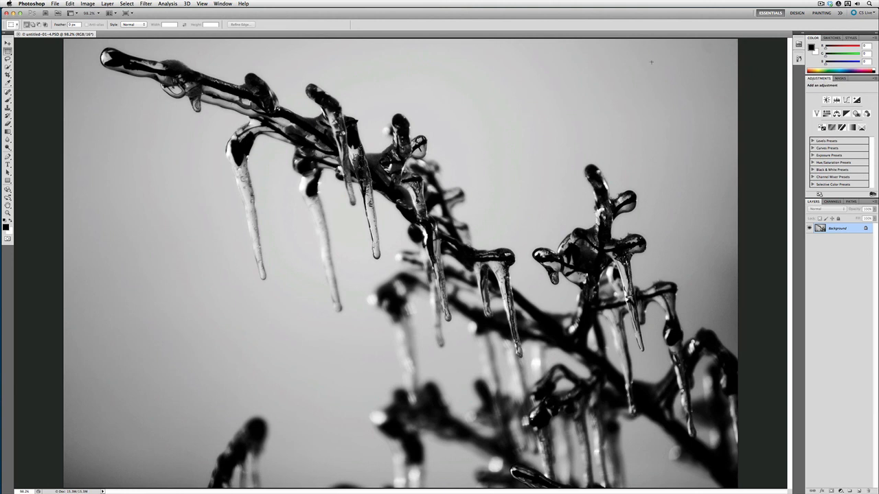
pyautogui.click(225, 4)
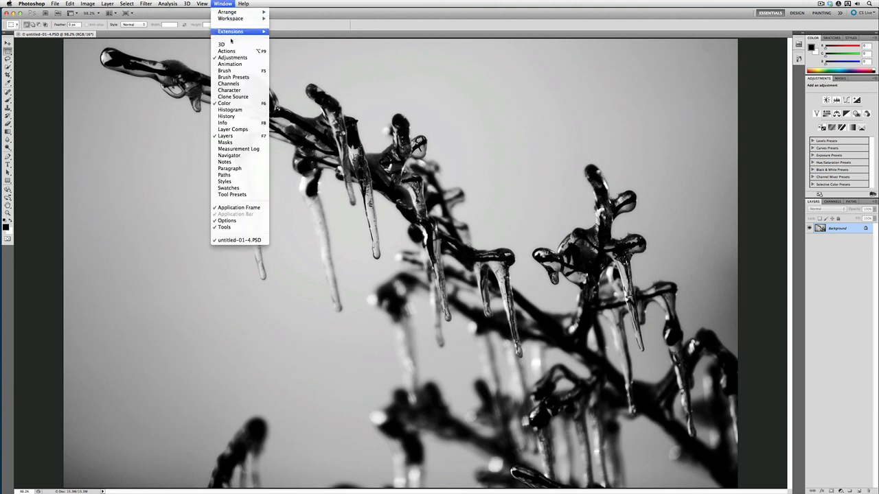
pyautogui.click(288, 56)
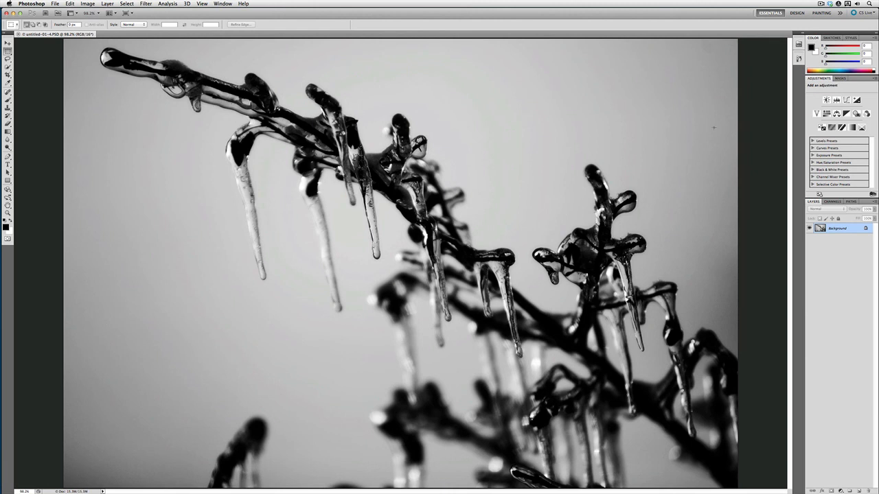
# Add a Levels adjustment layer with input black at 36 and white at 182, and compare the image with and without it.
pyautogui.click(837, 100)
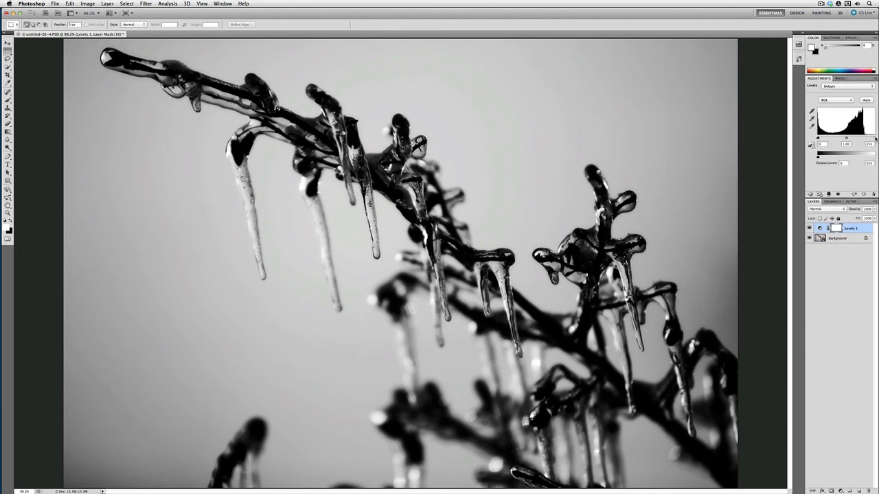
pyautogui.moveTo(875, 138); pyautogui.dragTo(866, 139)
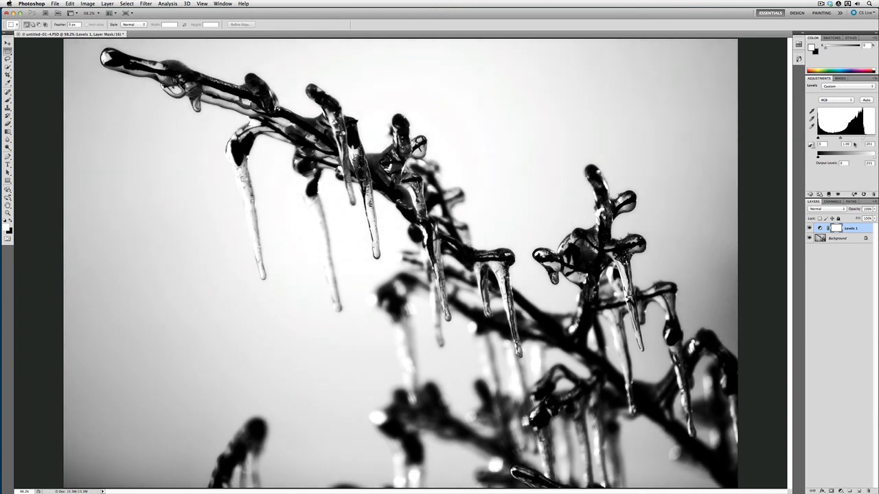
pyautogui.moveTo(862, 140); pyautogui.dragTo(858, 139)
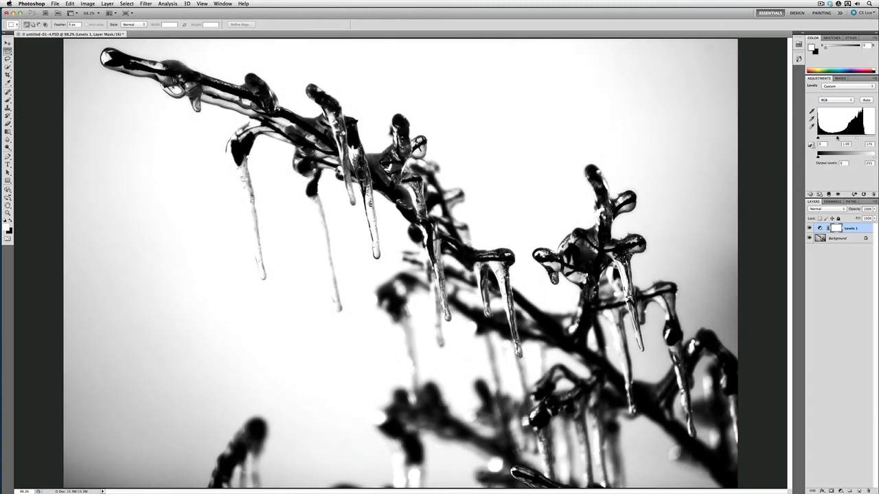
pyautogui.moveTo(840, 138); pyautogui.dragTo(837, 138)
pyautogui.moveTo(858, 140); pyautogui.dragTo(826, 141)
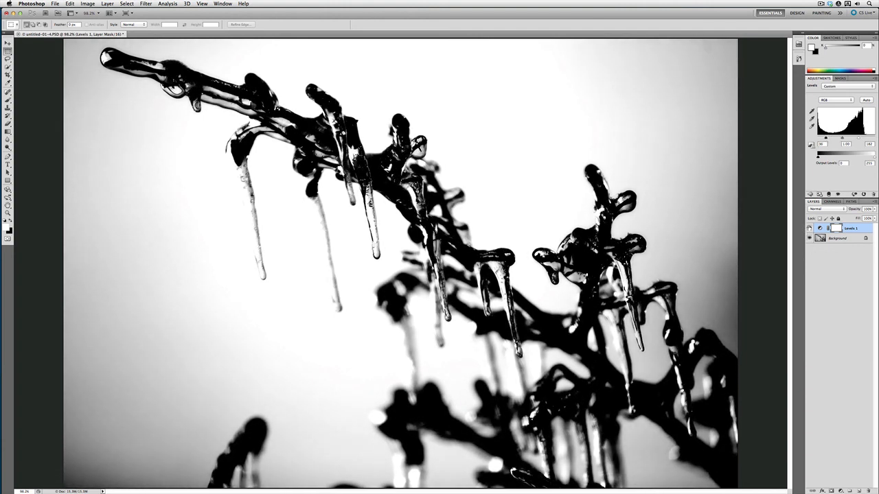
pyautogui.click(809, 228)
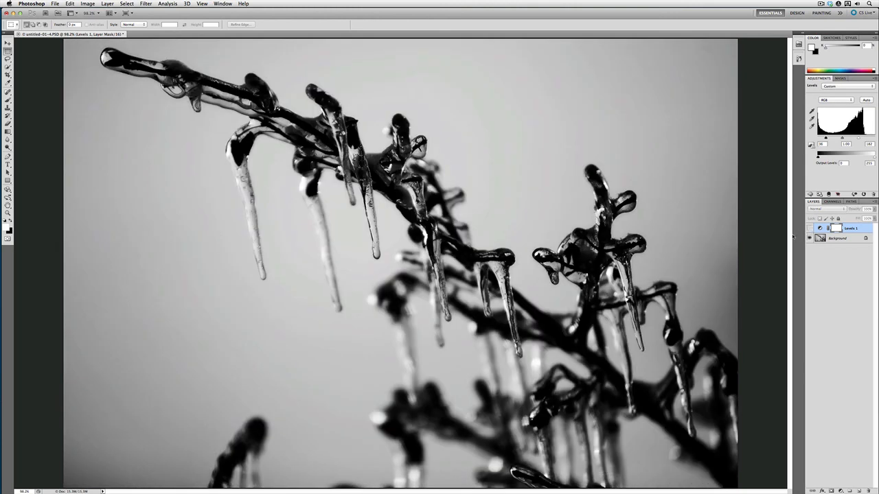
pyautogui.click(809, 228)
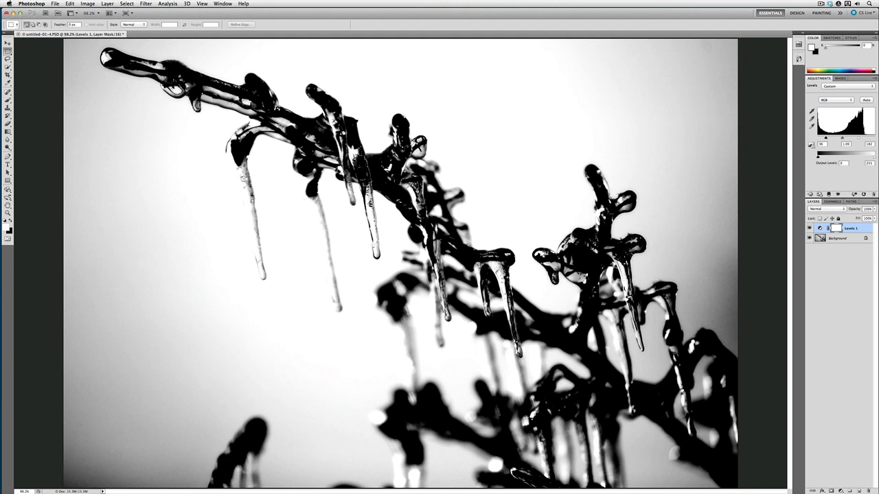
pyautogui.press('super+Tab')
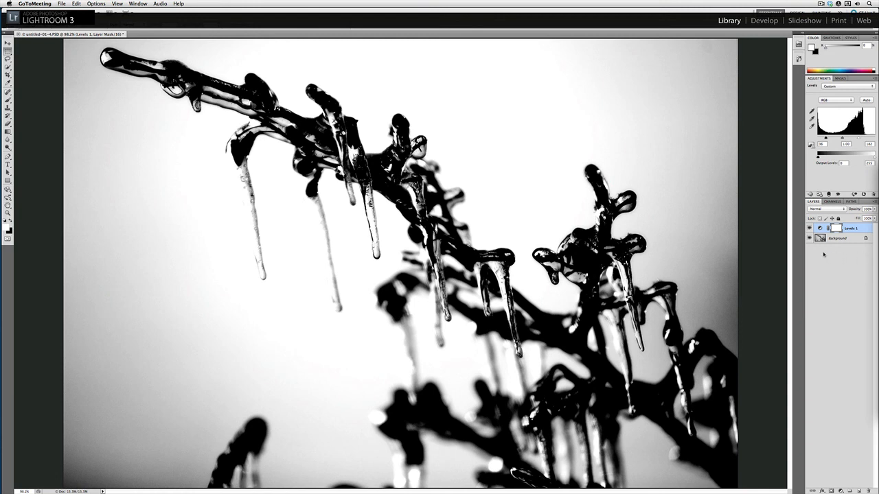
pyautogui.click(767, 270)
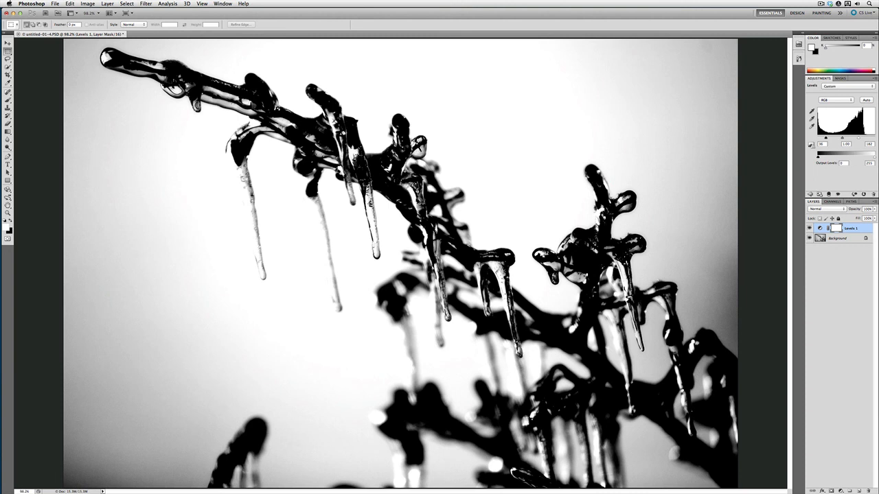
pyautogui.press('super+Tab')
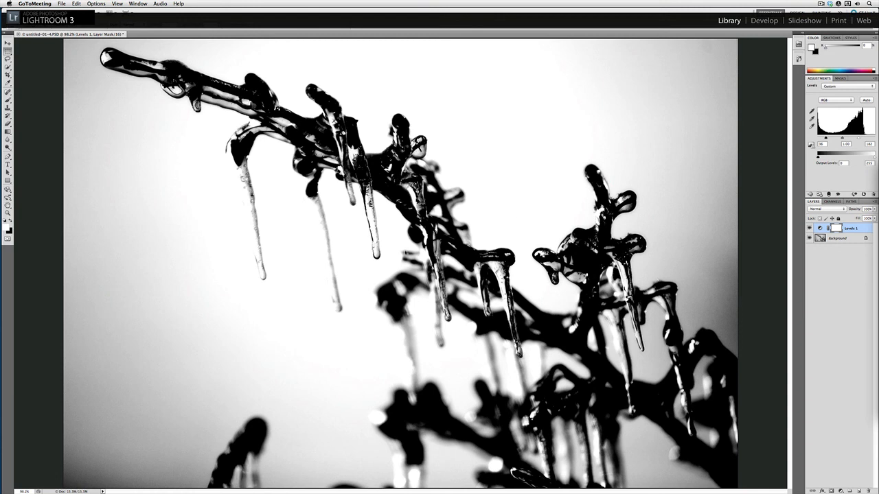
# Toggle the Levels layer off and on for comparison, save the branch image with it visible, and close the document.
pyautogui.click(809, 228)
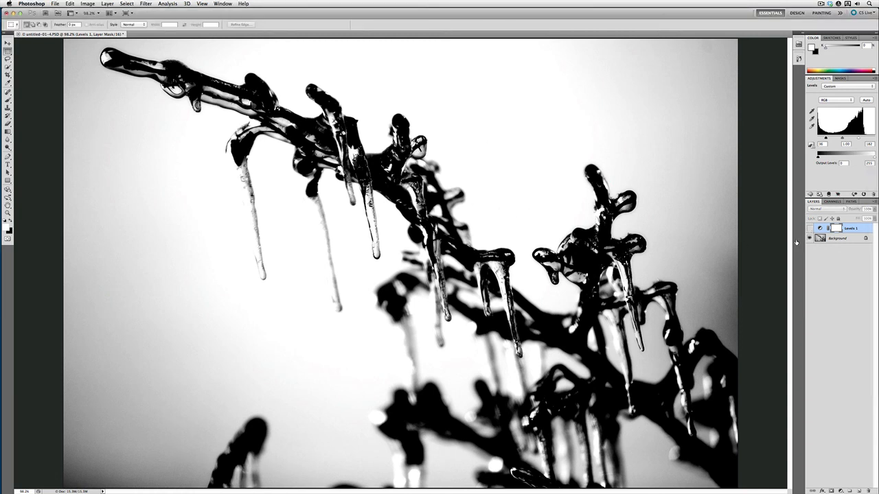
pyautogui.click(809, 227)
pyautogui.click(808, 228)
pyautogui.press('super+s')
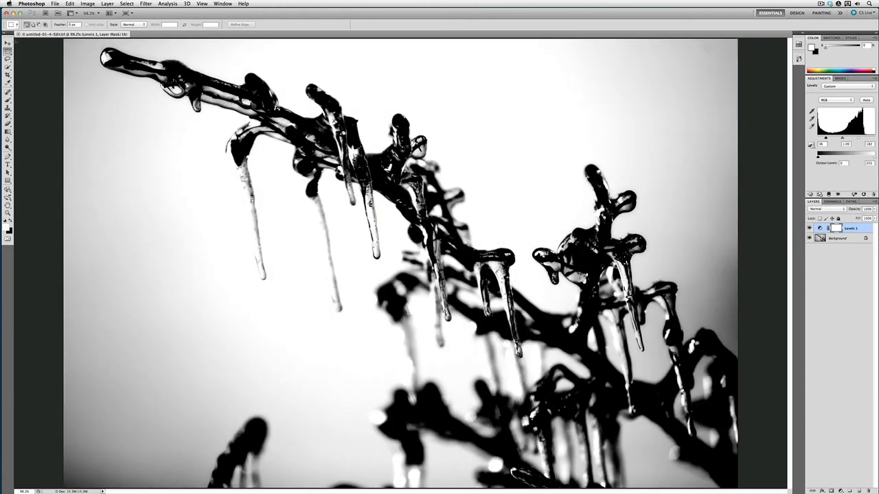
pyautogui.click(6, 13)
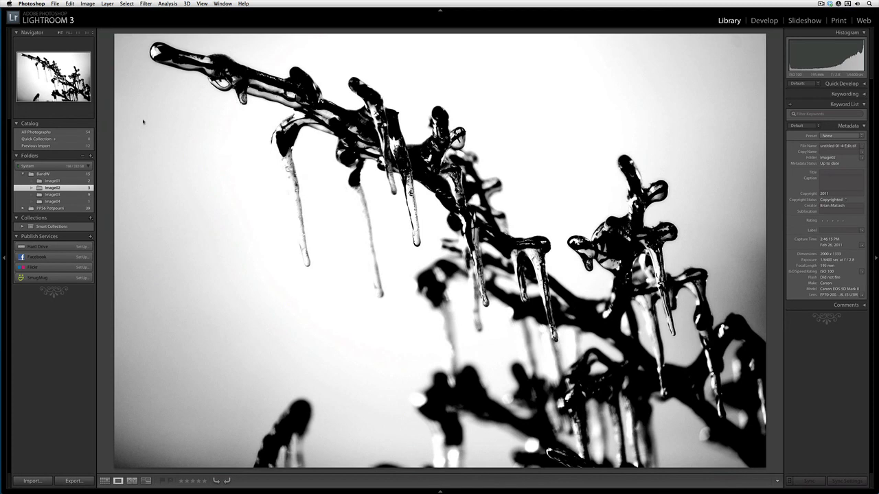
# Show the branch photos in Lightroom's grid and move the softer grey conversion directly after the original colour JPEG.
pyautogui.click(103, 208)
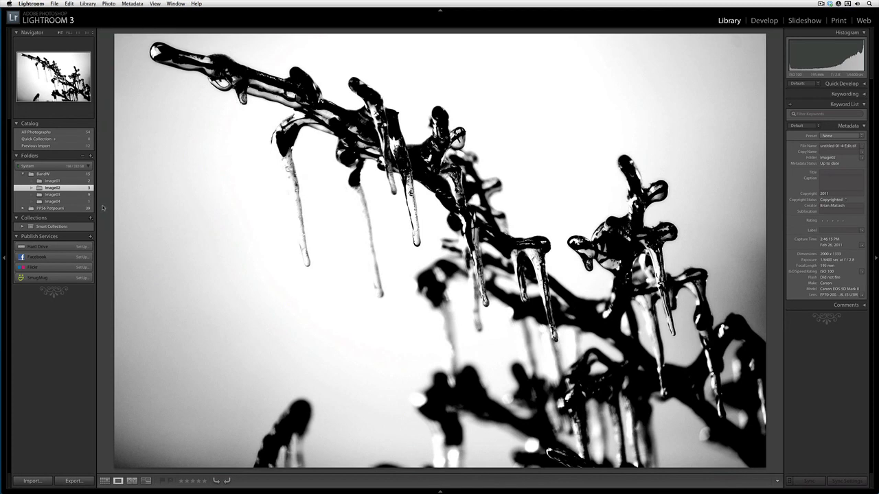
pyautogui.press('g')
pyautogui.click(189, 169)
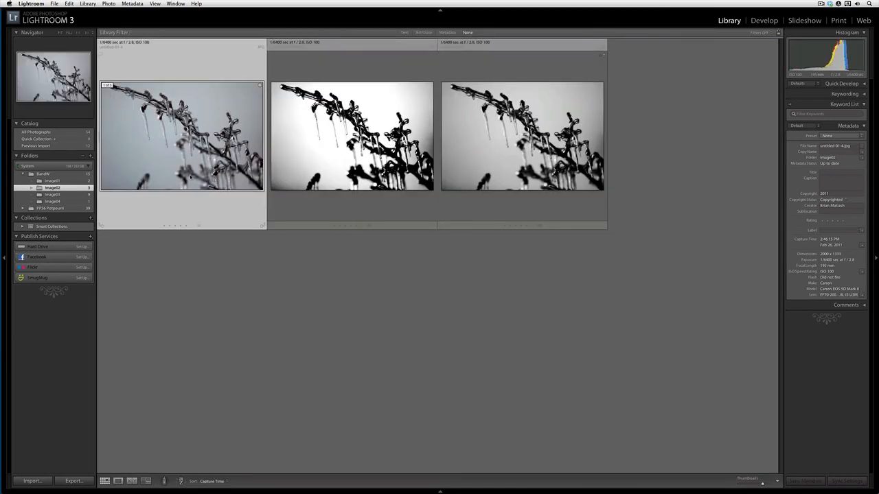
pyautogui.moveTo(492, 164); pyautogui.dragTo(292, 155)
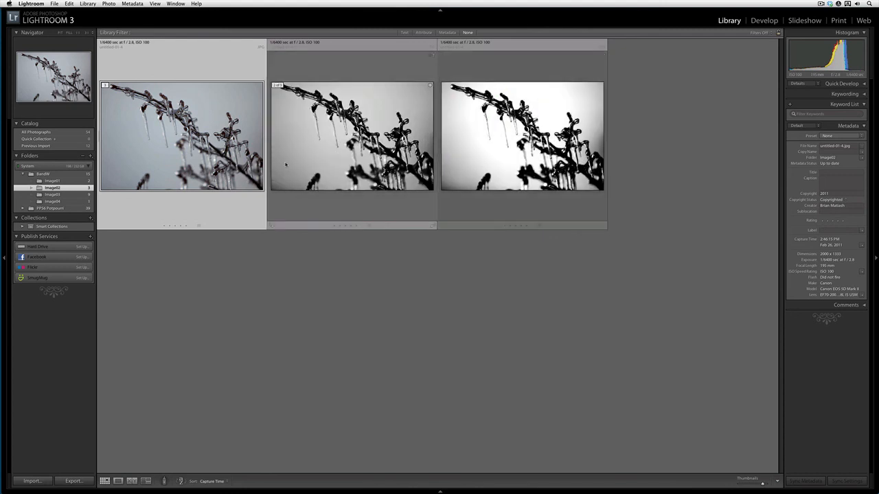
# Open the original branch JPEG in Develop and heal the stray blurred twig near the lower edge with Spot Removal at size 87.
pyautogui.doubleClick(206, 147)
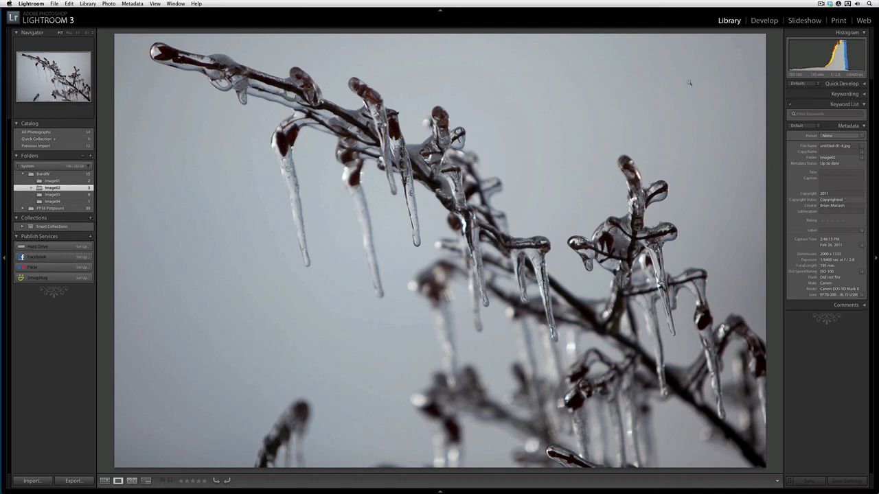
pyautogui.click(762, 21)
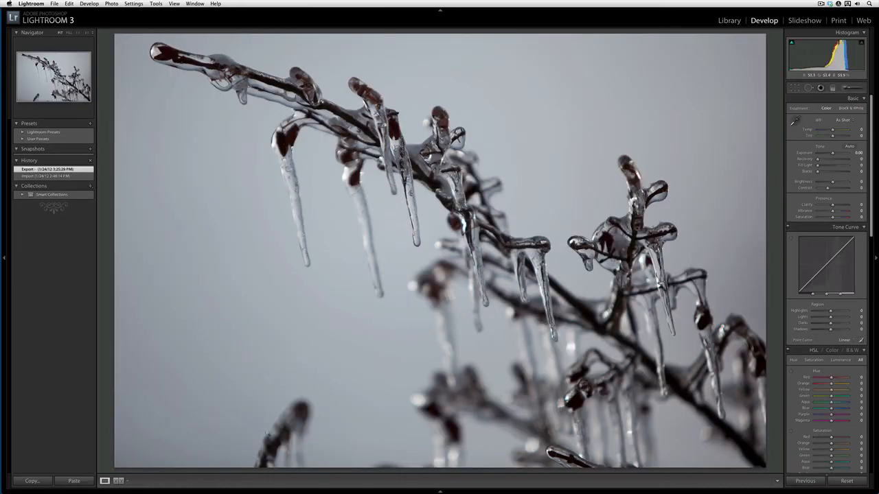
pyautogui.press('q')
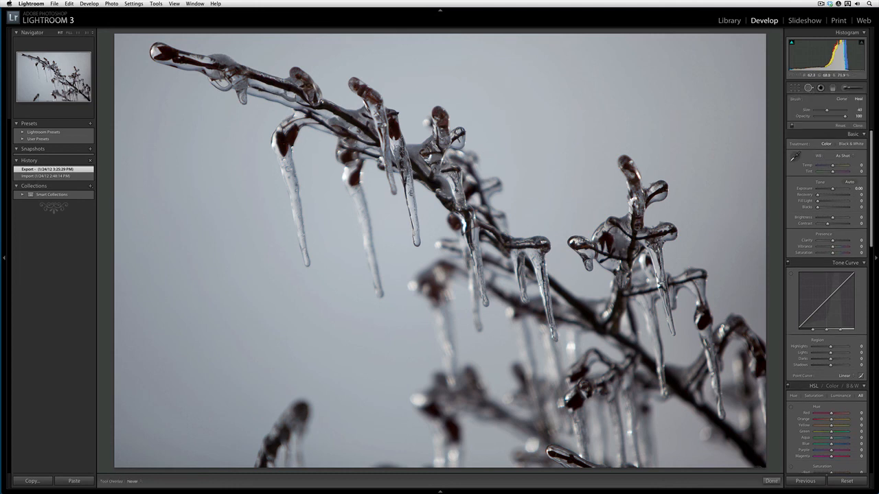
pyautogui.scroll(8, 298, 408)
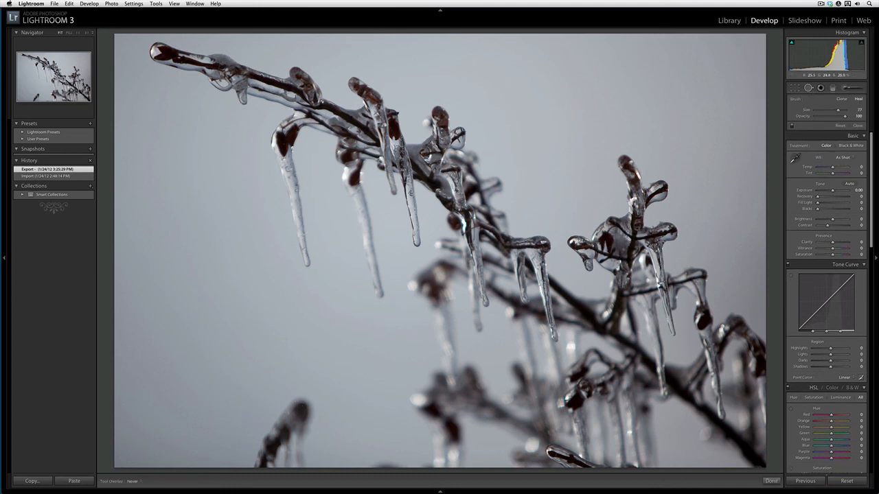
pyautogui.scroll(2, 294, 417)
pyautogui.scroll(1, 283, 435)
pyautogui.click(282, 434)
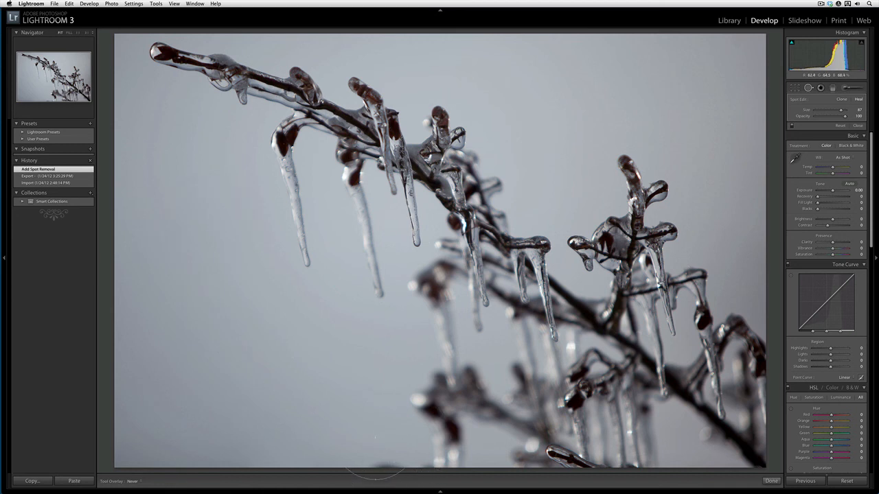
pyautogui.scroll(-5, 383, 473)
pyautogui.click(385, 472)
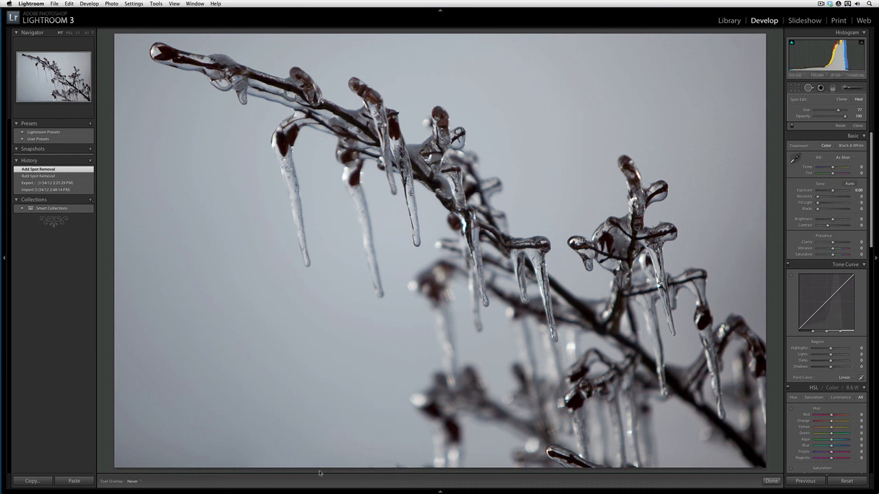
pyautogui.press('super+z')
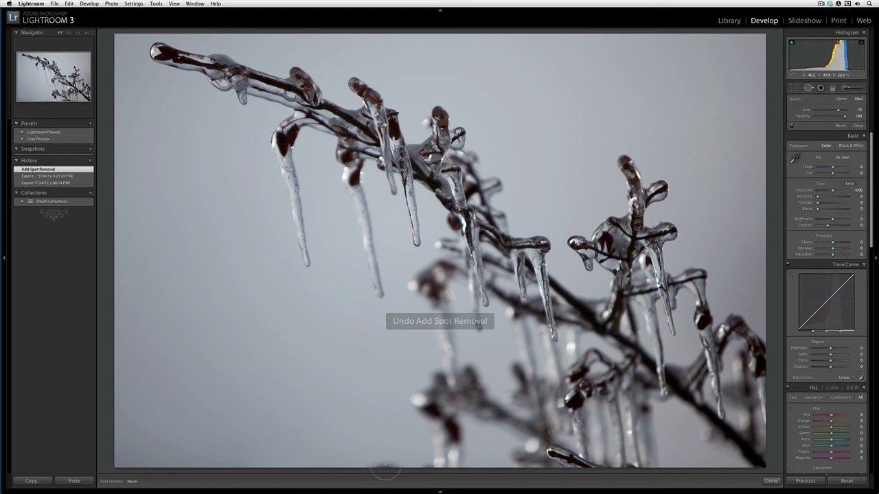
# Heal the small dark remnant along the photo's lower edge, sampling from the plain background beside it.
pyautogui.click(386, 471)
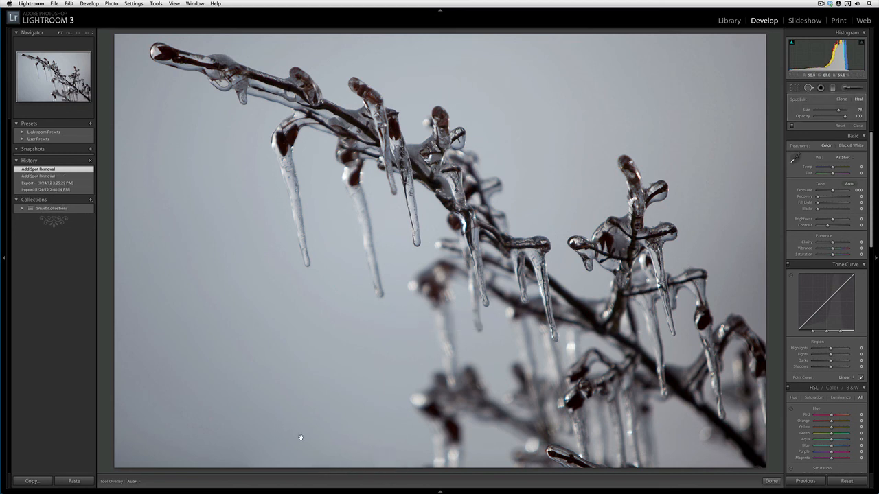
pyautogui.moveTo(395, 419); pyautogui.dragTo(331, 454)
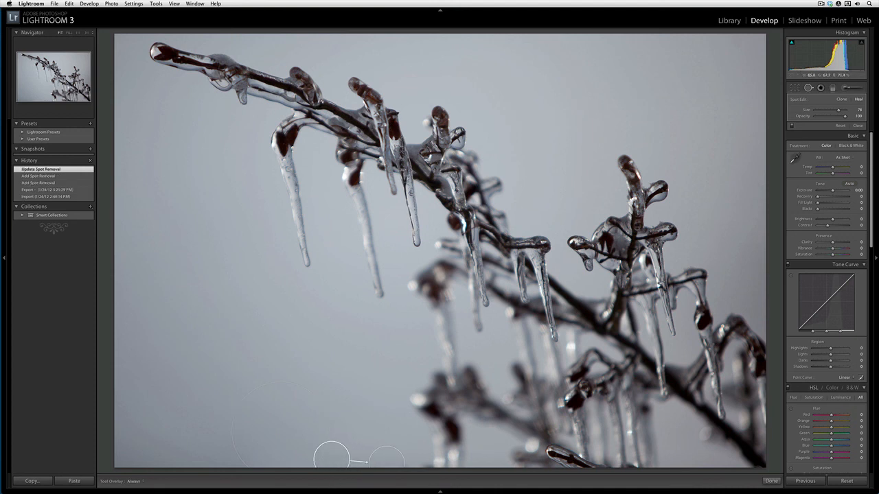
pyautogui.press('h')
# Return to the Library and view the high-contrast branch edit to compare it with the healed original.
pyautogui.click(730, 20)
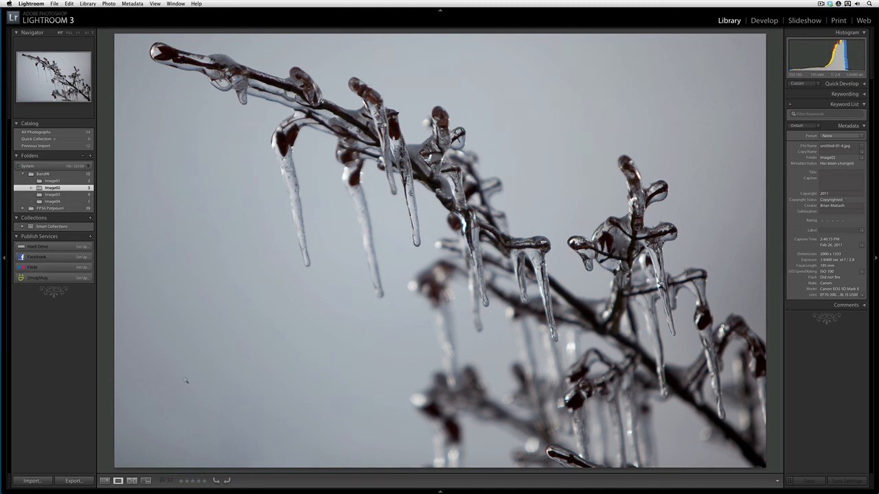
pyautogui.press('Right')
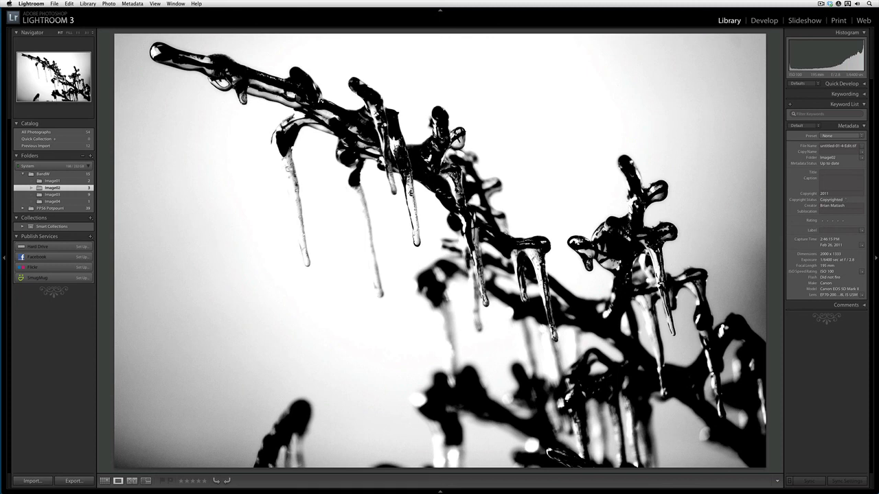
# Review the photos in the Image03, Image01 and Image02 folders, ending on the high-contrast branch edit.
pyautogui.press('super+Tab')
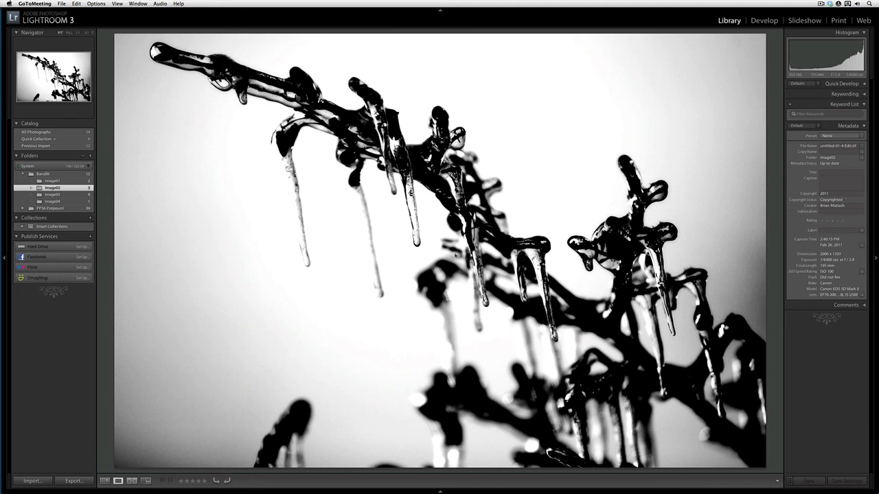
pyautogui.click(90, 196)
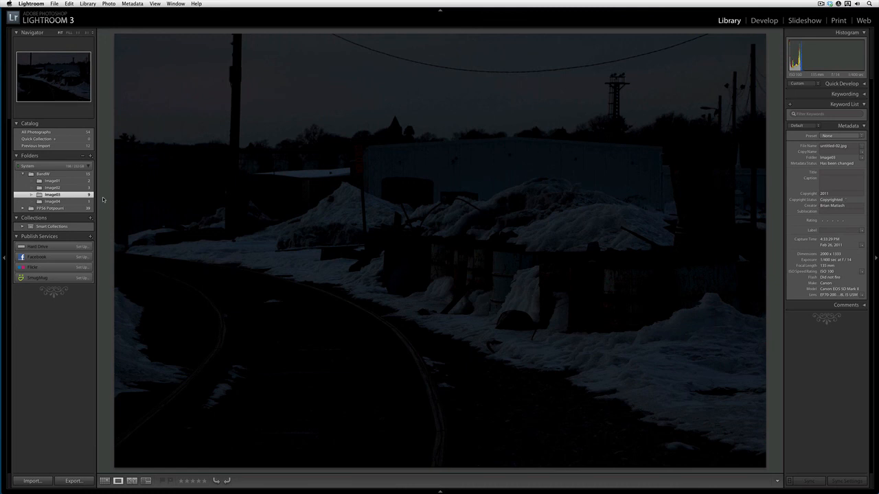
pyautogui.press('Right')
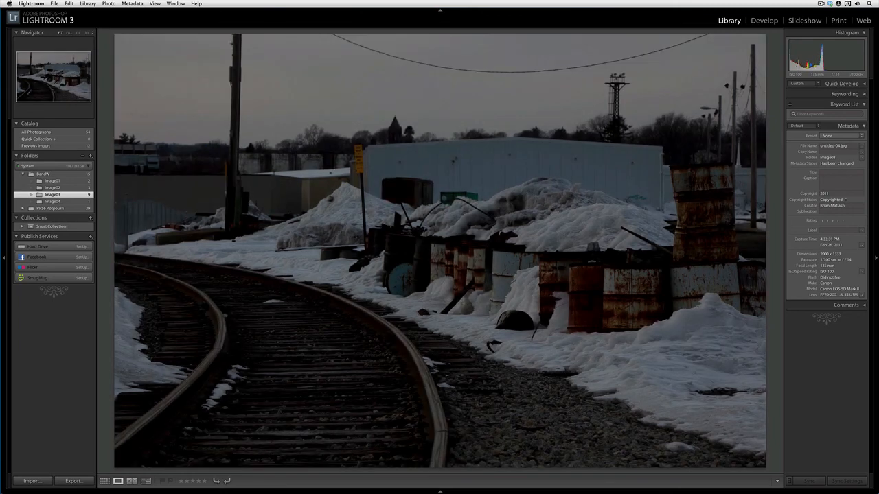
pyautogui.click(87, 181)
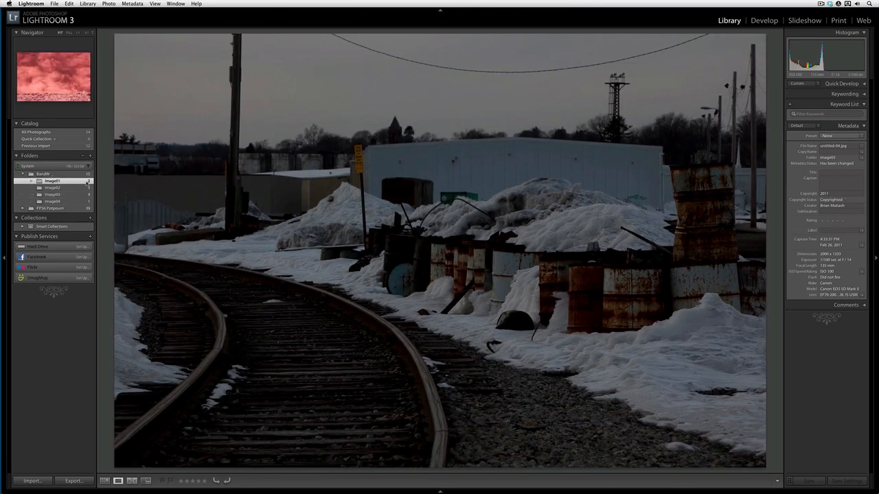
pyautogui.press('Right')
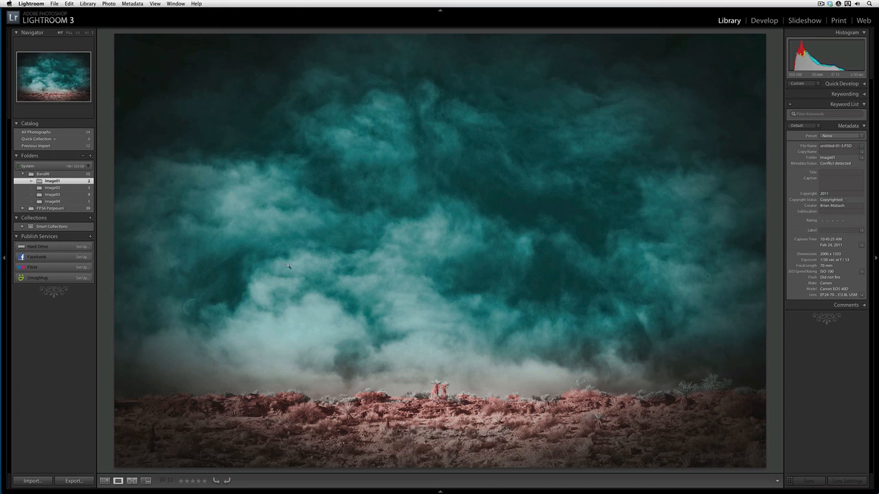
pyautogui.click(75, 189)
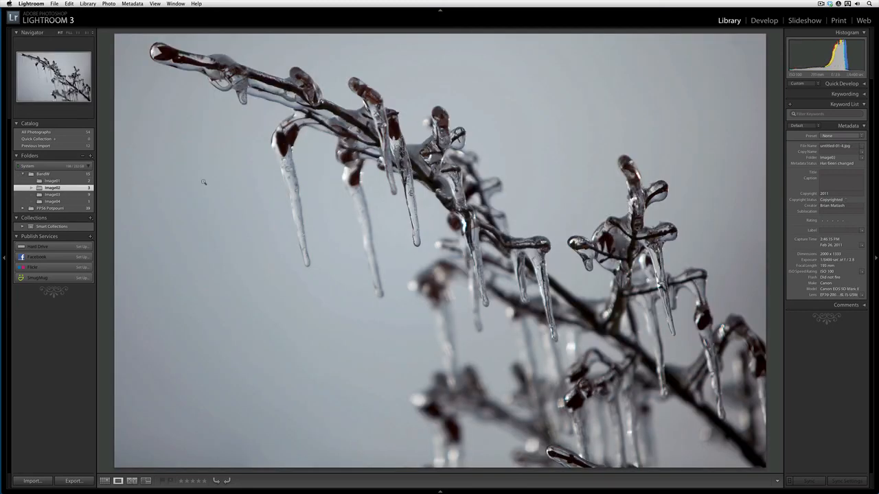
pyautogui.press('Right')
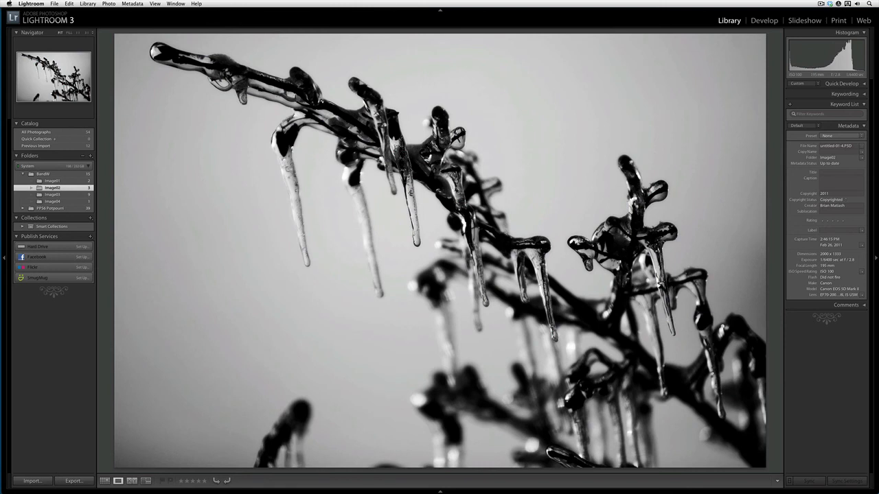
pyautogui.press('Right')
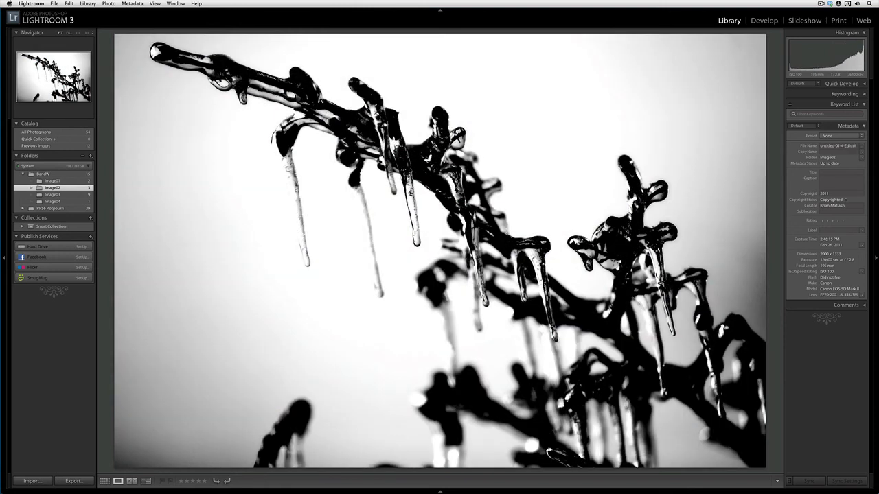
# Crop the 1/25-second railroad photo in the Image03 folder to about 1727 x 1183, trimming the overhead wire and side edges.
pyautogui.click(88, 195)
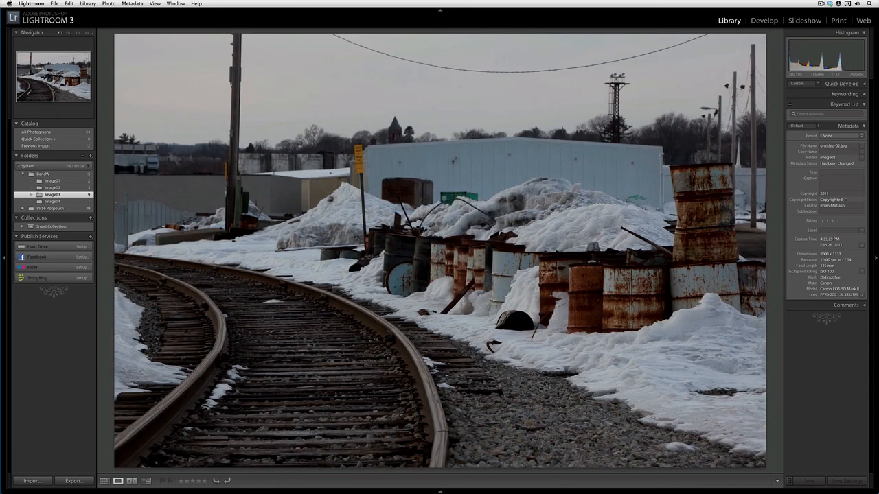
pyautogui.press('Right')
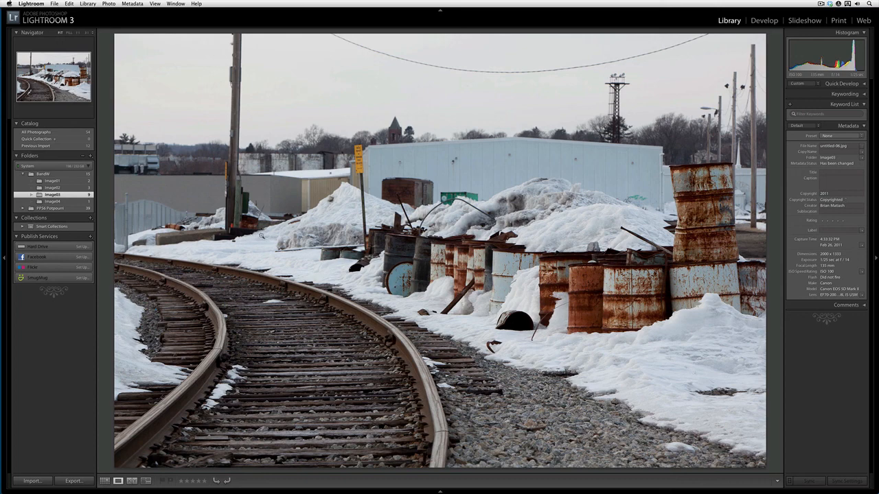
pyautogui.press('r')
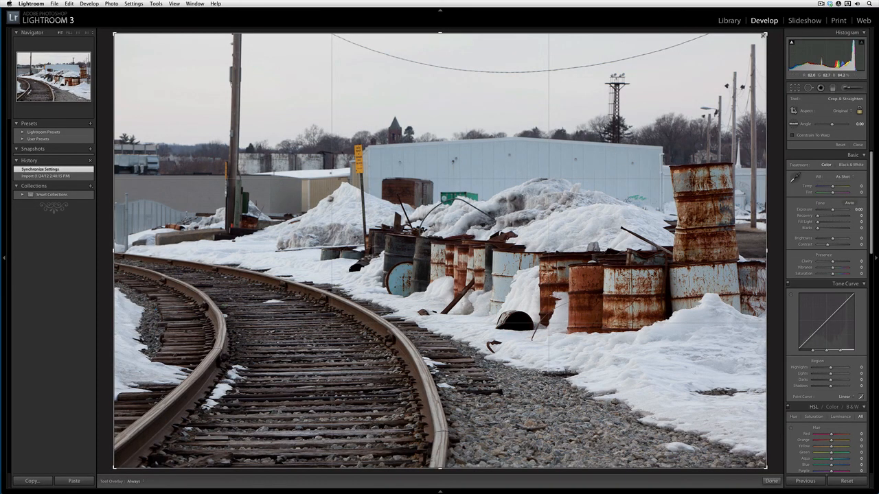
pyautogui.moveTo(765, 34); pyautogui.dragTo(737, 50)
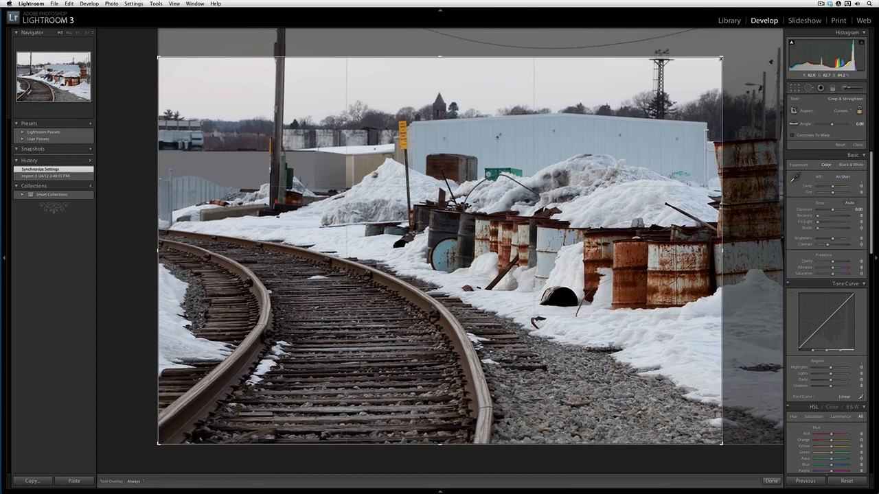
pyautogui.moveTo(659, 101); pyautogui.dragTo(623, 95)
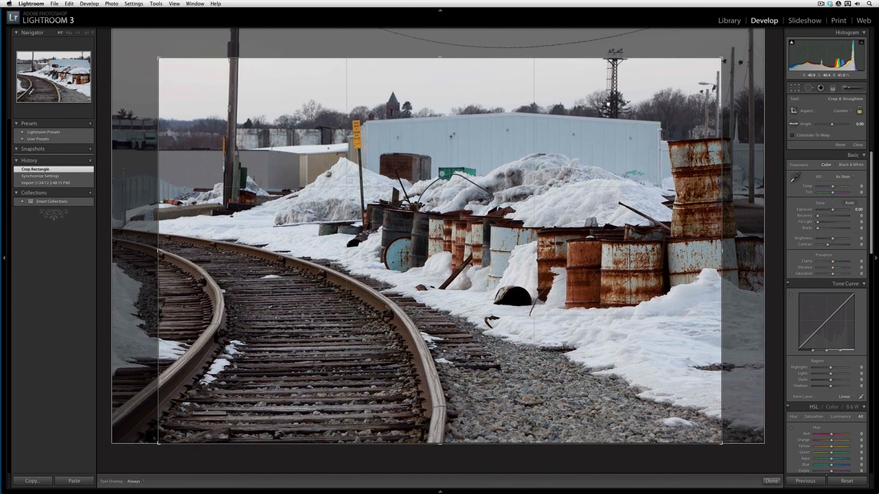
pyautogui.press('Return')
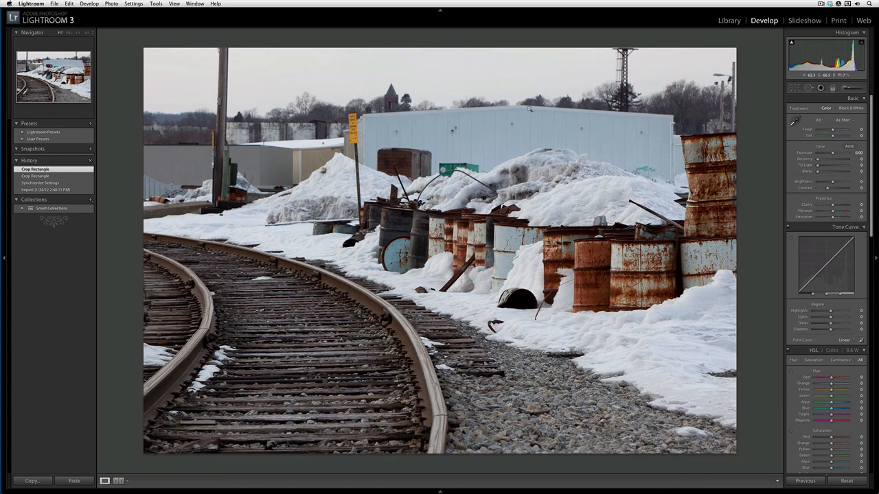
# Select every railroad exposure in the grid and synchronize only the Crop settings, leaving Spot Removal unchecked.
pyautogui.press('g')
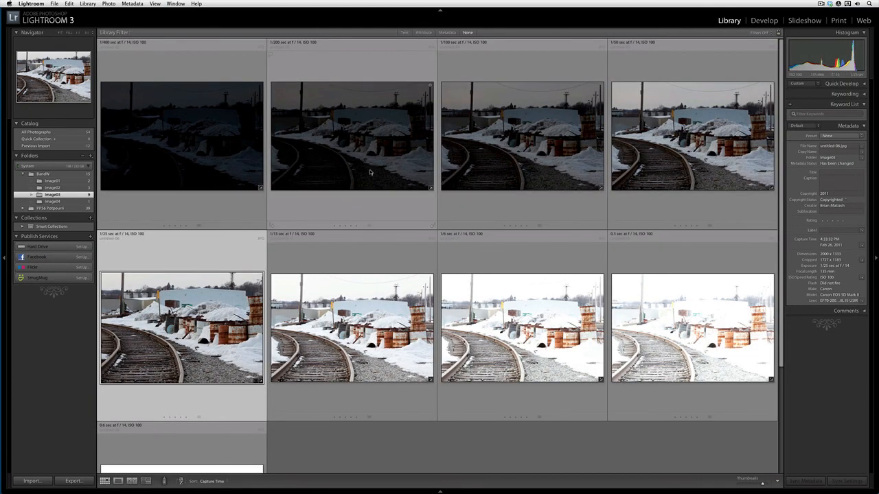
pyautogui.scroll(-3, 370, 172)
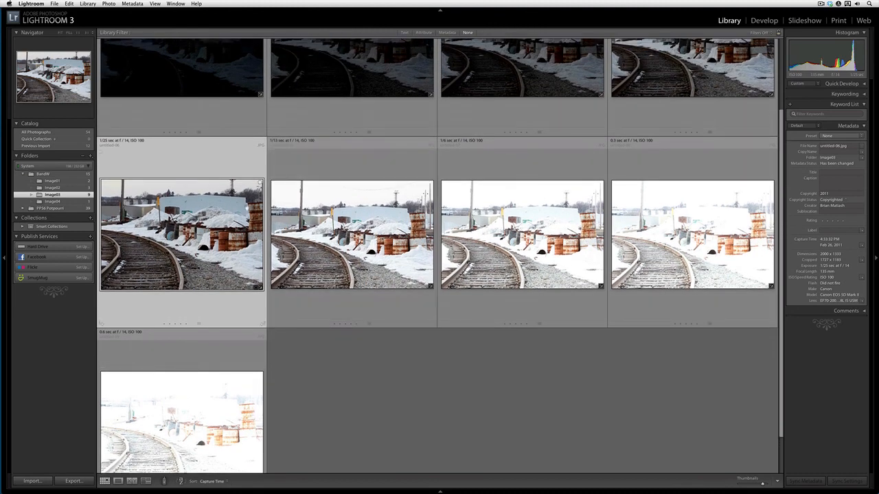
pyautogui.press('super+a')
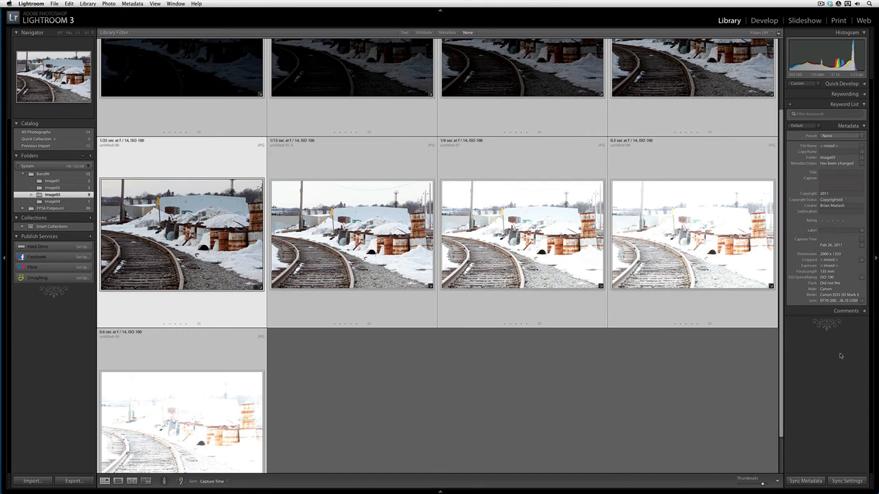
pyautogui.click(846, 481)
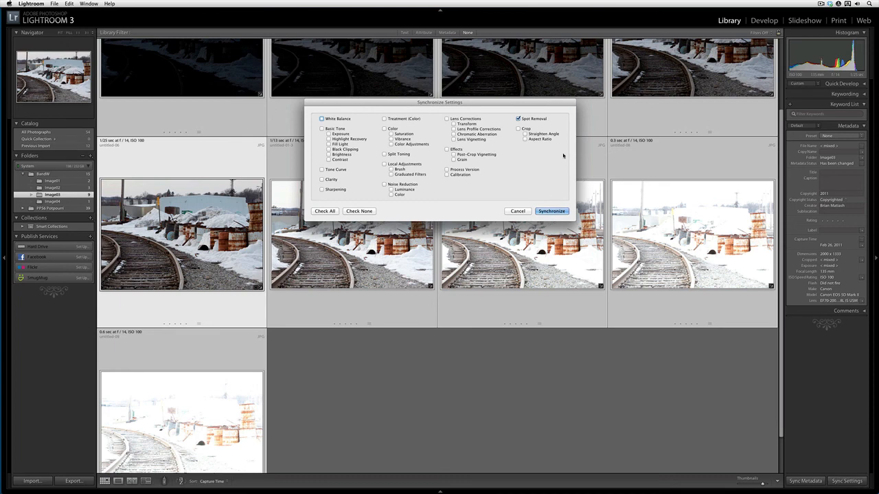
pyautogui.click(518, 119)
pyautogui.click(519, 129)
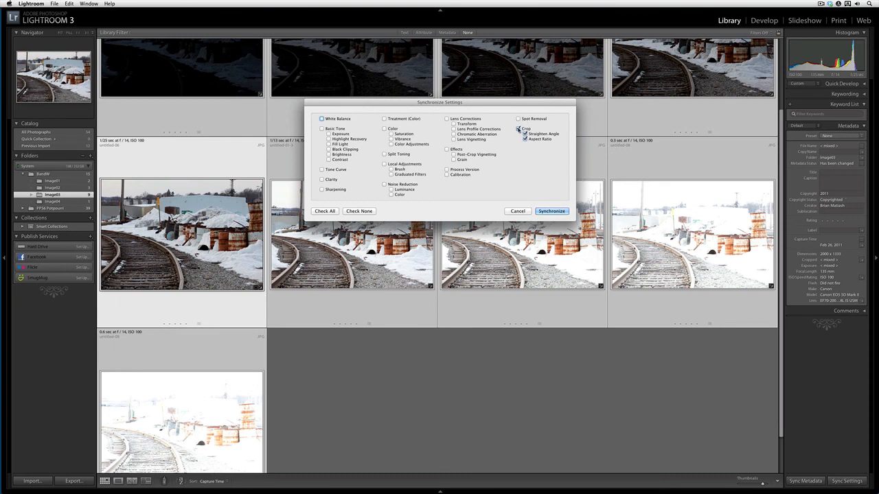
pyautogui.click(552, 211)
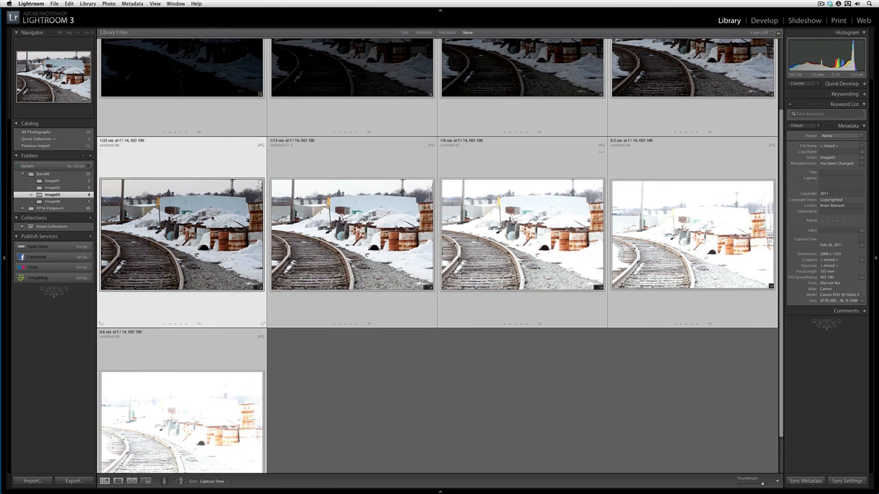
# Check the crop across the bracketed railroad exposures by viewing them one after another at full size, starting with the darkest.
pyautogui.scroll(3, 210, 175)
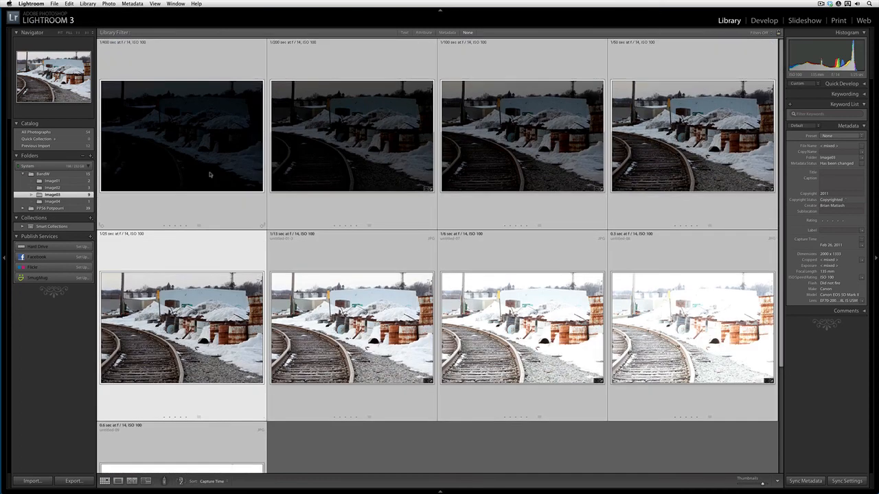
pyautogui.click(212, 169)
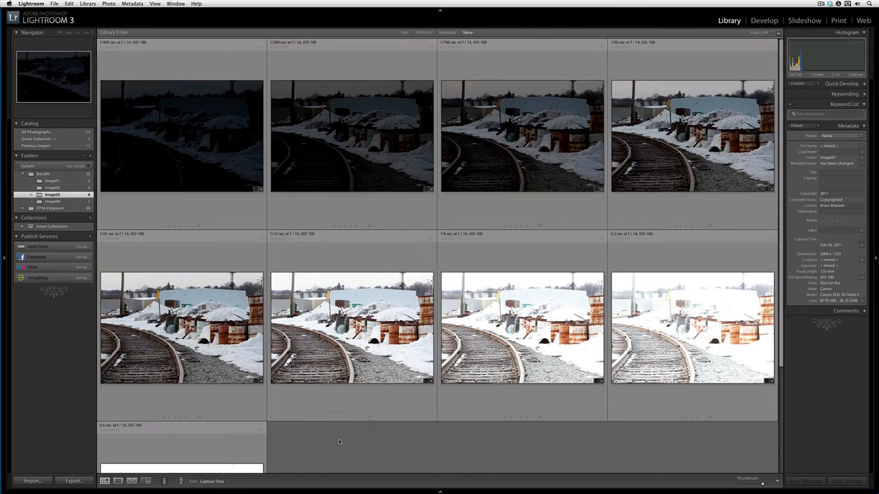
pyautogui.doubleClick(200, 164)
pyautogui.press('Right')
pyautogui.press('Right')
pyautogui.press('Right')
pyautogui.press('Right')
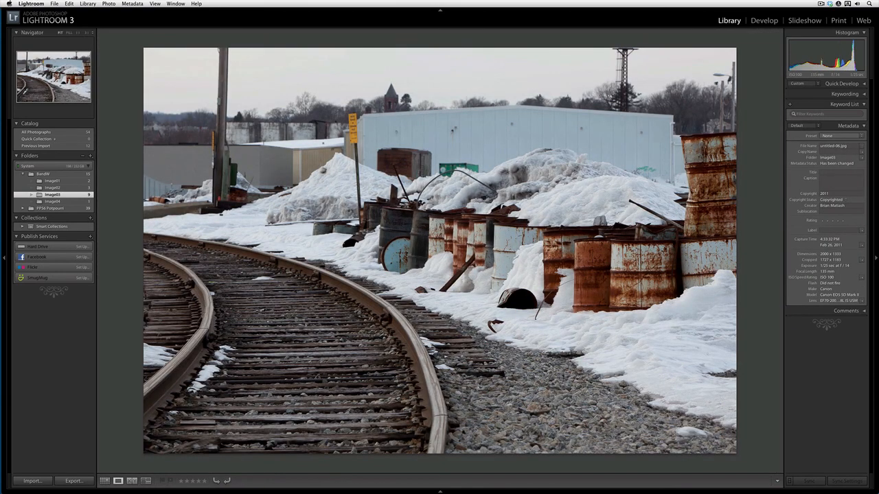
pyautogui.press('Right')
pyautogui.press('Right')
pyautogui.press('Left')
pyautogui.press('Left')
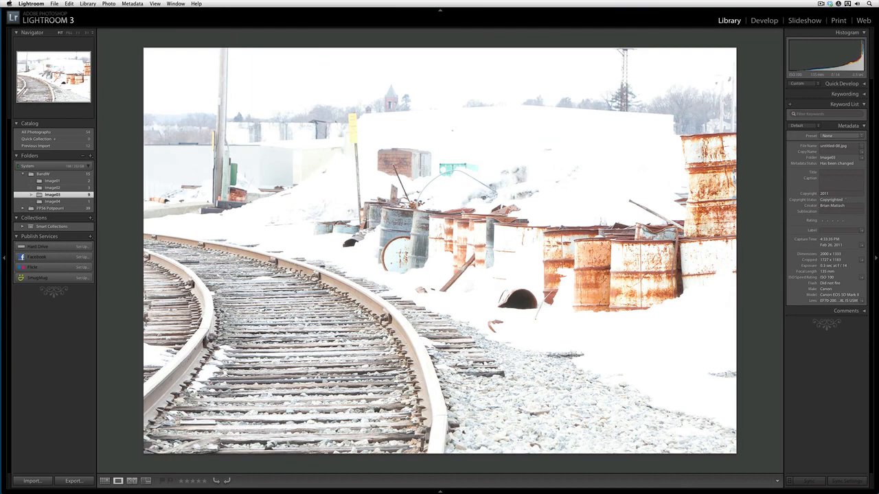
# Select all nine bracketed railroad exposures in the grid and open the Export to Photomatix Pro settings.
pyautogui.press('g')
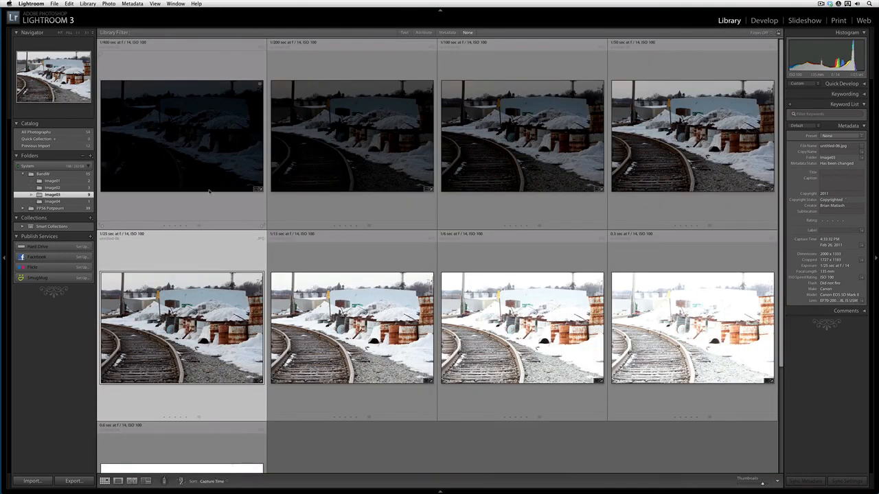
pyautogui.press('super+a')
pyautogui.click(54, 4)
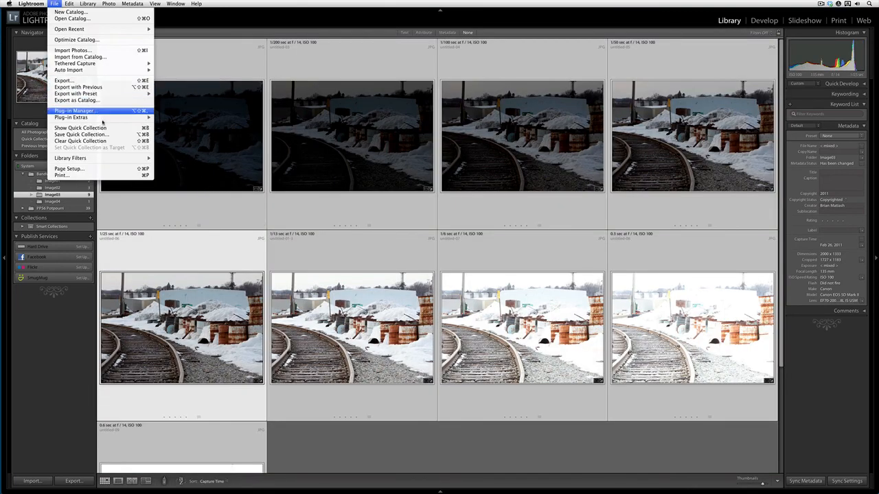
pyautogui.moveTo(108, 118)
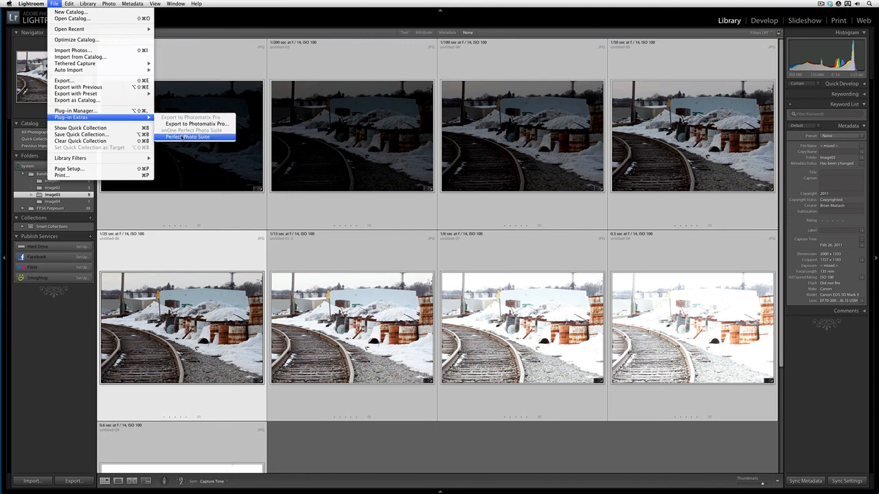
pyautogui.click(196, 123)
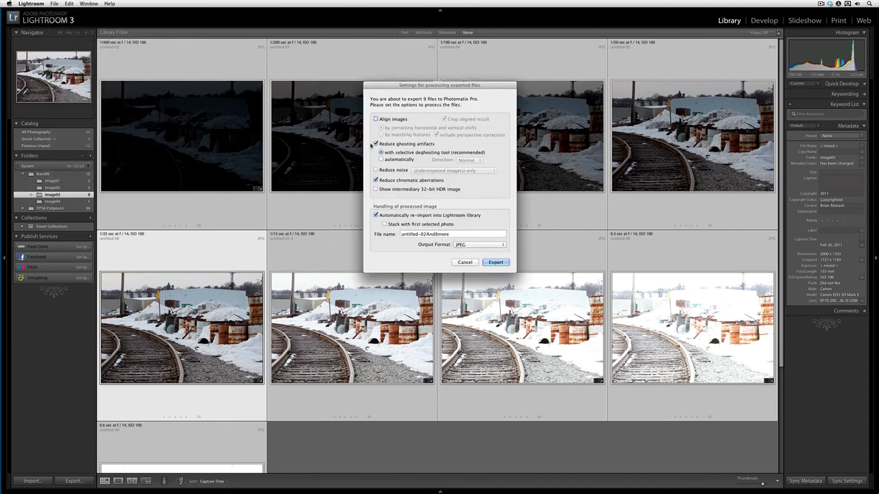
# Turn off Reduce ghosting artifacts, replace the ending of the output file name with -HDR, and export the exposures.
pyautogui.click(376, 144)
pyautogui.click(450, 234)
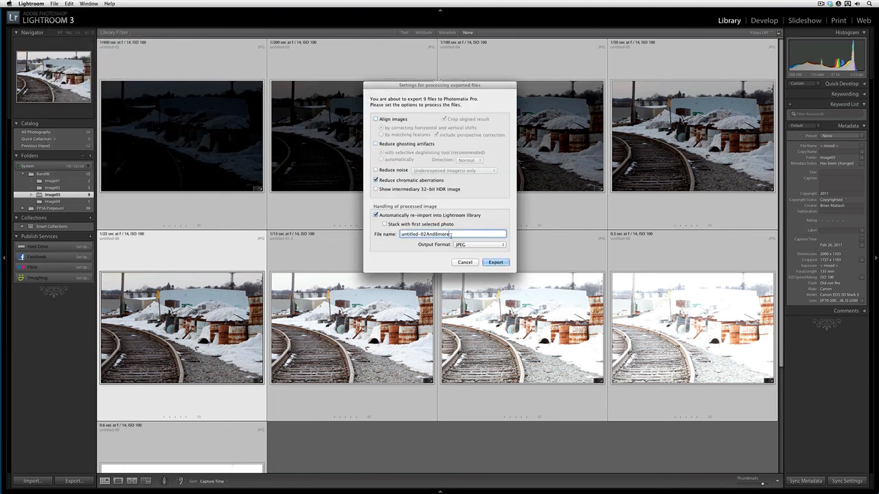
pyautogui.moveTo(451, 234); pyautogui.dragTo(426, 234)
pyautogui.write('-HDR')
pyautogui.press('Return')
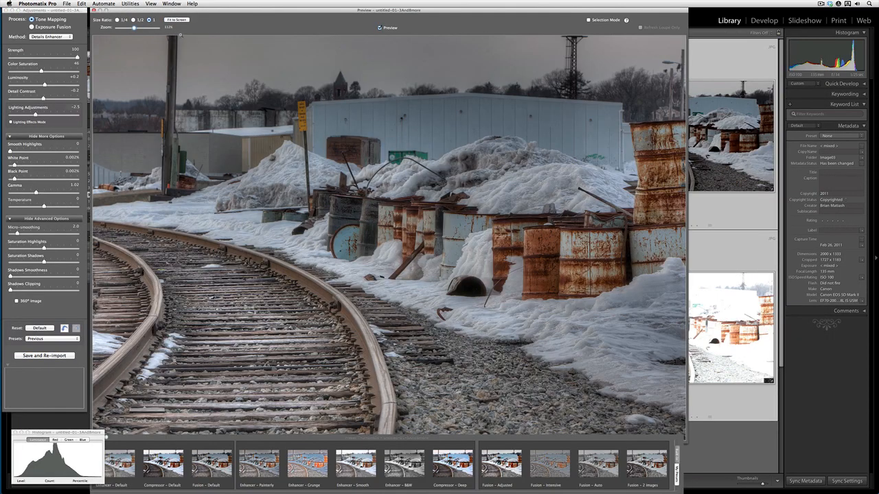
# Close the floating preset thumbnails strip and disable Show Preset Thumbnails panel in the Photomatix preferences.
pyautogui.moveTo(142, 439); pyautogui.dragTo(166, 440)
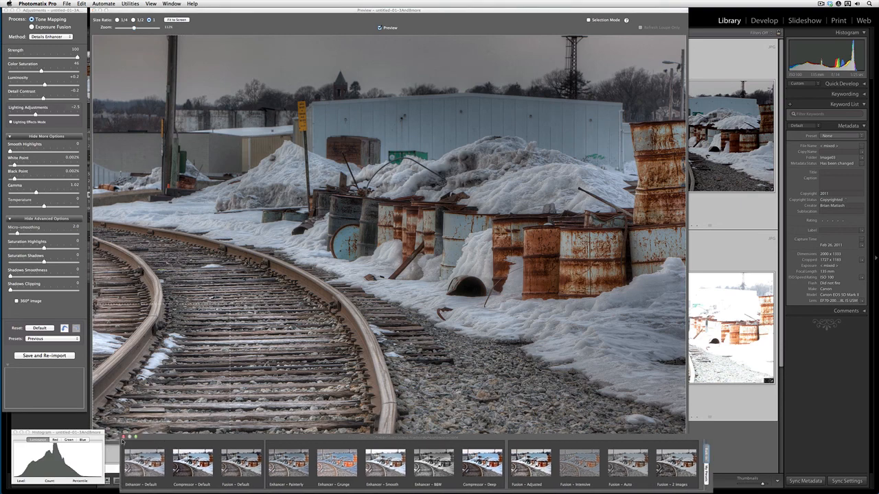
pyautogui.click(122, 437)
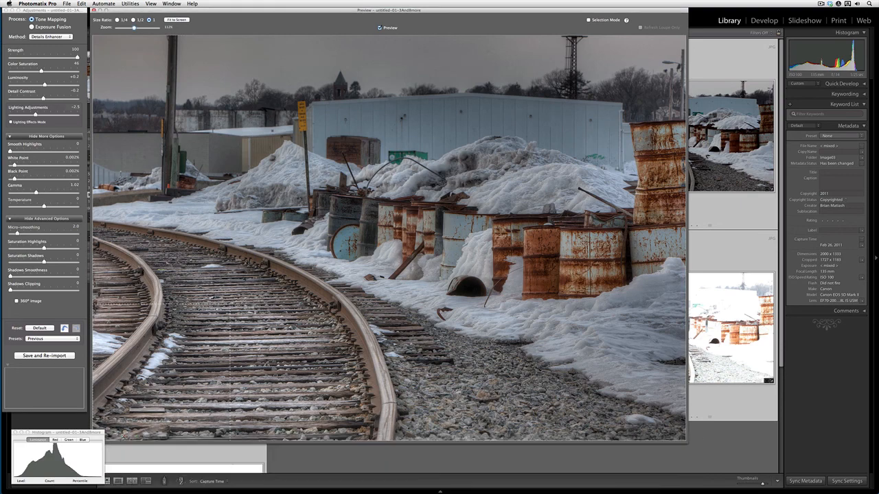
pyautogui.click(37, 3)
pyautogui.click(43, 23)
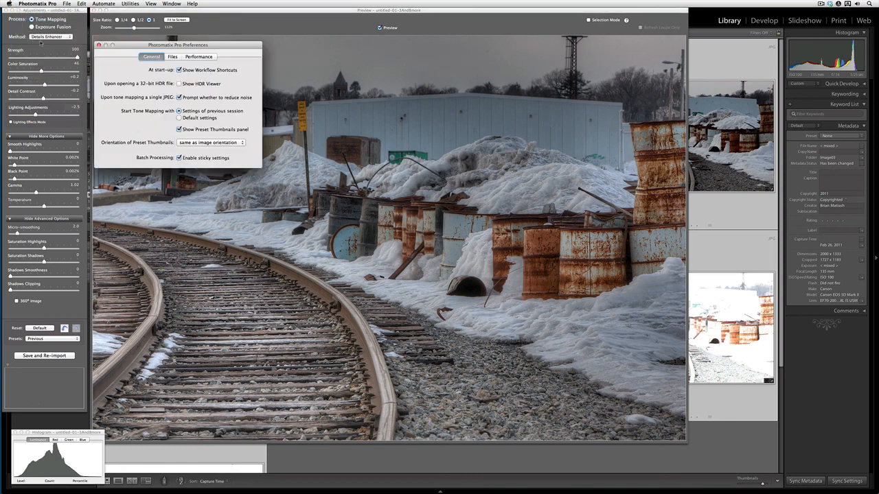
pyautogui.click(179, 129)
pyautogui.click(99, 46)
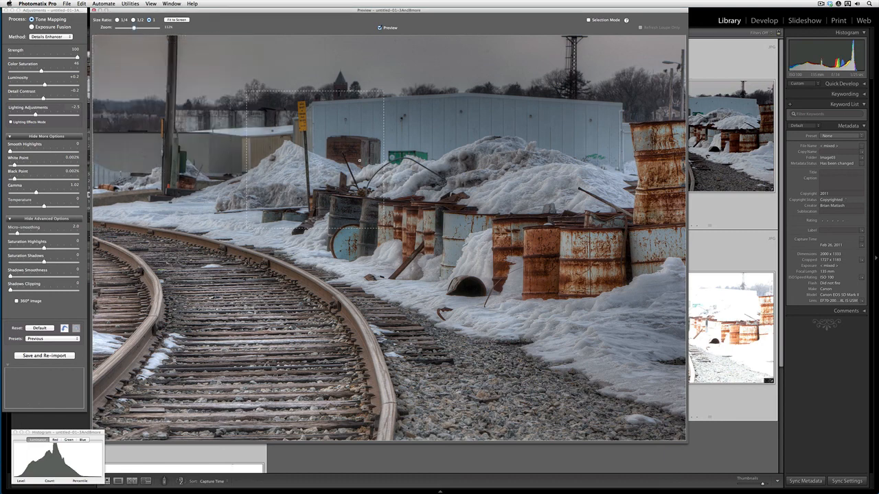
# Fit the HDR preview to the screen and move its window clear of the tone mapping adjustments.
pyautogui.click(171, 20)
pyautogui.moveTo(192, 4); pyautogui.dragTo(213, 22)
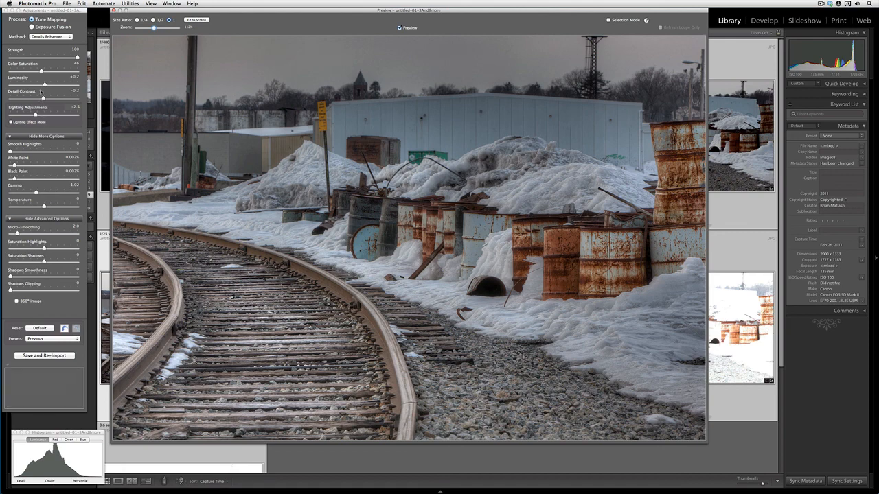
# Raise the luminosity to +1.0 and the white point to 0.012%, and save the tone-mapped image back into the catalog.
pyautogui.moveTo(45, 84); pyautogui.dragTo(47, 84)
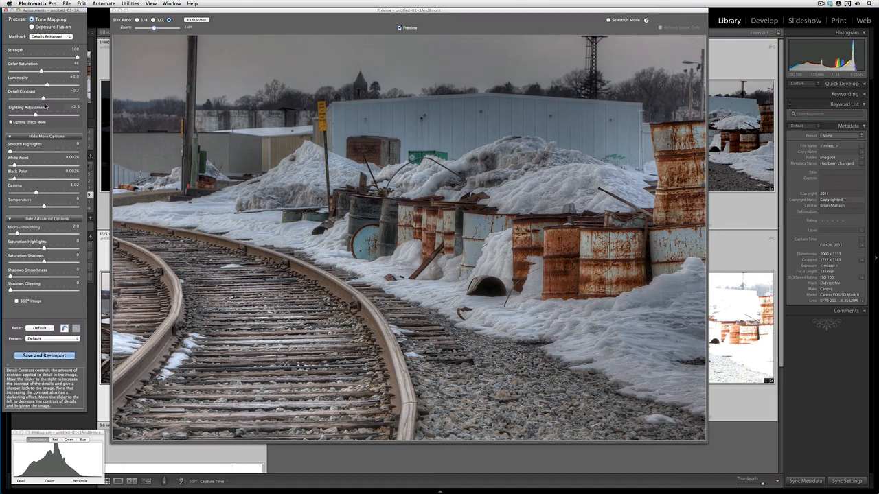
pyautogui.moveTo(14, 166); pyautogui.dragTo(19, 167)
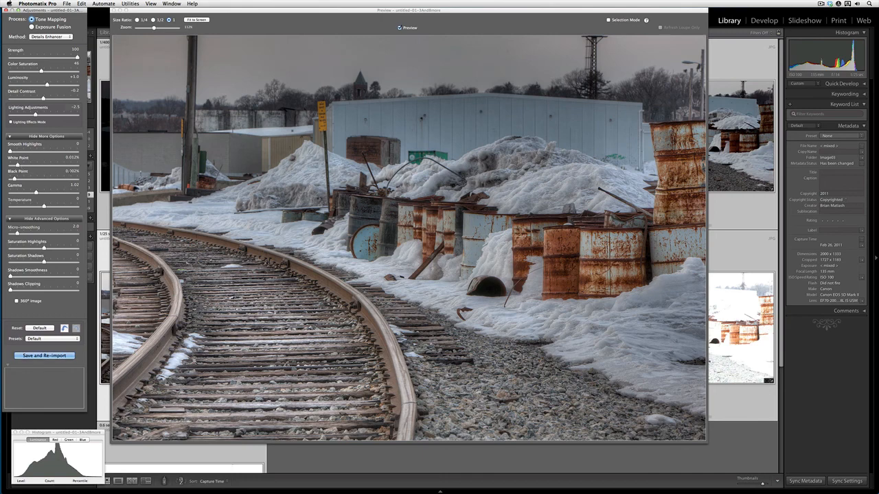
pyautogui.click(41, 356)
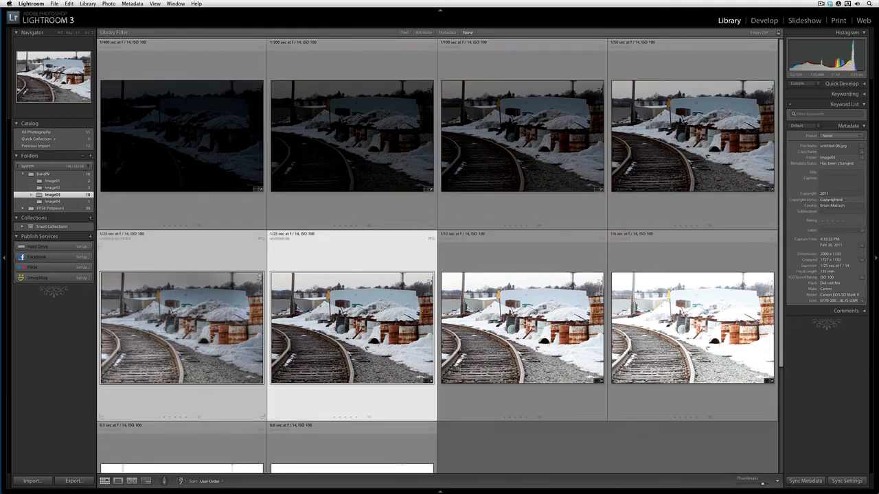
# Compare the re-imported HDR image side by side with the original 1/25 sec exposure.
pyautogui.keyDown('super'); pyautogui.click(212, 338); pyautogui.keyUp('super')
pyautogui.press('c')
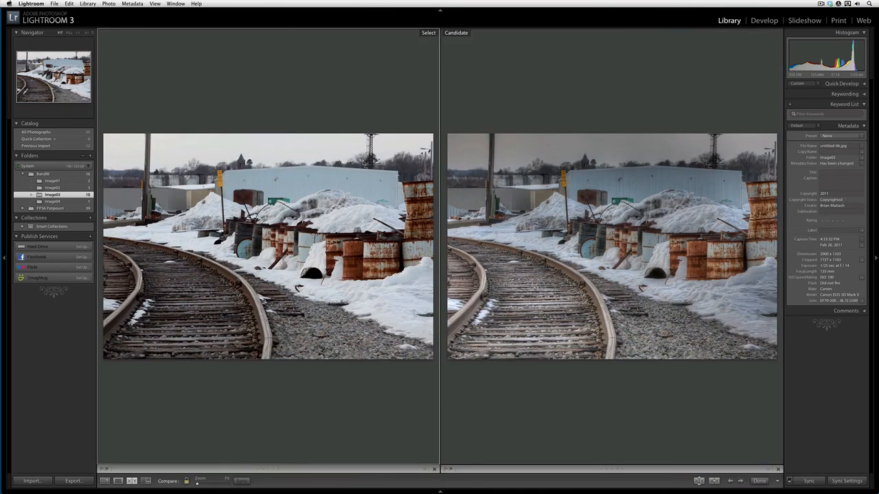
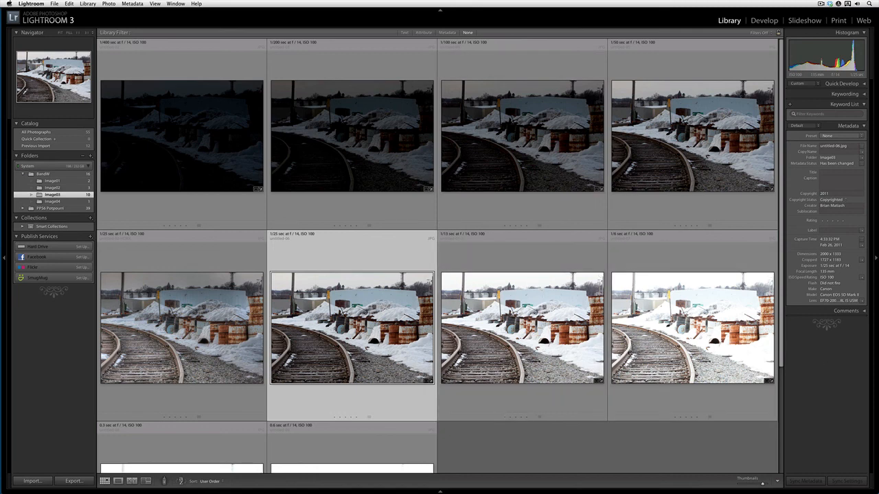
pyautogui.press('super+Tab')
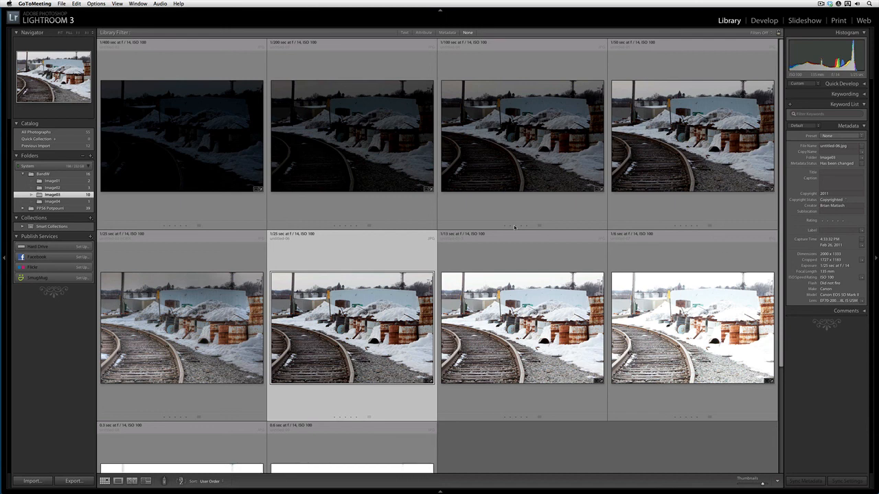
pyautogui.press('super+Tab')
# Open the re-imported HDR image in Perfect Photo Suite and switch to Perfect Effects with the effect thumbnails collapsed.
pyautogui.doubleClick(227, 327)
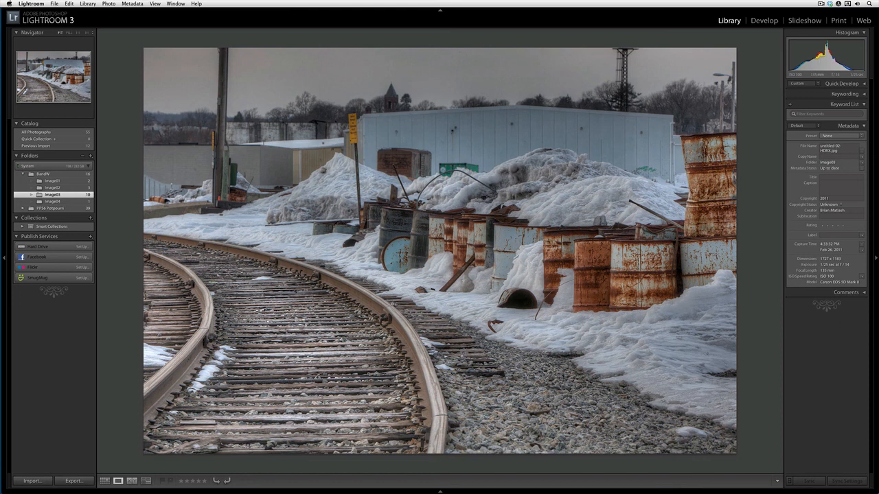
pyautogui.click(54, 4)
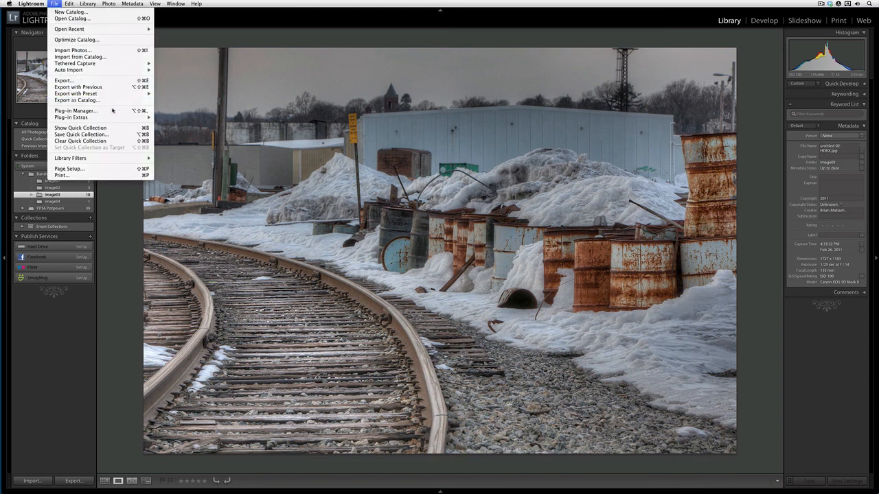
pyautogui.moveTo(113, 118)
pyautogui.click(186, 137)
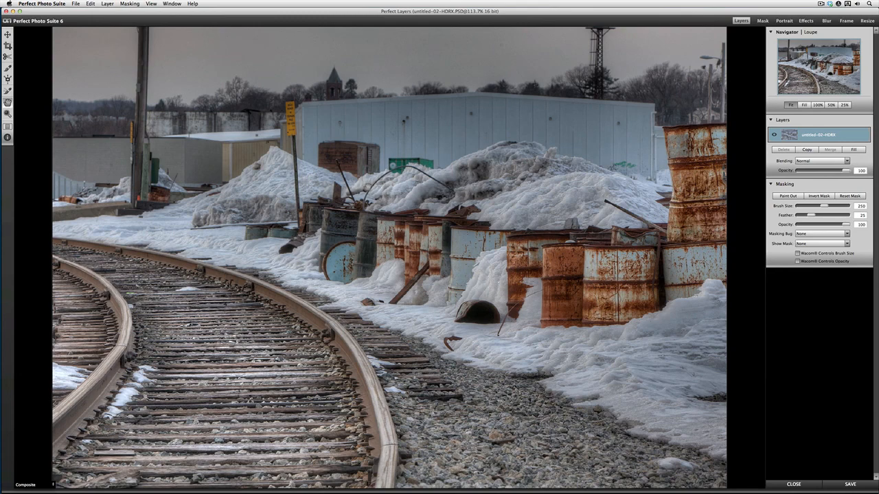
pyautogui.click(805, 21)
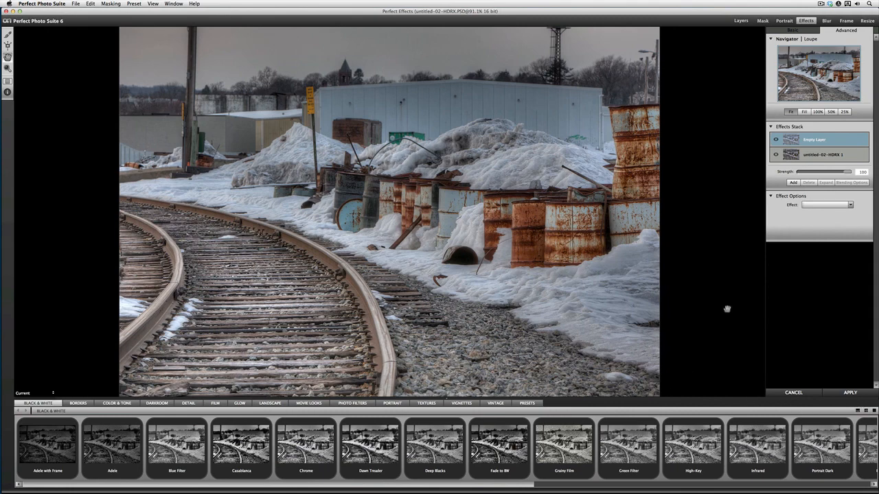
pyautogui.click(875, 411)
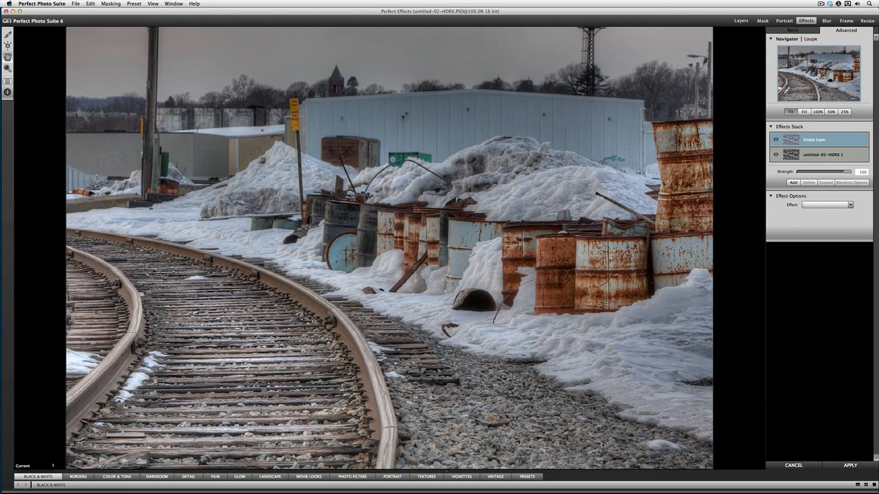
# Apply the Black and White effect to the railroad photo with contrast 76 and color filter 269.
pyautogui.click(823, 205)
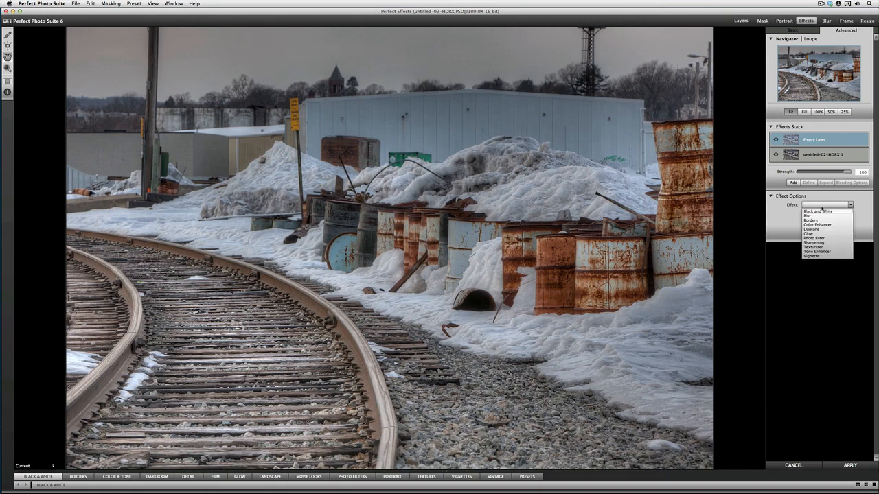
pyautogui.click(812, 212)
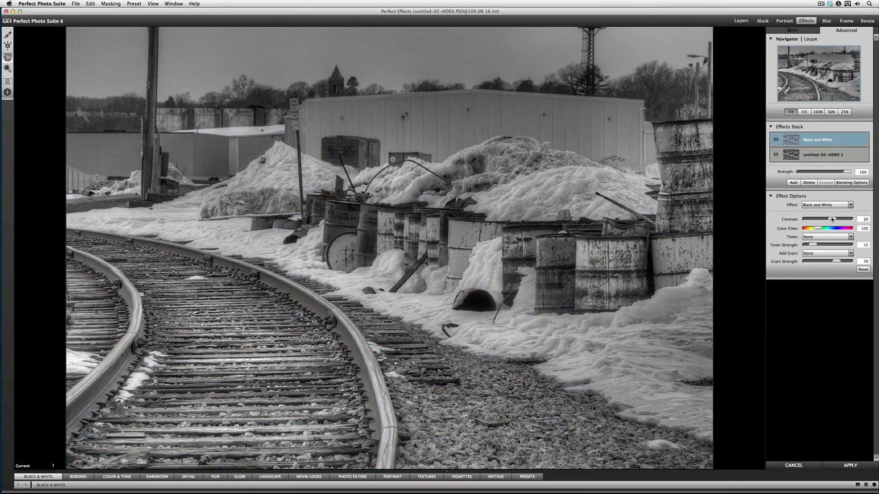
pyautogui.moveTo(832, 219); pyautogui.dragTo(836, 224)
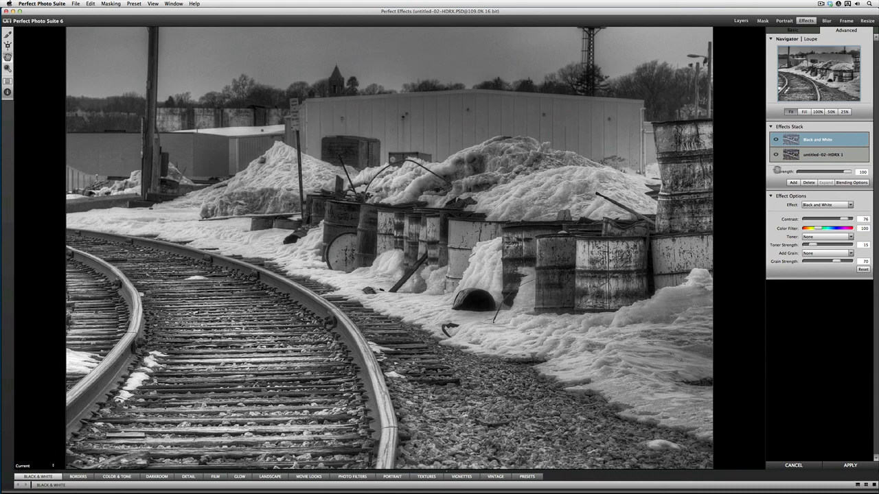
pyautogui.click(817, 229)
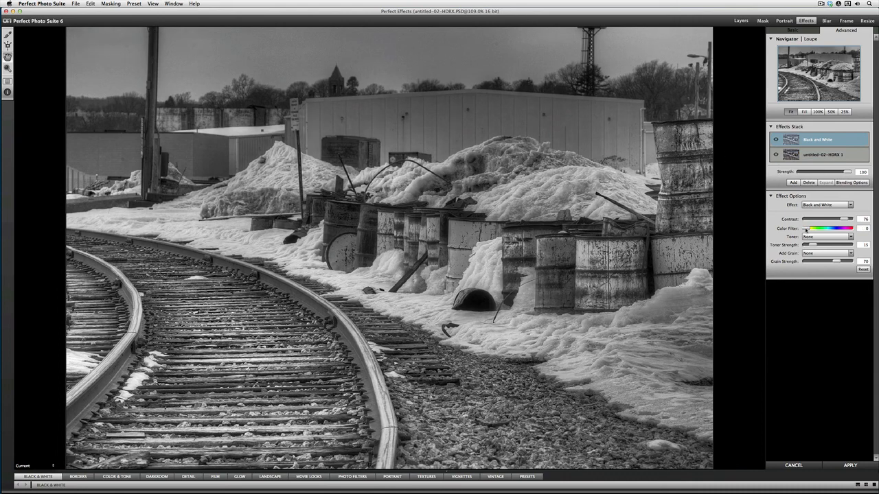
pyautogui.moveTo(806, 230); pyautogui.dragTo(815, 231)
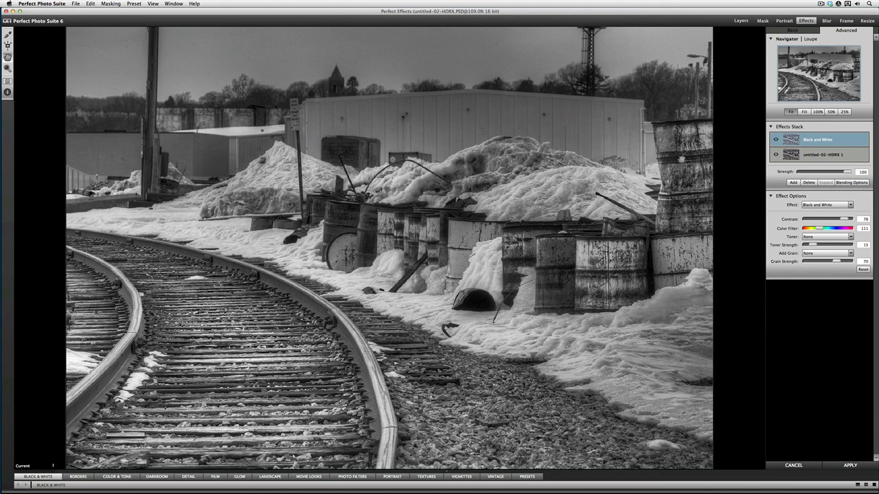
pyautogui.moveTo(813, 231); pyautogui.dragTo(839, 230)
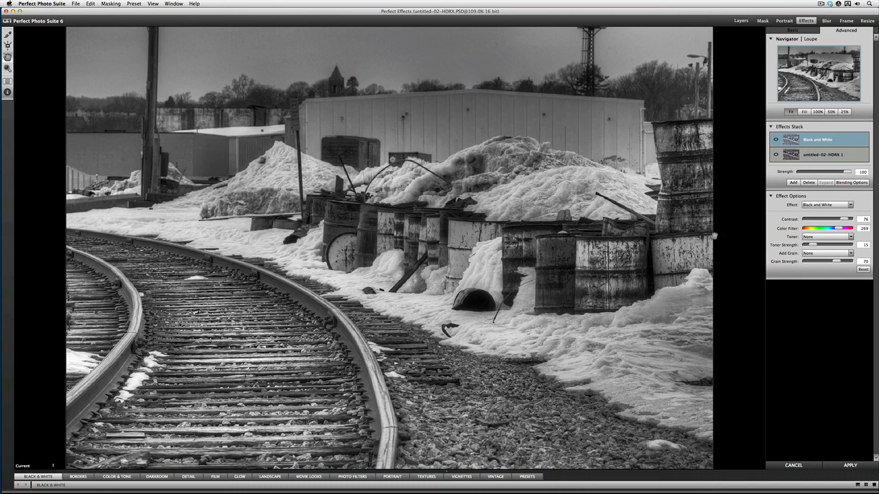
# Give the Black and White effect a custom toner, raising the color to full brightness, and adjust the toner strength.
pyautogui.click(815, 236)
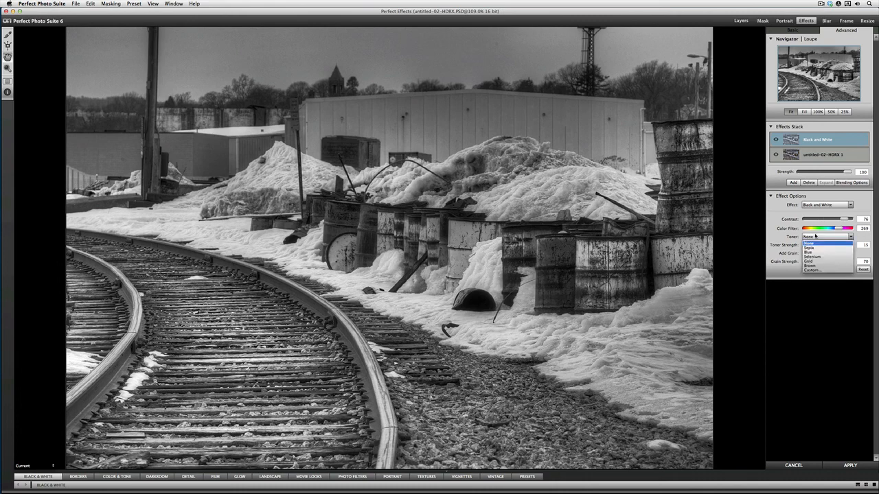
pyautogui.click(803, 274)
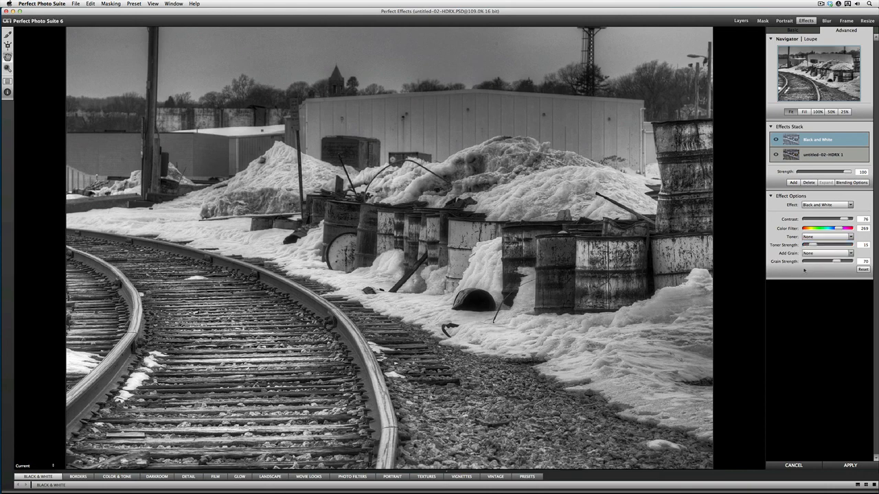
pyautogui.click(810, 237)
pyautogui.click(806, 271)
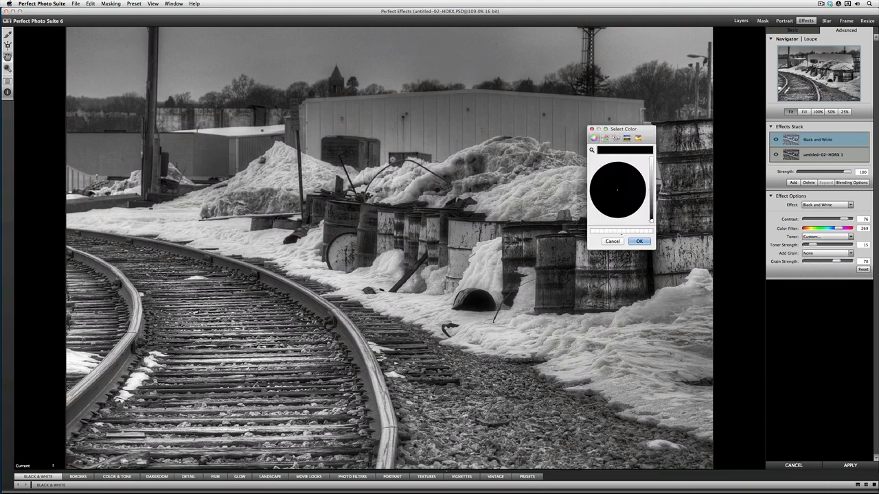
pyautogui.moveTo(651, 221); pyautogui.dragTo(646, 157)
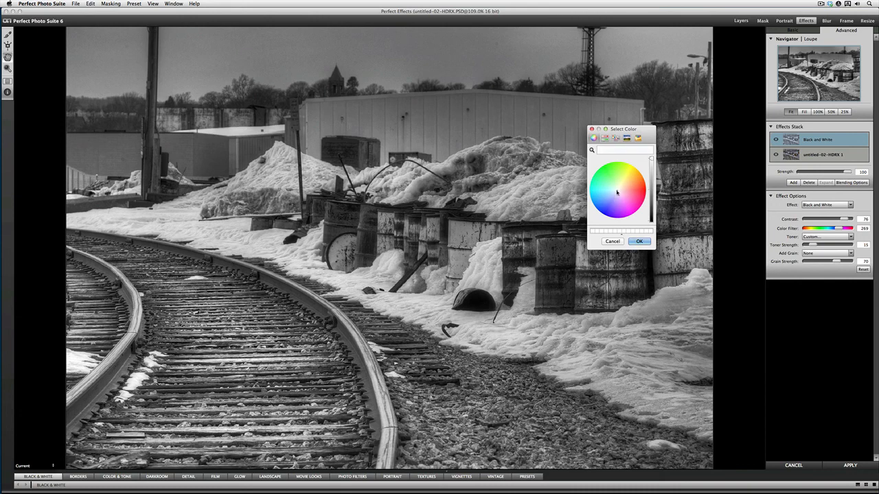
pyautogui.click(636, 242)
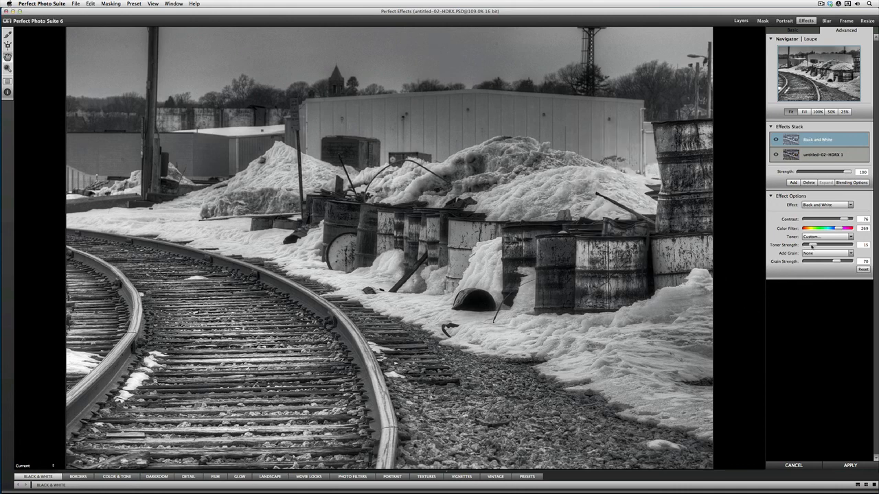
pyautogui.moveTo(814, 246); pyautogui.dragTo(813, 247)
# Add a Tone Enhancer layer with local contrast 31 and clarity 13, and reduce the layer's strength to 35.
pyautogui.click(790, 183)
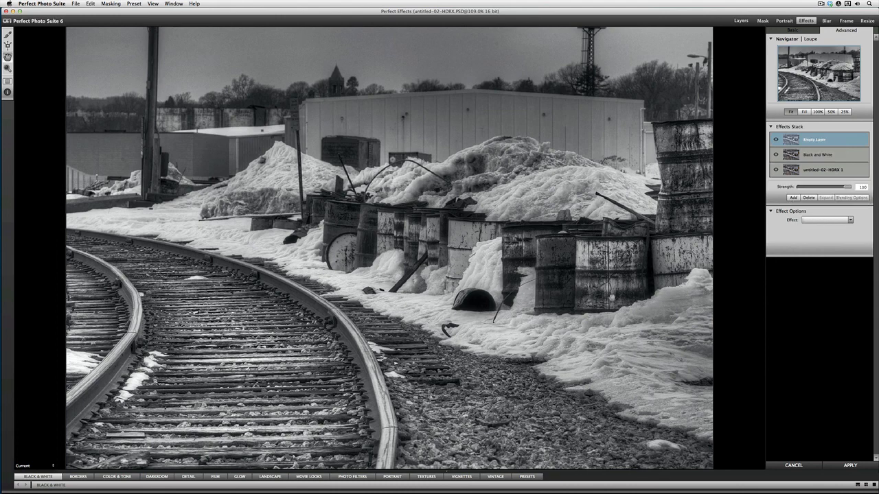
pyautogui.click(845, 222)
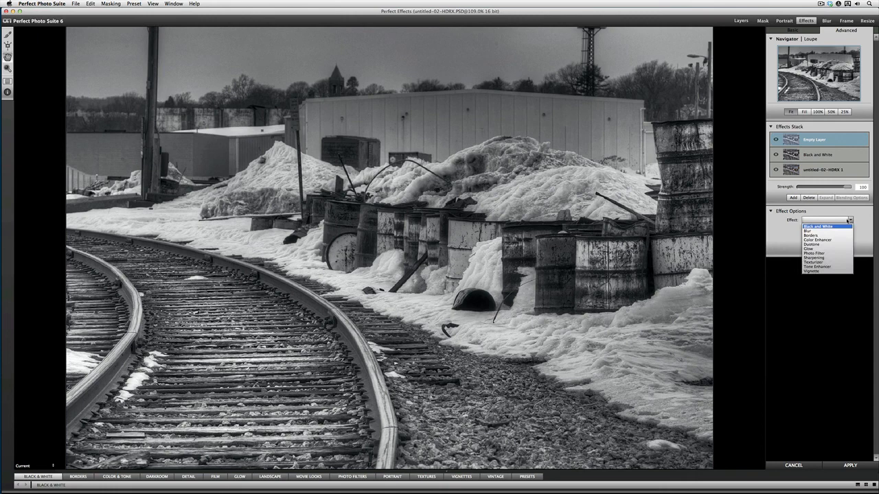
pyautogui.click(817, 267)
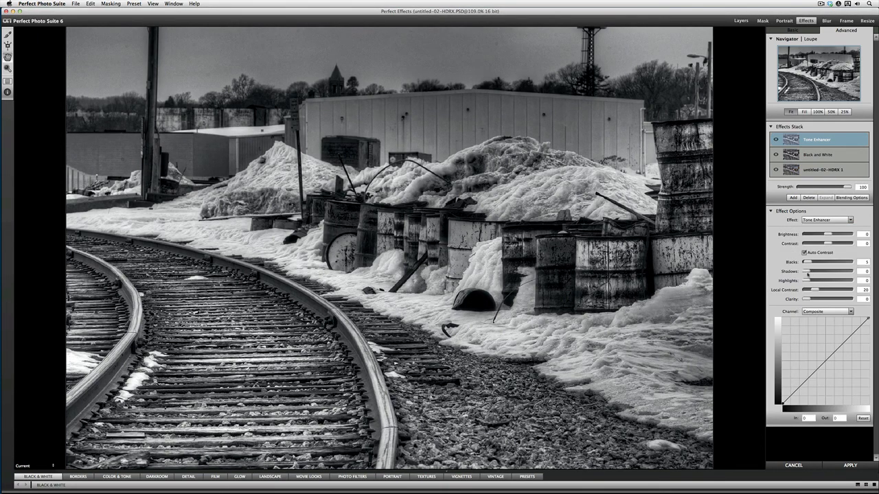
pyautogui.moveTo(815, 291); pyautogui.dragTo(815, 304)
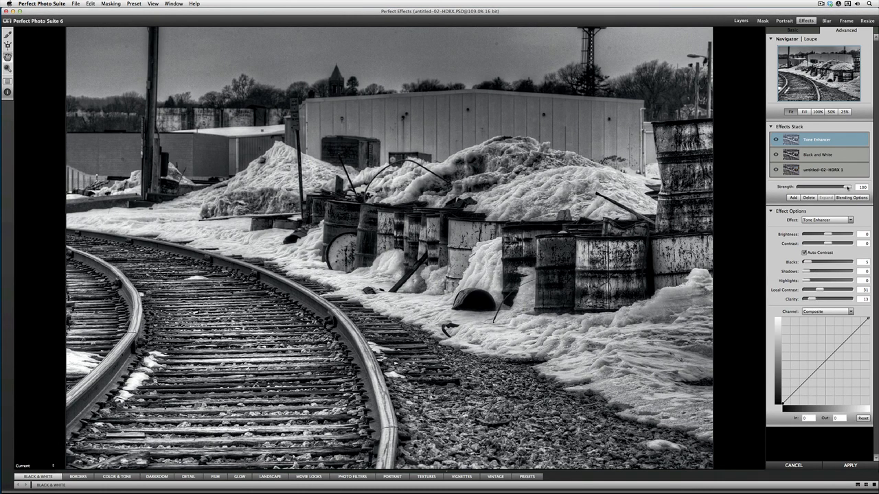
pyautogui.moveTo(849, 187); pyautogui.dragTo(811, 188)
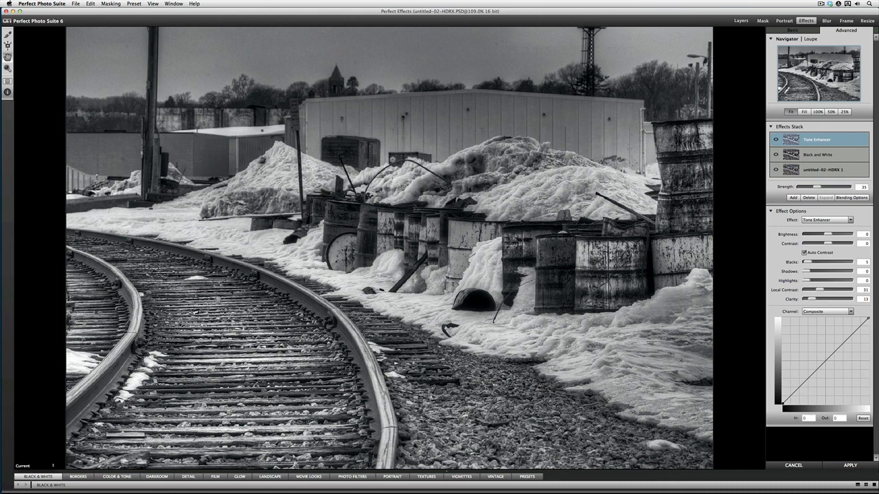
# Take the black-and-white photo into FocalPoint for blurring and reset all of its settings.
pyautogui.click(7, 34)
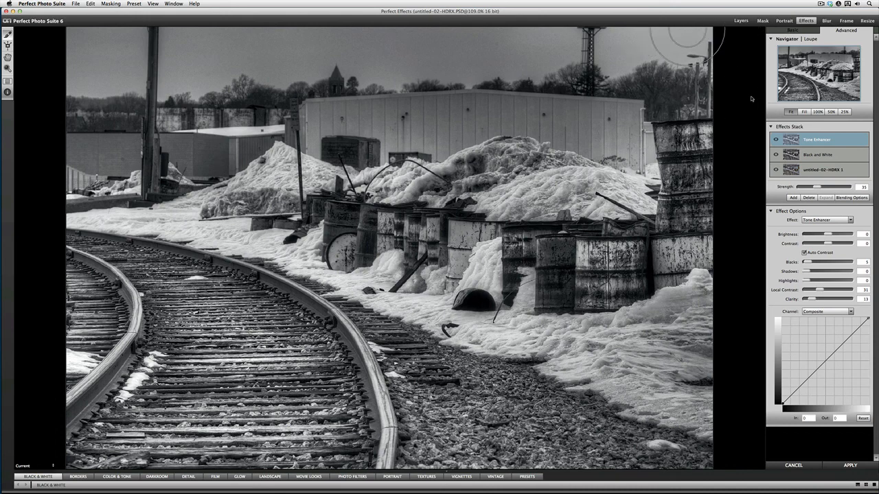
pyautogui.click(826, 21)
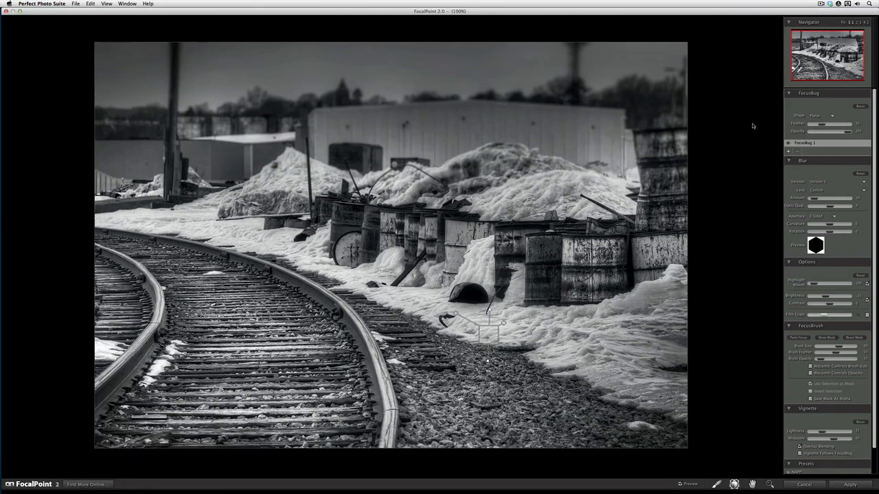
pyautogui.click(90, 3)
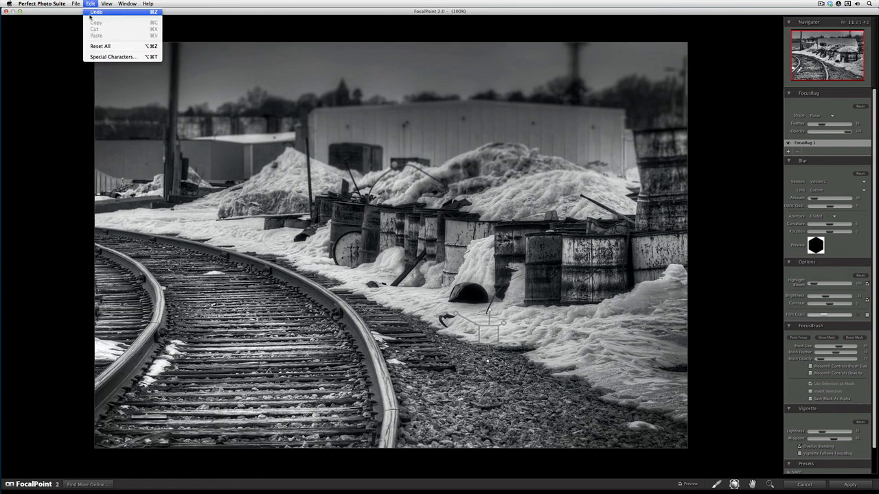
pyautogui.click(113, 48)
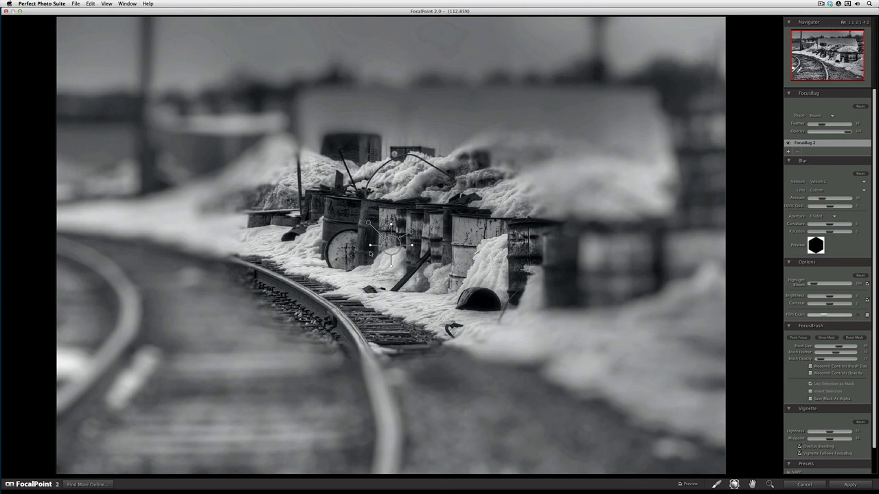
# Move the FocusBug to the snow in front of the barrels, set its shape to Planar, and rotate the focus plane to horizontal.
pyautogui.moveTo(389, 247)
pyautogui.mouseDown()
pyautogui.moveTo(489, 234)
pyautogui.moveTo(538, 262)
pyautogui.moveTo(489, 302)
pyautogui.moveTo(388, 328)
pyautogui.moveTo(368, 330)
pyautogui.moveTo(296, 298)
pyautogui.moveTo(392, 264)
pyautogui.mouseUp()
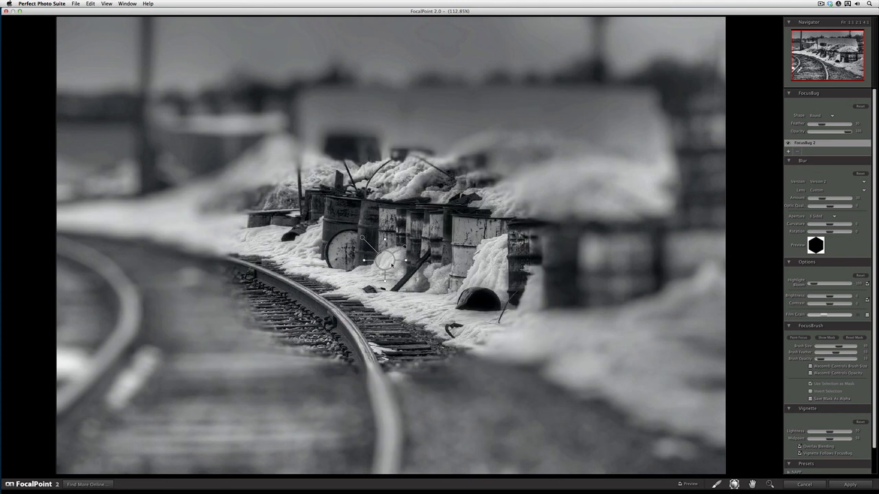
pyautogui.click(817, 115)
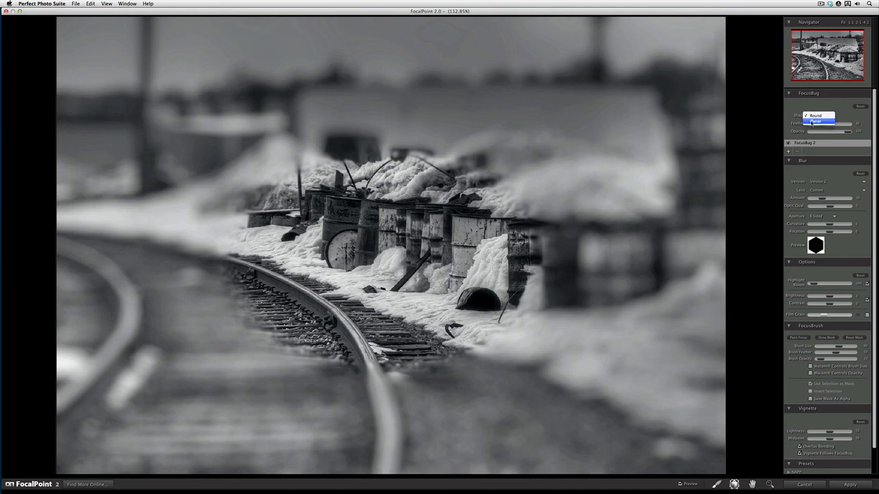
pyautogui.click(815, 122)
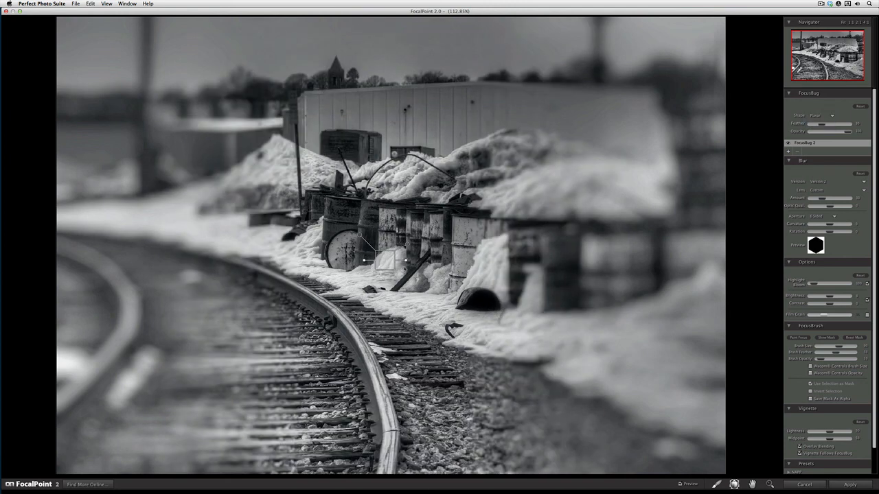
pyautogui.moveTo(373, 279); pyautogui.dragTo(390, 275)
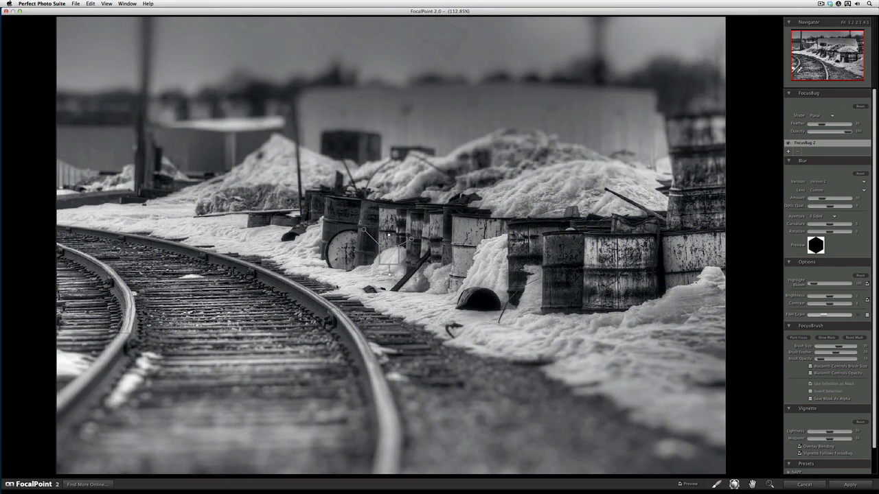
# Lower the blur amount to a subtle level and fine-tune the FocusBug on the snow in front of the barrels.
pyautogui.moveTo(391, 261); pyautogui.dragTo(389, 260)
pyautogui.moveTo(824, 201); pyautogui.dragTo(813, 200)
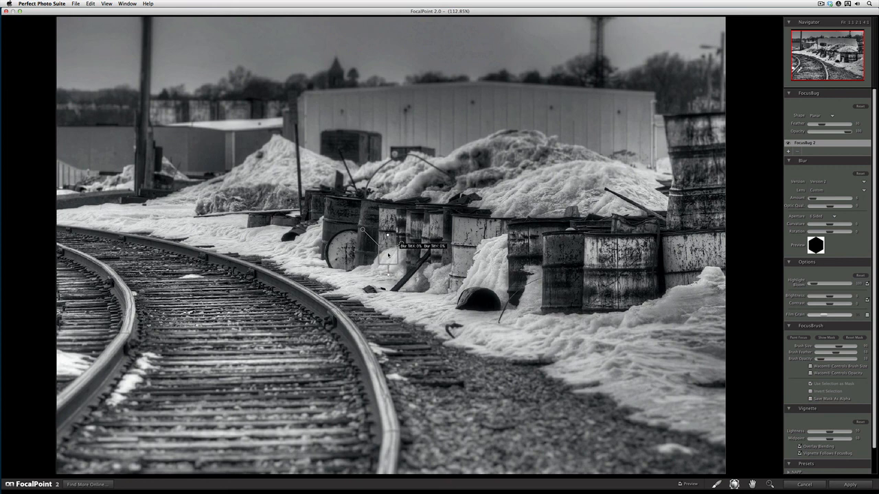
pyautogui.moveTo(388, 256); pyautogui.dragTo(390, 268)
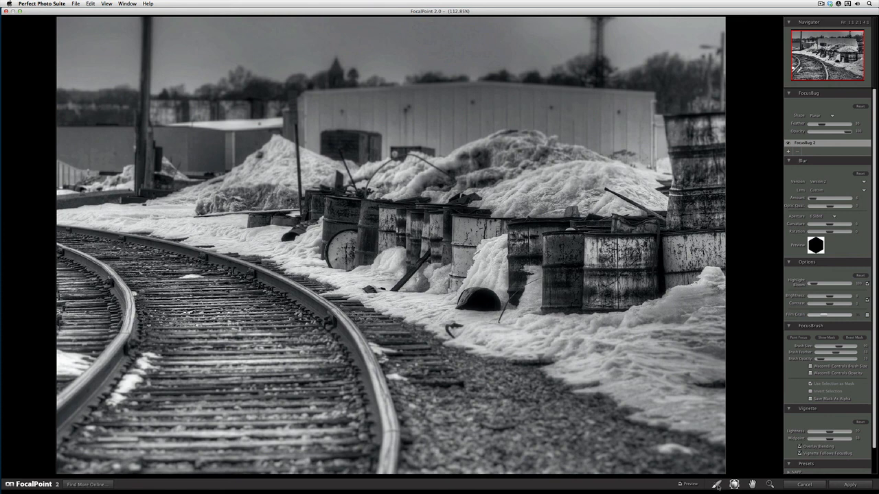
# Ready the FocusBrush at nearly full opacity for painting focus around the snow pile and the stacked barrels.
pyautogui.click(716, 485)
pyautogui.moveTo(822, 359); pyautogui.dragTo(854, 359)
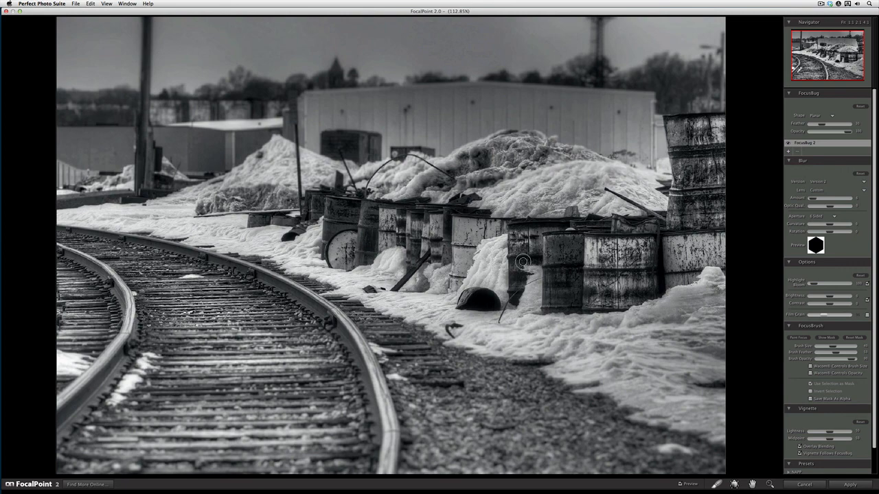
pyautogui.press('super+plus')
pyautogui.press('super+plus')
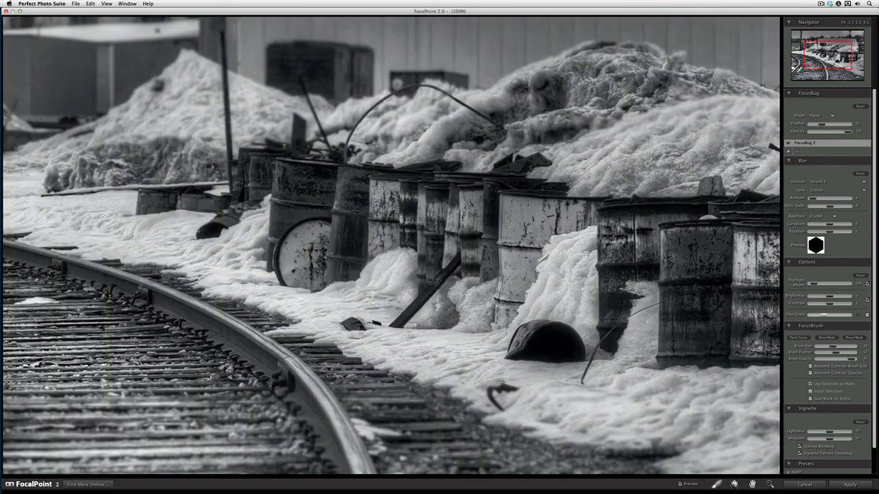
pyautogui.press('space')
pyautogui.moveTo(740, 115); pyautogui.dragTo(481, 265)
pyautogui.moveTo(714, 189); pyautogui.dragTo(478, 258)
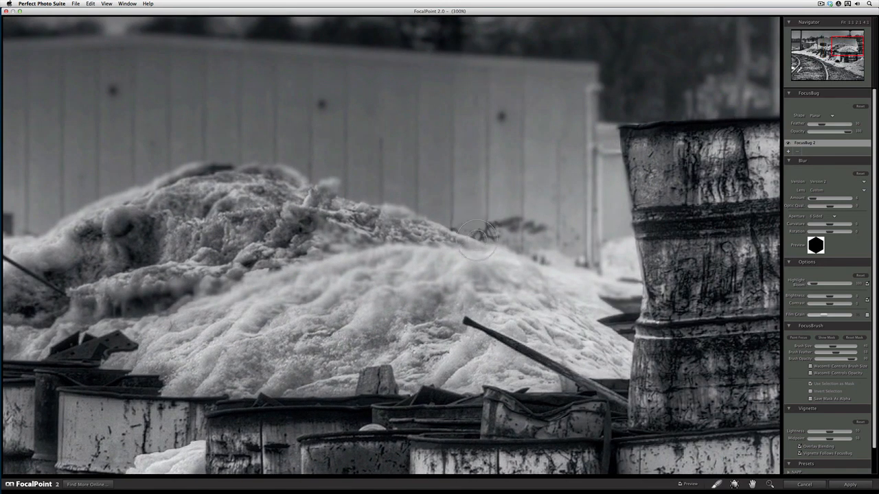
# Alternate the FocusBrush between painting blur and painting focus, and adjust the brush size.
pyautogui.click(799, 340)
pyautogui.press('super+0')
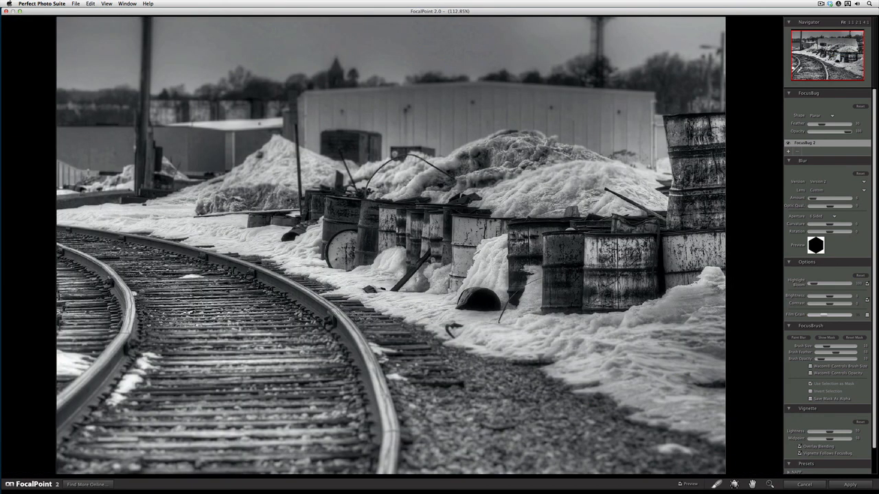
pyautogui.click(798, 338)
pyautogui.press(']')
pyautogui.press(']')
pyautogui.click(798, 338)
pyautogui.press('[')
pyautogui.press('[')
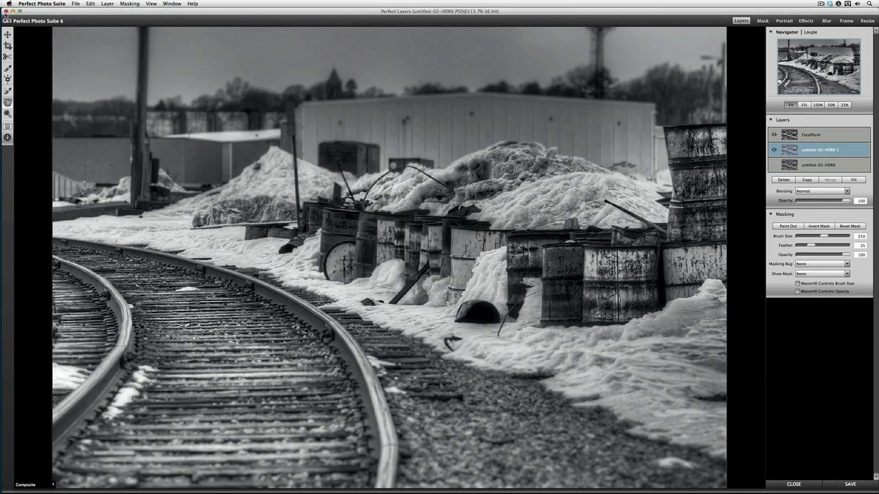
# Close the layered photo, go back to Lightroom, and compare the color HDR with the black-and-white version with the lights dimmed.
pyautogui.click(6, 12)
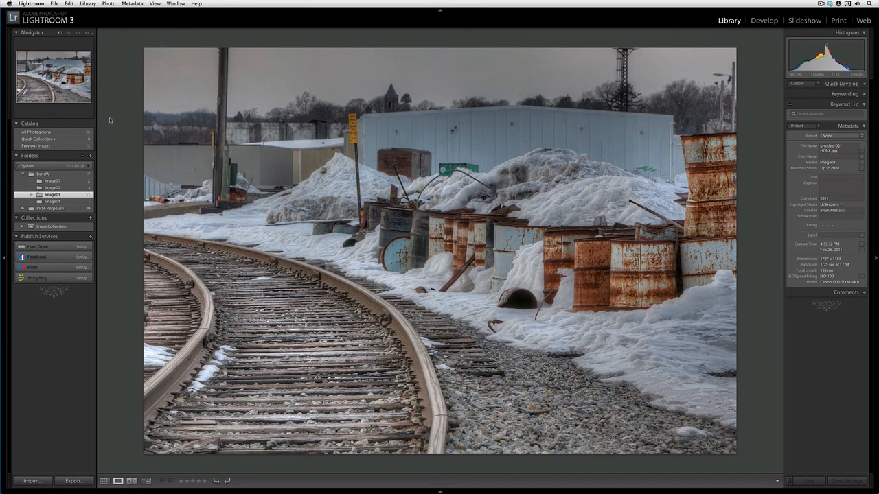
pyautogui.press('g')
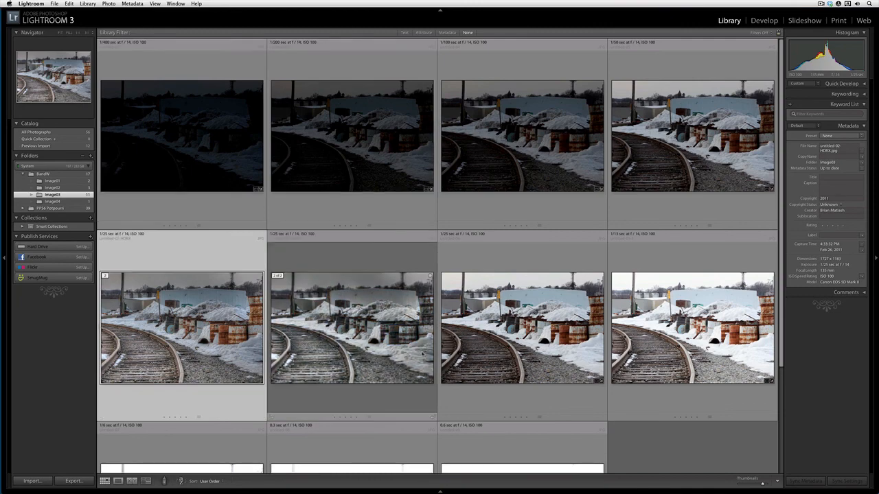
pyautogui.scroll(-5, 434, 351)
pyautogui.scroll(5, 434, 350)
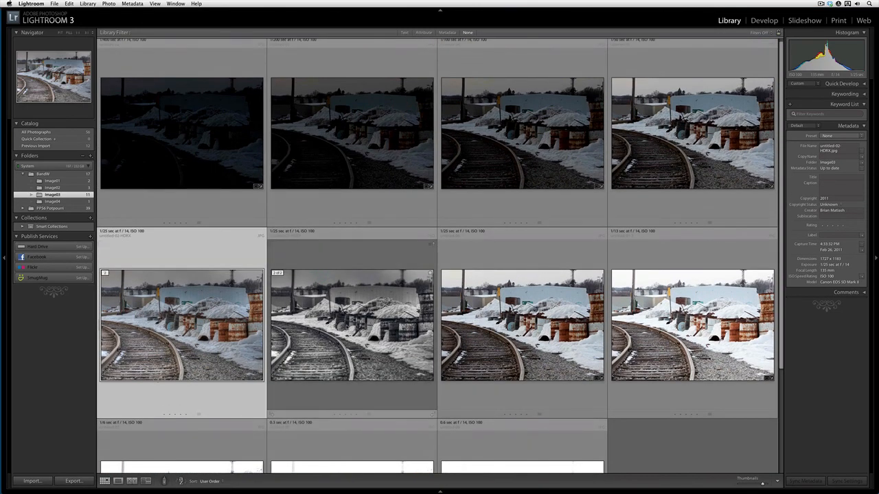
pyautogui.keyDown('shift'); pyautogui.click(346, 327); pyautogui.keyUp('shift')
pyautogui.press('c')
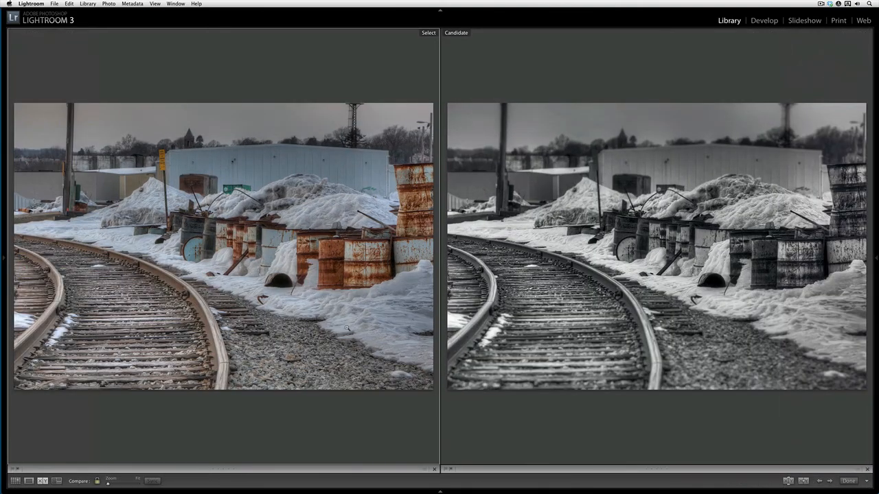
pyautogui.press('l')
pyautogui.press('l')
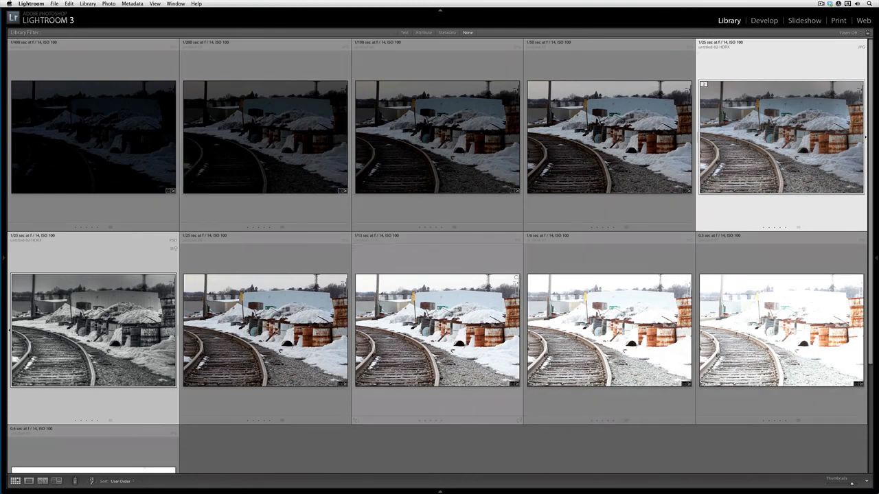
# Try to open the color HDR and black-and-white photos together in Perfect Photo Suite, check the top layer, and close the file.
pyautogui.click(54, 3)
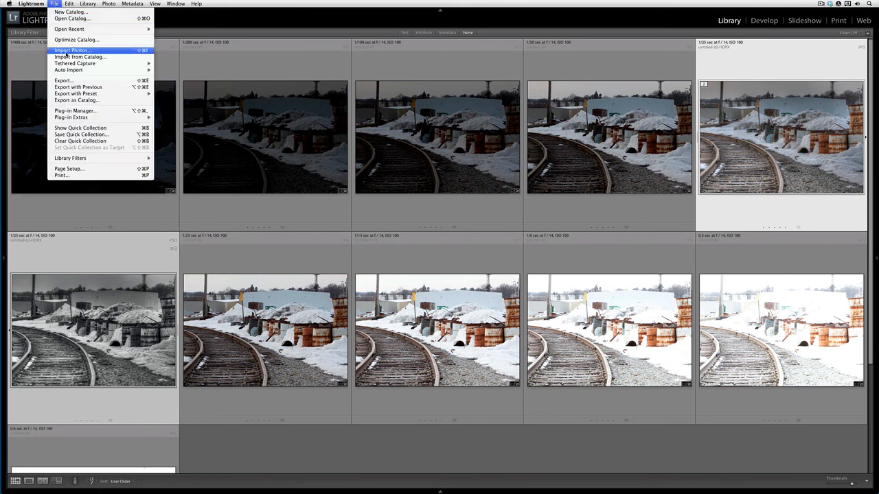
pyautogui.moveTo(137, 118)
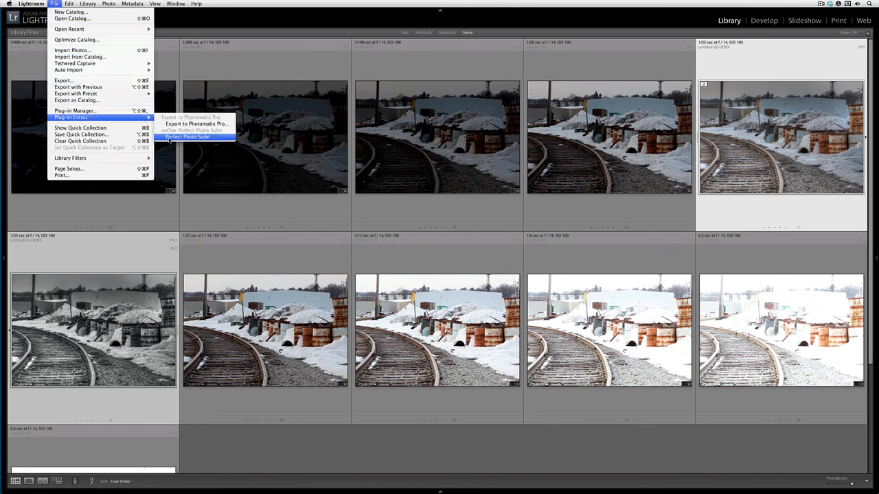
pyautogui.click(170, 137)
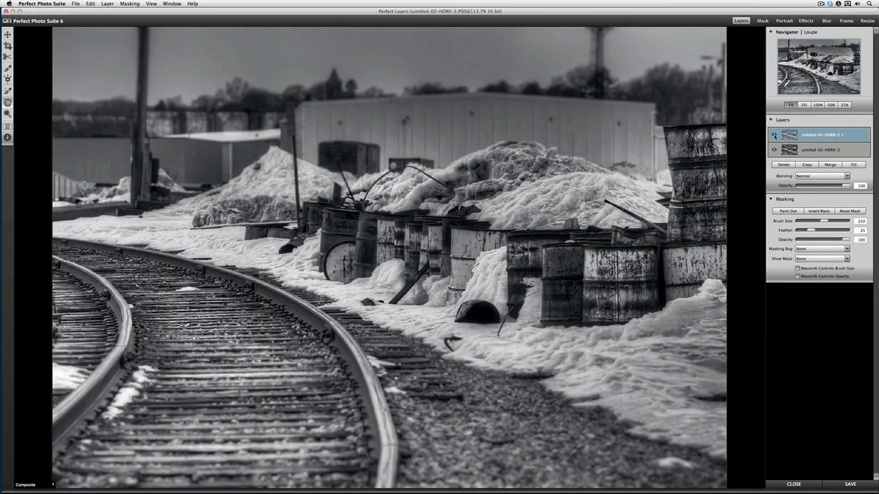
pyautogui.click(774, 136)
pyautogui.click(787, 485)
pyautogui.click(410, 261)
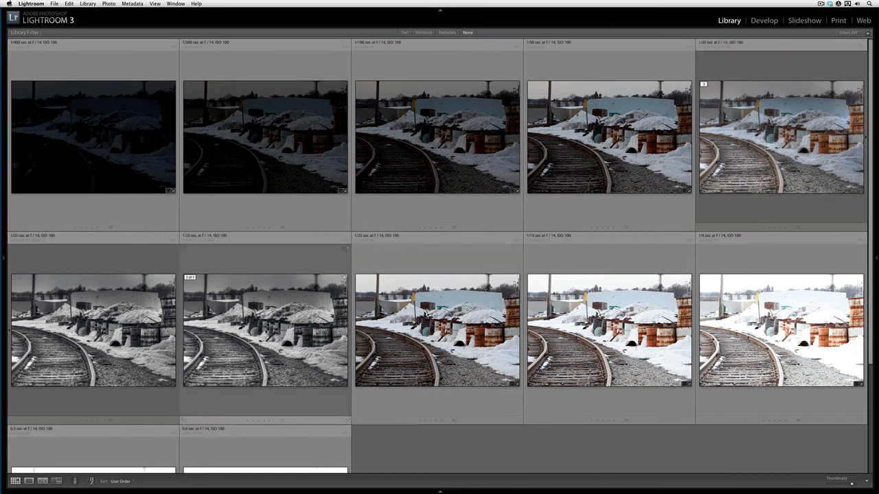
# Select the untitled-02-HDRX black-and-white PSD together with the color HDR JPG and open both as layers in Perfect Photo Suite.
pyautogui.click(265, 330)
pyautogui.click(102, 334)
pyautogui.click(217, 334)
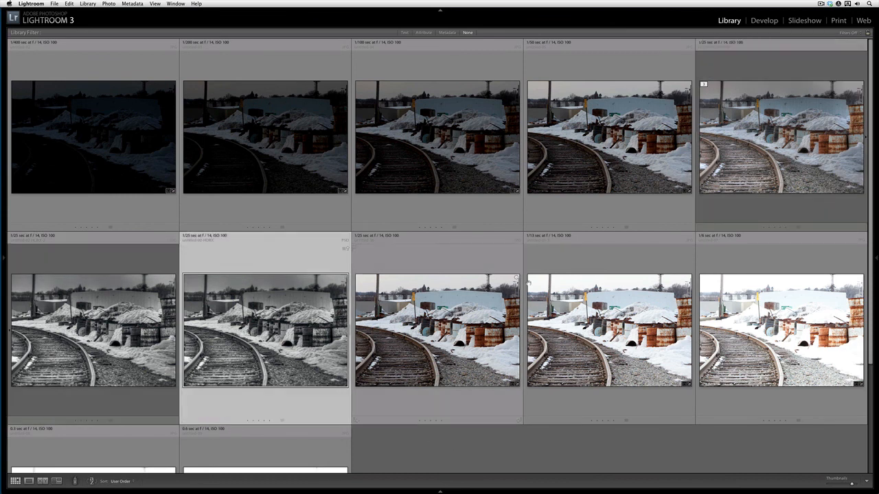
pyautogui.keyDown('super'); pyautogui.click(707, 86); pyautogui.keyUp('super')
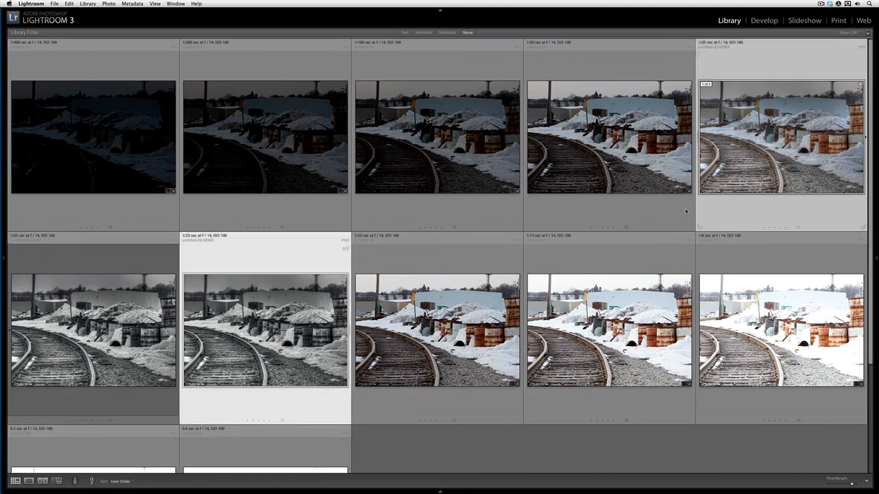
pyautogui.click(52, 3)
pyautogui.moveTo(103, 117)
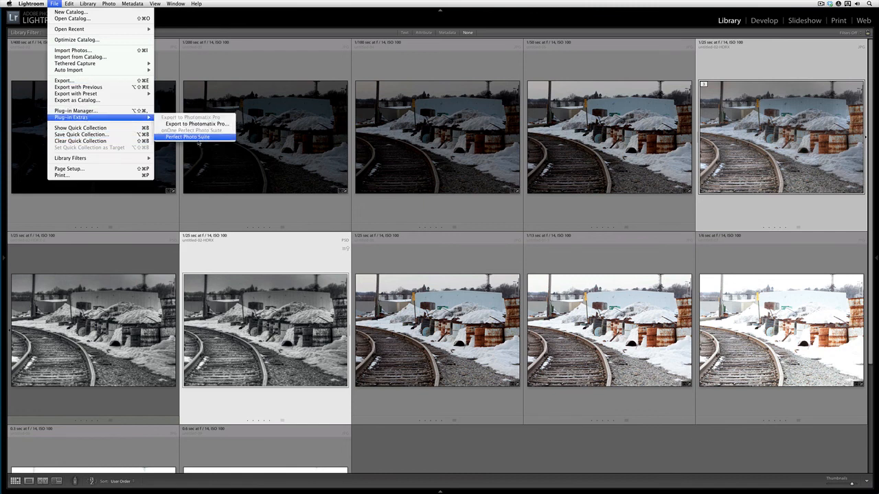
pyautogui.click(195, 137)
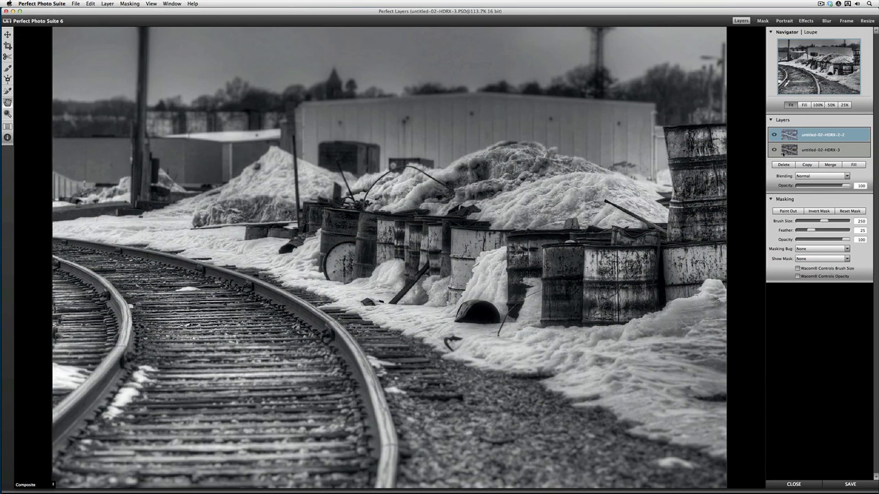
# Check the layers by toggling the top one, and set the Masking Brush to Paint Out with 13 opacity.
pyautogui.click(774, 134)
pyautogui.click(775, 135)
pyautogui.click(8, 68)
pyautogui.click(8, 137)
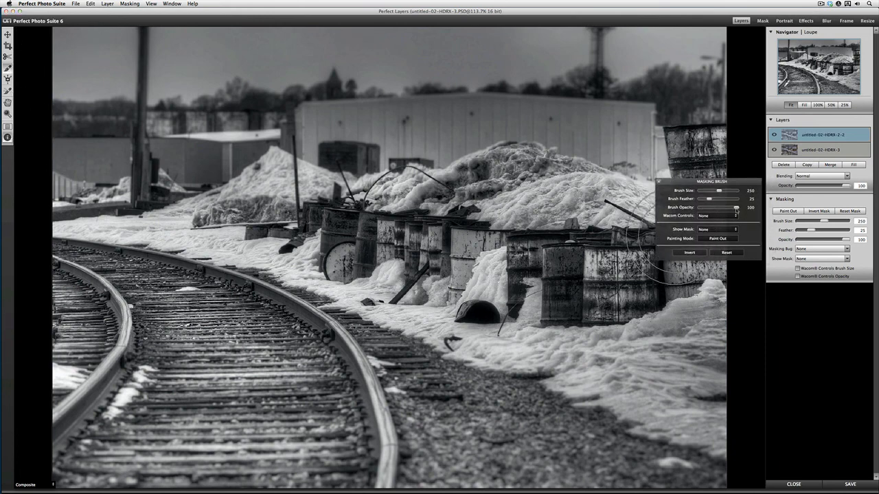
pyautogui.moveTo(737, 212)
pyautogui.mouseDown()
pyautogui.moveTo(703, 211)
pyautogui.moveTo(728, 201)
pyautogui.moveTo(779, 246)
pyautogui.mouseUp()
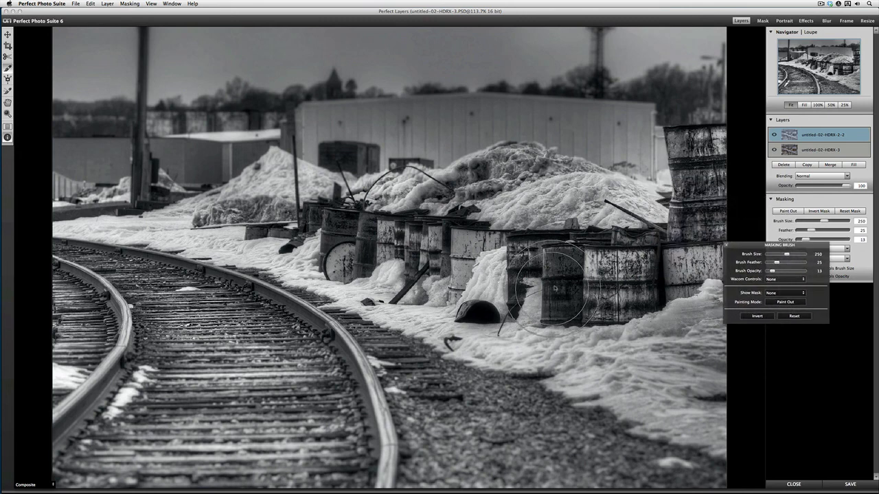
# Shrink the brush and paint out the top layer over the rusty barrels so the lower layer's color shows faintly.
pyautogui.press('[')
pyautogui.press('[')
pyautogui.press('[')
pyautogui.press('[')
pyautogui.moveTo(590, 280)
pyautogui.mouseDown()
pyautogui.moveTo(620, 285)
pyautogui.moveTo(603, 295)
pyautogui.moveTo(685, 257)
pyautogui.moveTo(706, 209)
pyautogui.moveTo(703, 168)
pyautogui.moveTo(686, 244)
pyautogui.mouseUp()
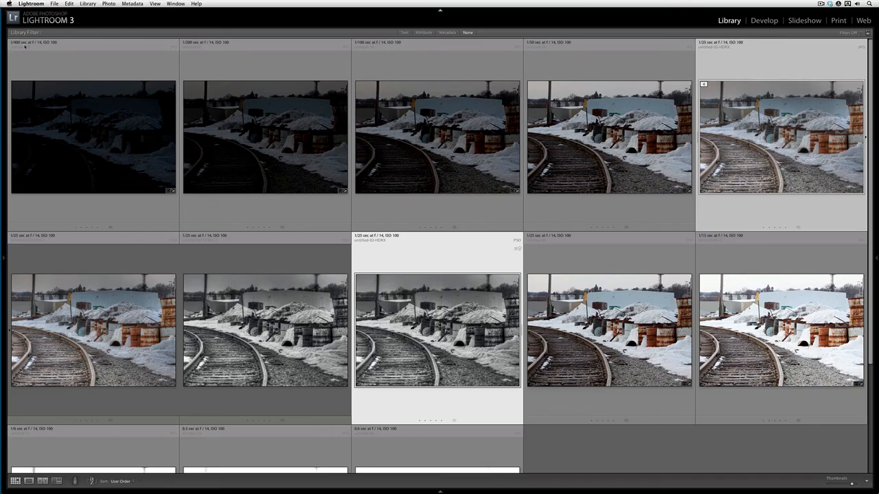
# Compare the black-and-white photo side by side with the version showing colored barrels, with the lights out.
pyautogui.click(137, 326)
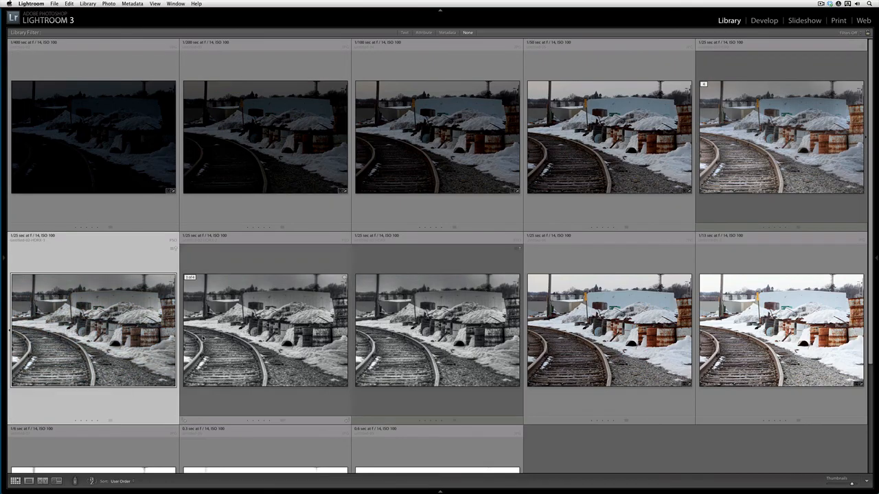
pyautogui.click(233, 338)
pyautogui.keyDown('super'); pyautogui.click(110, 347); pyautogui.keyUp('super')
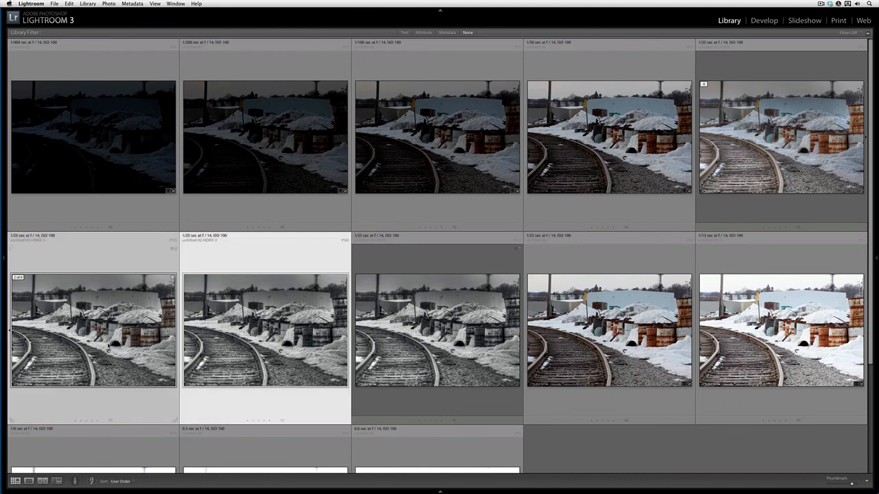
pyautogui.press('c')
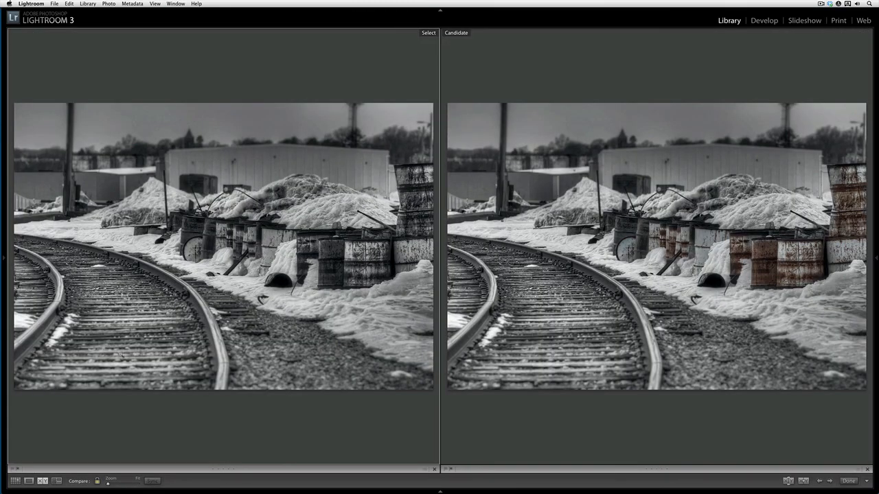
pyautogui.press('Tab')
pyautogui.press('Tab')
pyautogui.press('l')
pyautogui.press('l')
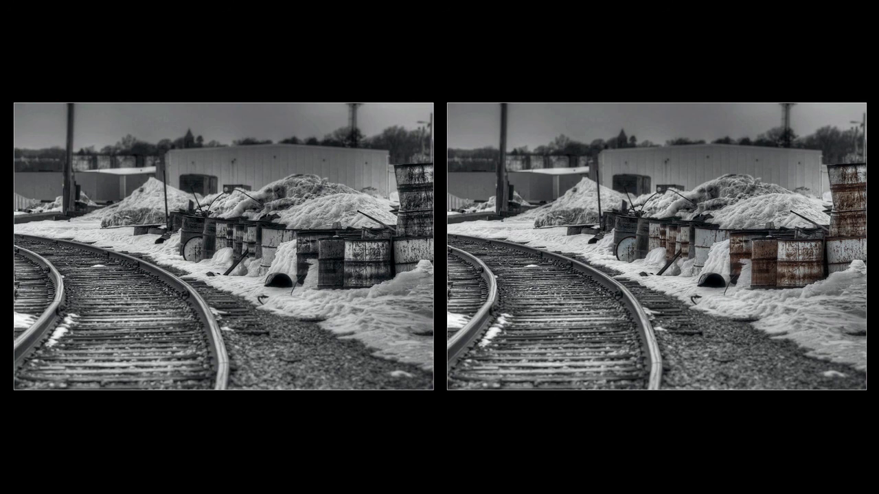
# Review both versions with the lights on and off again, restore the side panels, and return to the thumbnail grid.
pyautogui.press('l')
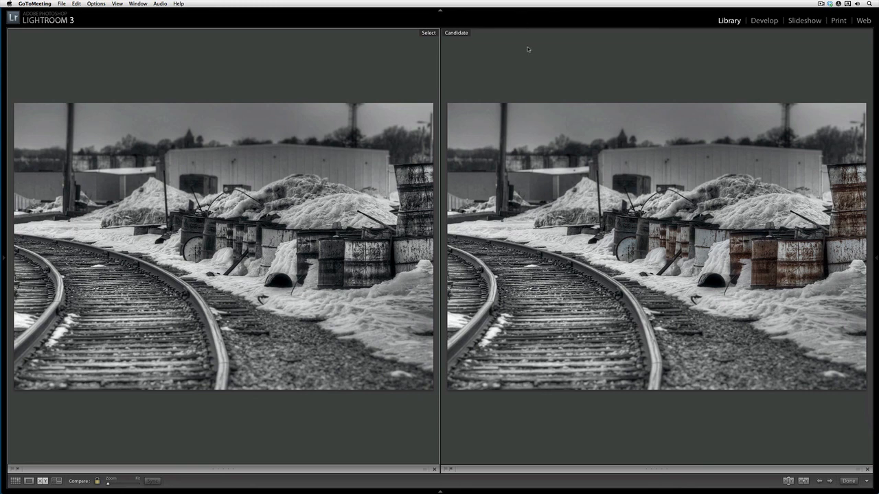
pyautogui.press('l')
pyautogui.press('l')
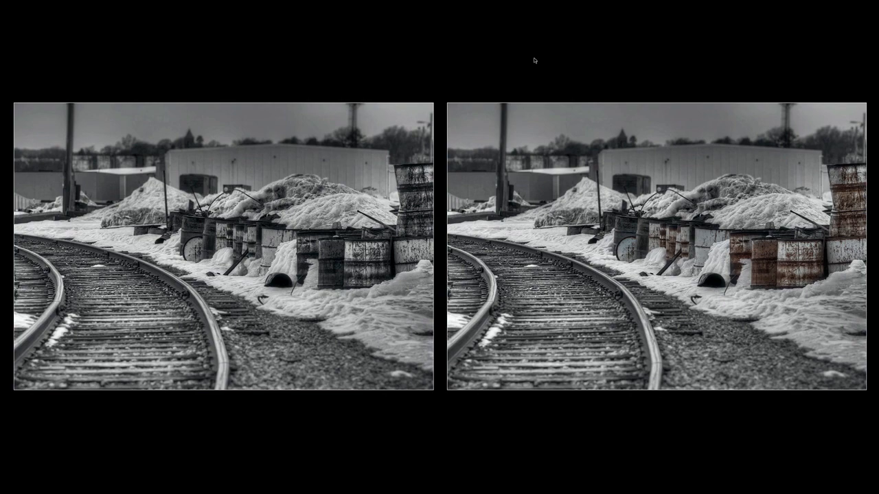
pyautogui.press('l')
pyautogui.press('Tab')
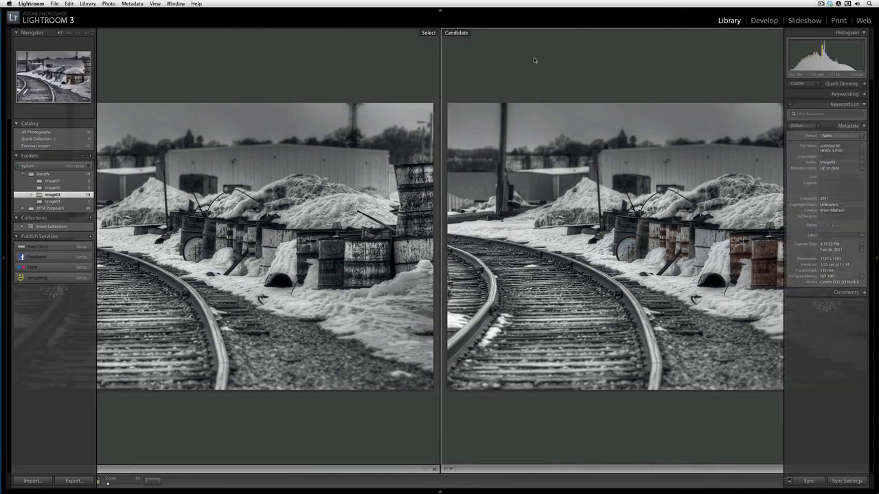
pyautogui.press('e')
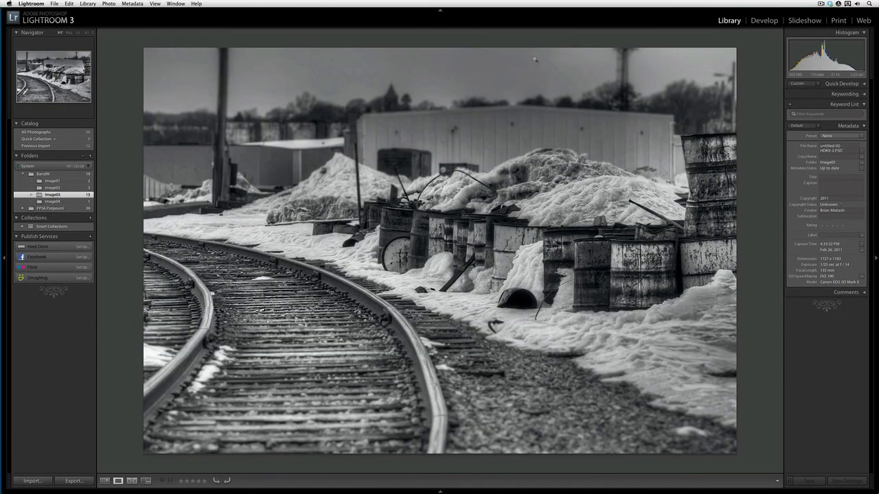
pyautogui.press('g')
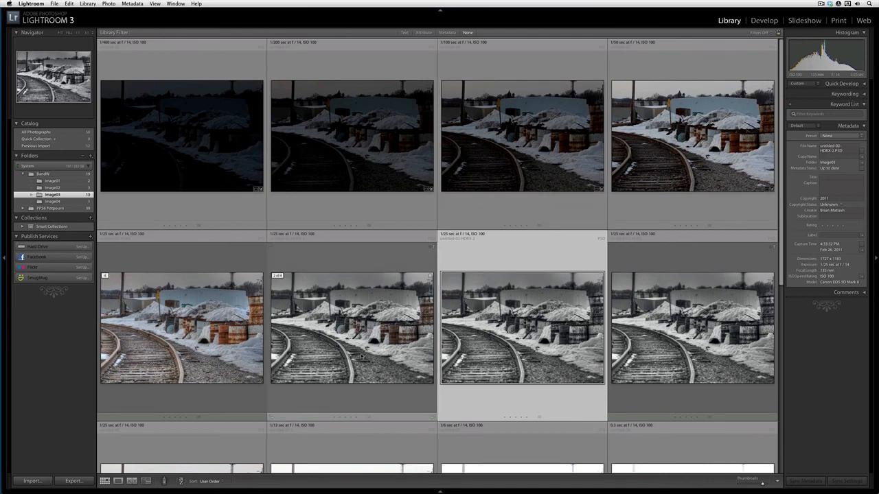
# Select the color HDR JPG and the untitled-02-HDRX-2 black-and-white PSD, and open both as layers in Perfect Photo Suite.
pyautogui.click(217, 330)
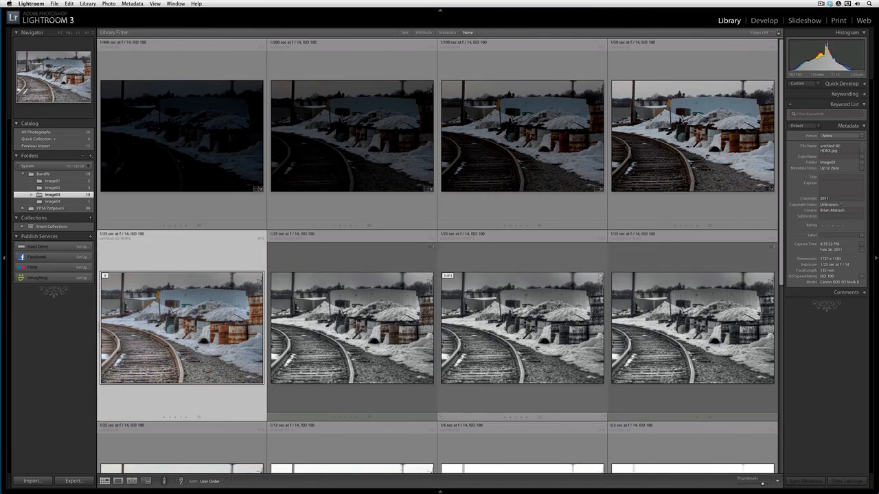
pyautogui.keyDown('super'); pyautogui.click(521, 328); pyautogui.keyUp('super')
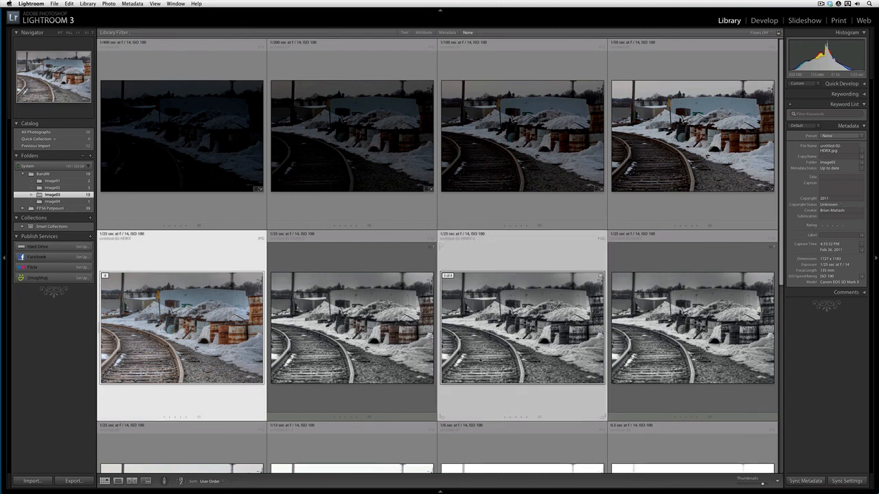
pyautogui.click(53, 3)
pyautogui.moveTo(103, 117)
pyautogui.click(192, 138)
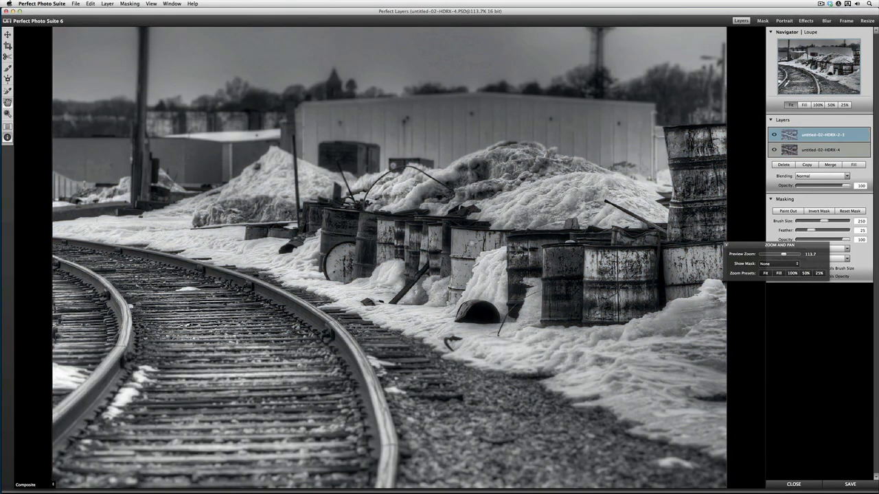
# Try painting out the top layer over the rusty barrels with the masking brush at 100 opacity, shrinking the brush from 200 to 50, and reset the mask.
pyautogui.moveTo(739, 246); pyautogui.dragTo(772, 311)
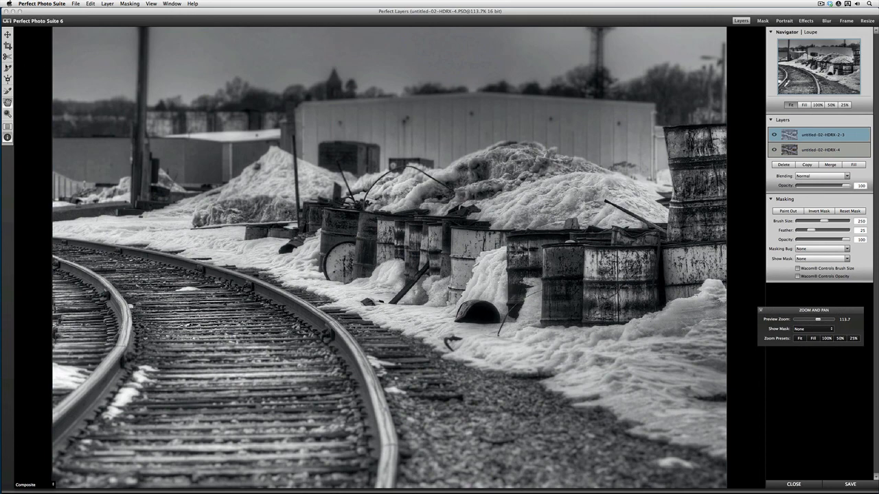
pyautogui.click(8, 69)
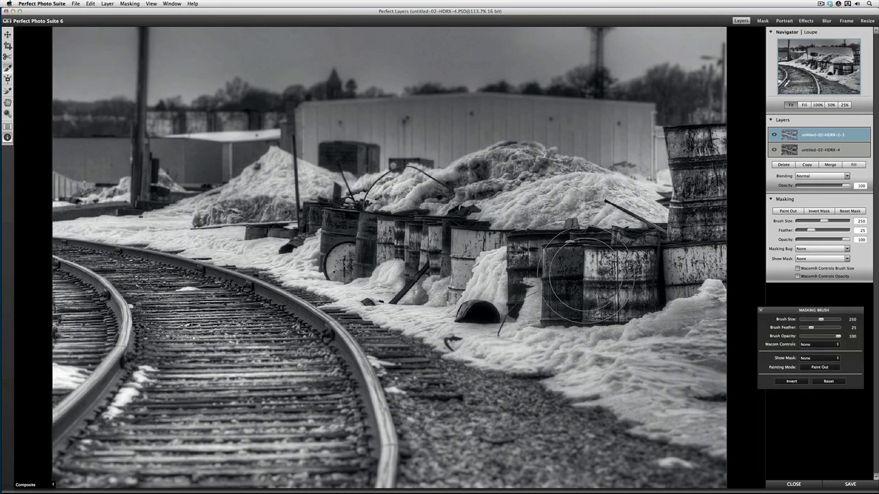
pyautogui.press('[')
pyautogui.press('[')
pyautogui.press('[')
pyautogui.press('[')
pyautogui.press('[')
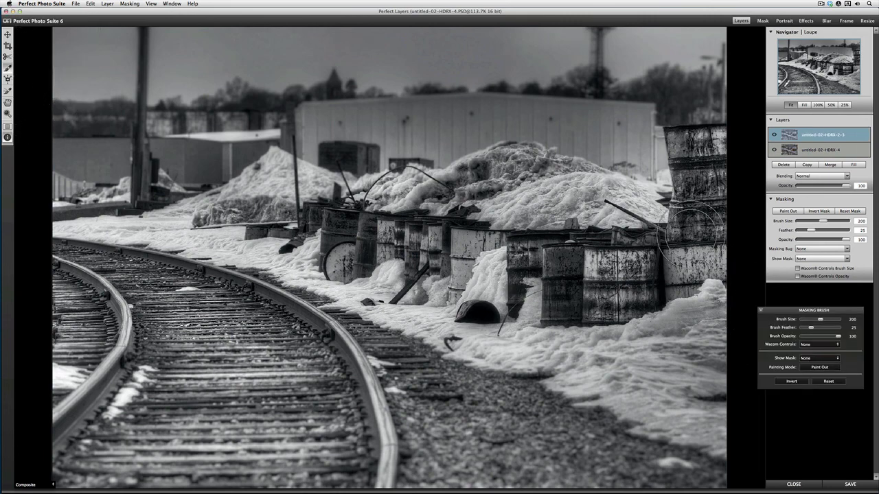
pyautogui.moveTo(695, 227)
pyautogui.mouseDown()
pyautogui.moveTo(696, 148)
pyautogui.moveTo(705, 160)
pyautogui.moveTo(690, 151)
pyautogui.moveTo(704, 212)
pyautogui.moveTo(677, 274)
pyautogui.moveTo(587, 293)
pyautogui.moveTo(593, 274)
pyautogui.moveTo(574, 266)
pyautogui.moveTo(579, 293)
pyautogui.moveTo(565, 301)
pyautogui.moveTo(624, 293)
pyautogui.moveTo(598, 293)
pyautogui.moveTo(569, 267)
pyautogui.moveTo(520, 258)
pyautogui.moveTo(620, 251)
pyautogui.moveTo(526, 263)
pyautogui.moveTo(511, 282)
pyautogui.moveTo(516, 259)
pyautogui.moveTo(444, 241)
pyautogui.moveTo(373, 241)
pyautogui.moveTo(351, 253)
pyautogui.moveTo(338, 229)
pyautogui.moveTo(311, 216)
pyautogui.moveTo(293, 237)
pyautogui.moveTo(251, 233)
pyautogui.mouseUp()
pyautogui.press('[')
pyautogui.click(314, 217)
pyautogui.press('[')
pyautogui.press('[')
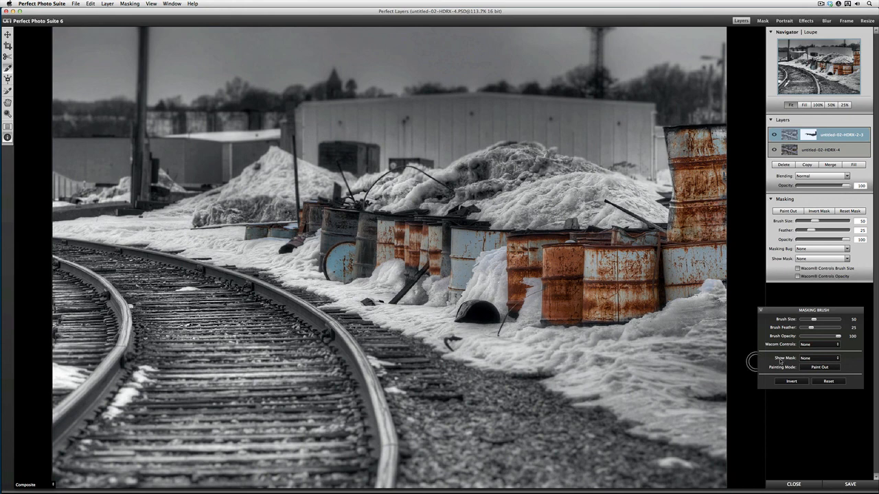
pyautogui.click(849, 214)
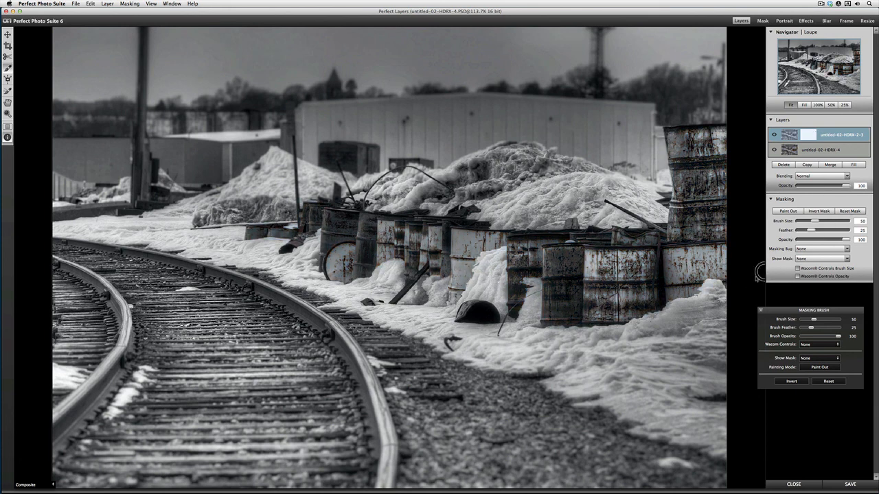
# Set the masking brush opacity to 16 and paint out the top layer over the tracks and rusty barrels, using brush sizes 250 and 175.
pyautogui.moveTo(838, 337); pyautogui.dragTo(808, 338)
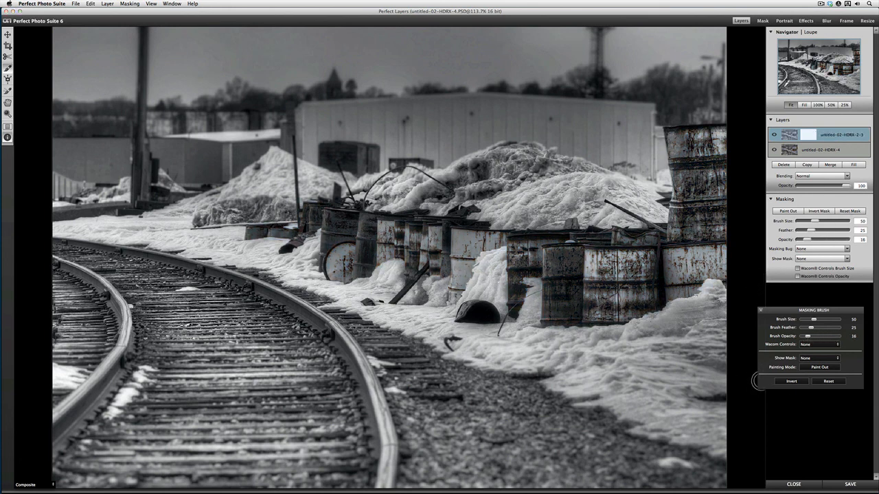
pyautogui.press(']')
pyautogui.press(']')
pyautogui.press(']')
pyautogui.press(']')
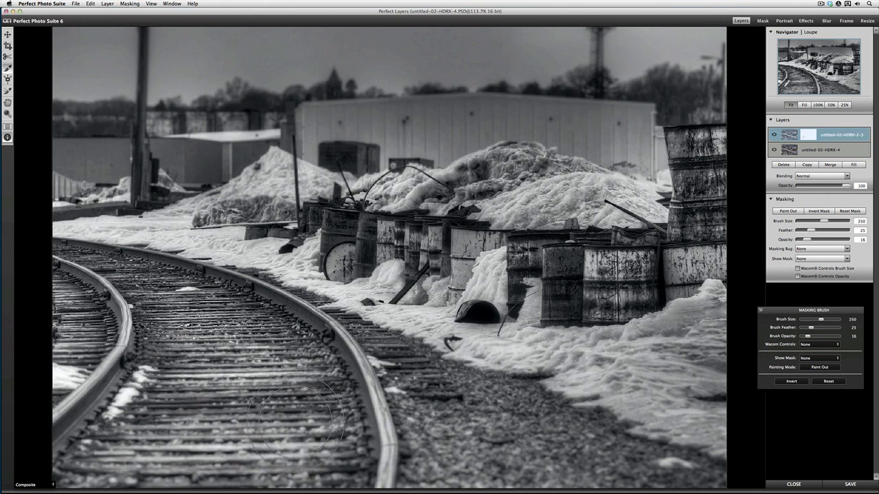
pyautogui.press('[')
pyautogui.press('[')
pyautogui.press('[')
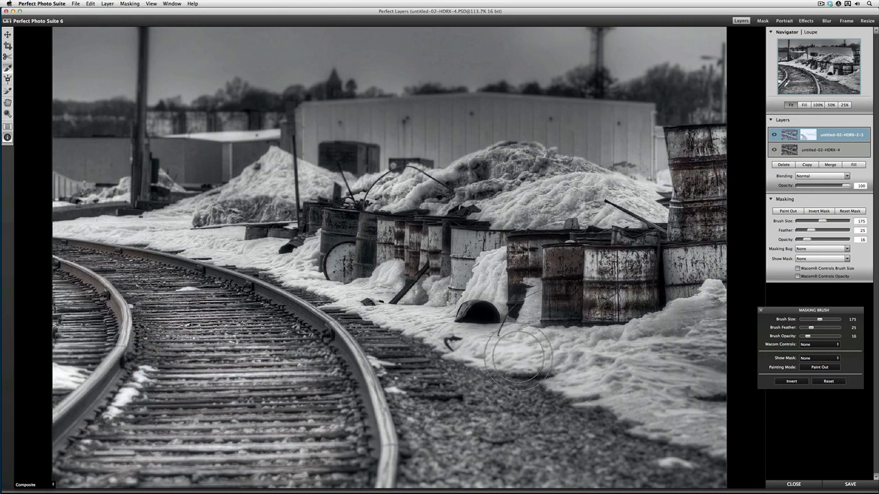
pyautogui.moveTo(518, 357)
pyautogui.mouseDown()
pyautogui.moveTo(687, 208)
pyautogui.moveTo(697, 149)
pyautogui.moveTo(719, 237)
pyautogui.moveTo(630, 277)
pyautogui.moveTo(474, 273)
pyautogui.mouseUp()
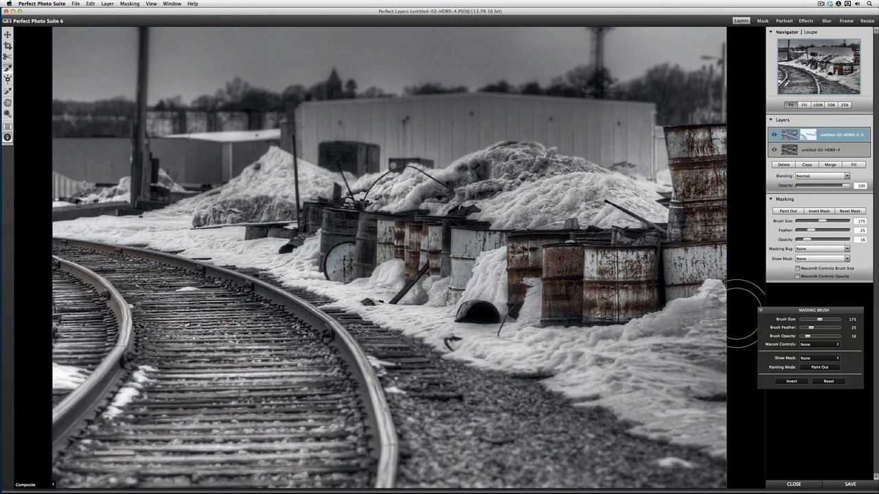
# Close the layered railroad document and save its changes.
pyautogui.press('super+Tab')
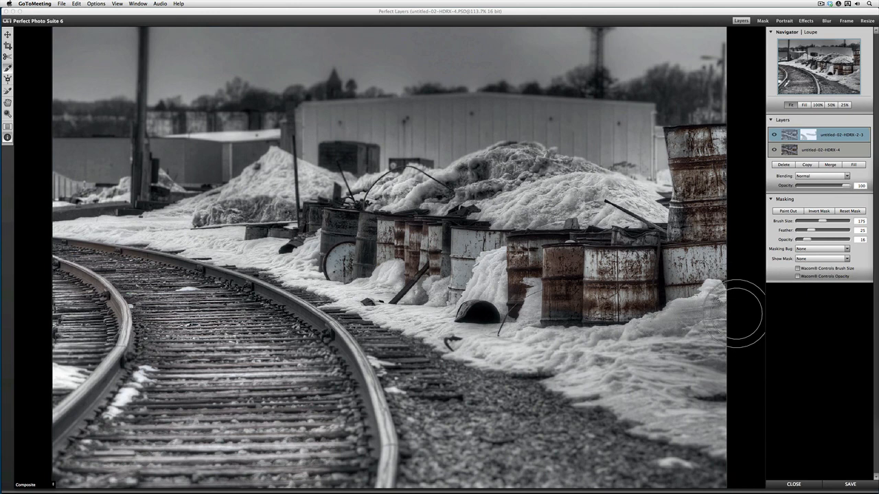
pyautogui.click(793, 486)
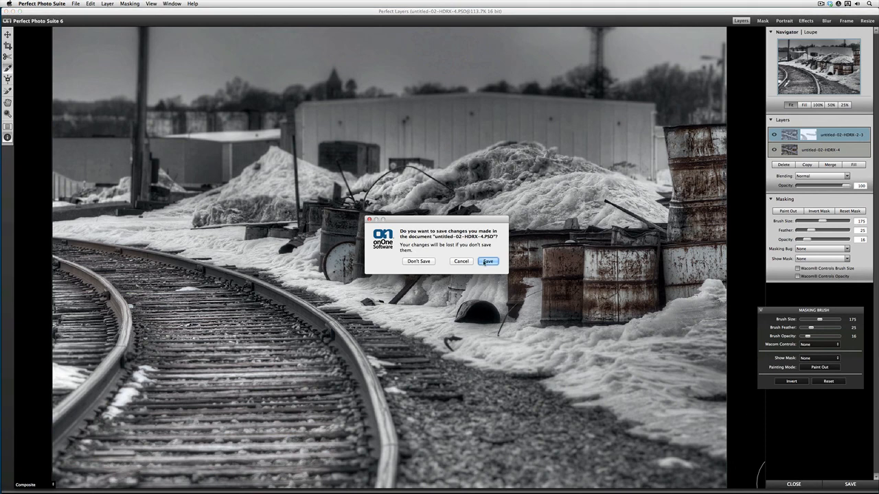
pyautogui.click(487, 261)
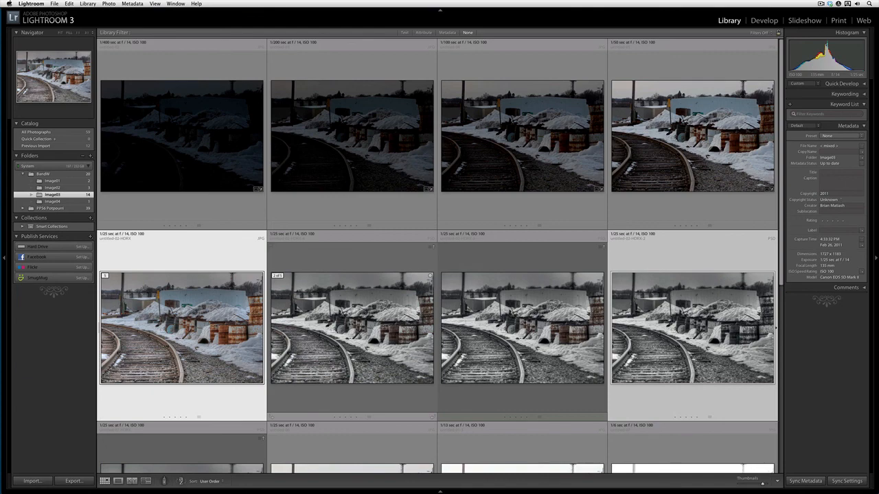
# Compare the two selected black-and-white railroad versions side by side with the side panels hidden and the lights out.
pyautogui.click(453, 339)
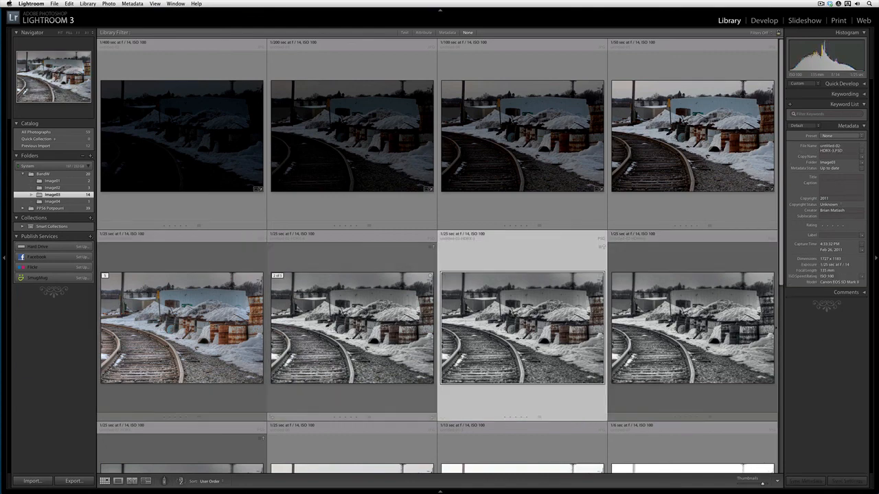
pyautogui.keyDown('super'); pyautogui.click(358, 332); pyautogui.keyUp('super')
pyautogui.press('c')
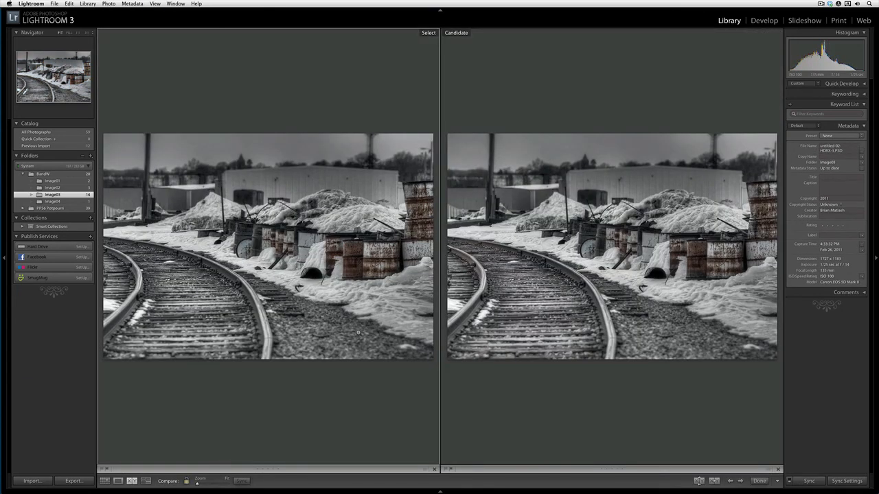
pyautogui.press('Tab')
pyautogui.press('l')
pyautogui.press('l')
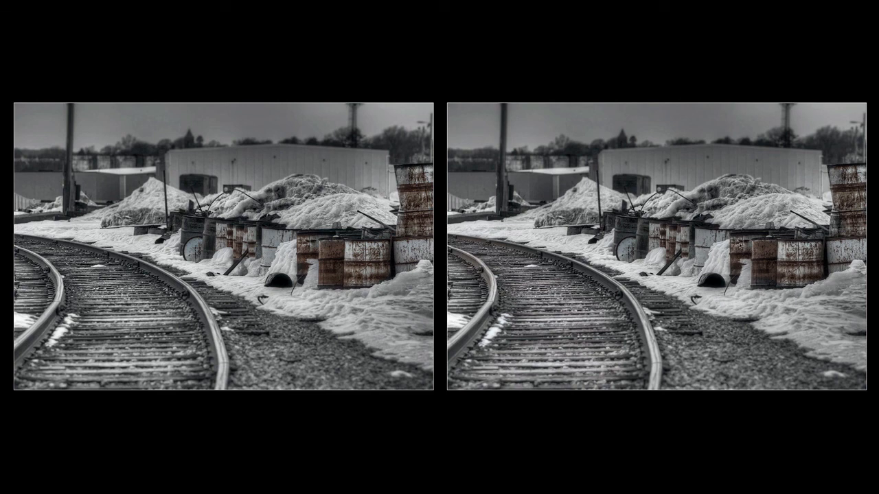
# View the railroad version with faintly colored barrels on its own, and restore the lights and side panels.
pyautogui.press('e')
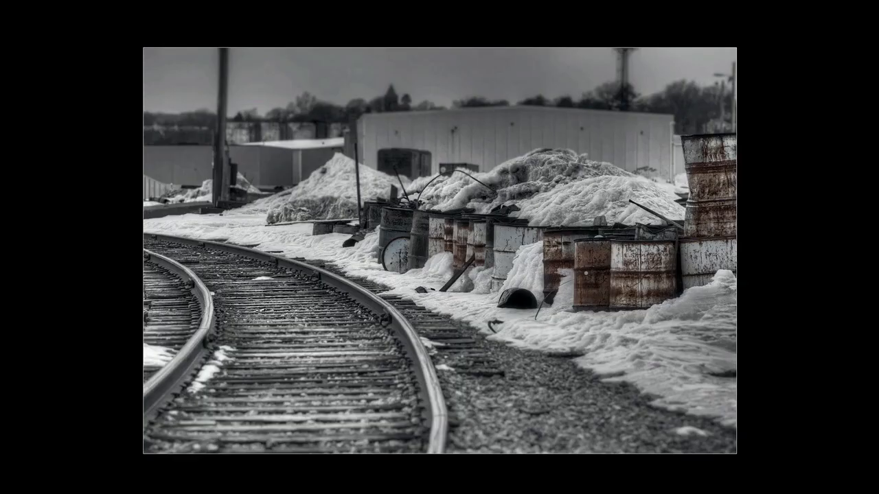
pyautogui.press('l')
pyautogui.press('Tab')
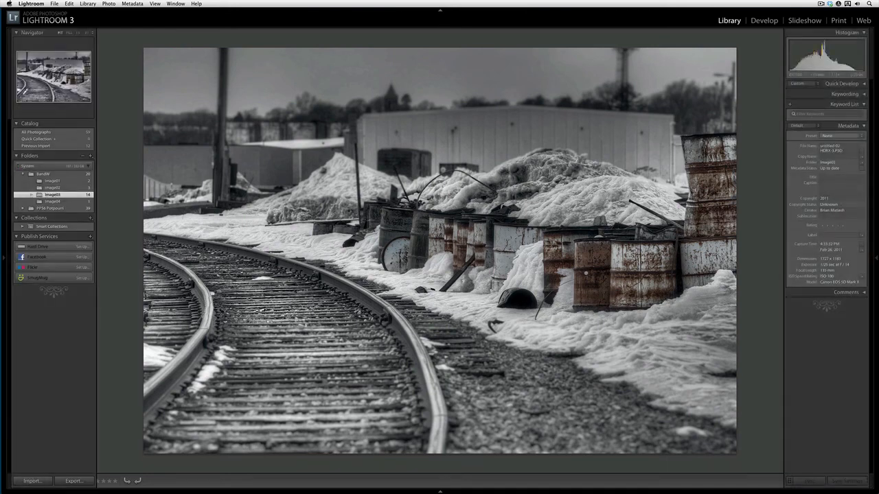
# Open the blue waterfront photo from the Image04 folder in Adobe Photoshop CS5 and fit it to the window.
pyautogui.click(69, 202)
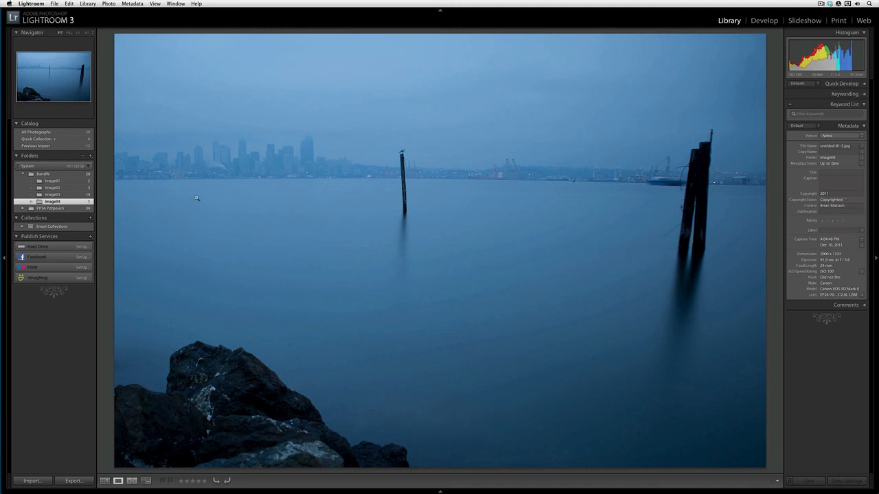
pyautogui.click(109, 4)
pyautogui.moveTo(120, 53)
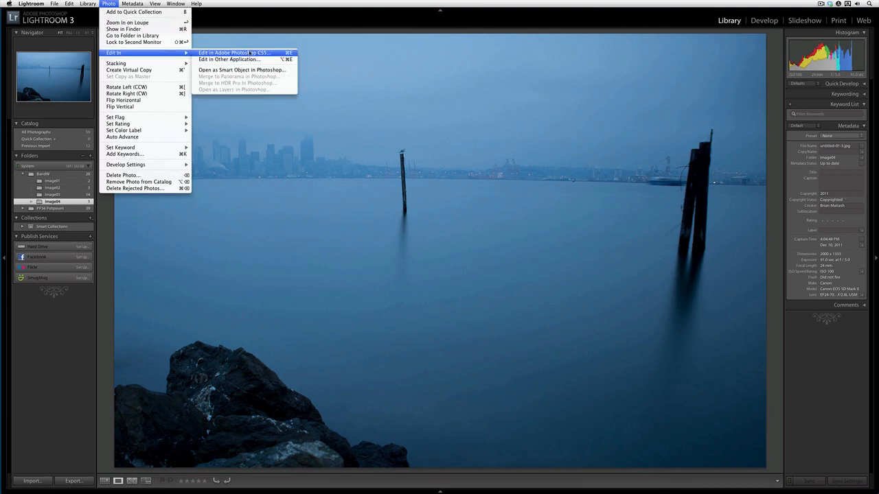
pyautogui.click(226, 52)
pyautogui.click(495, 197)
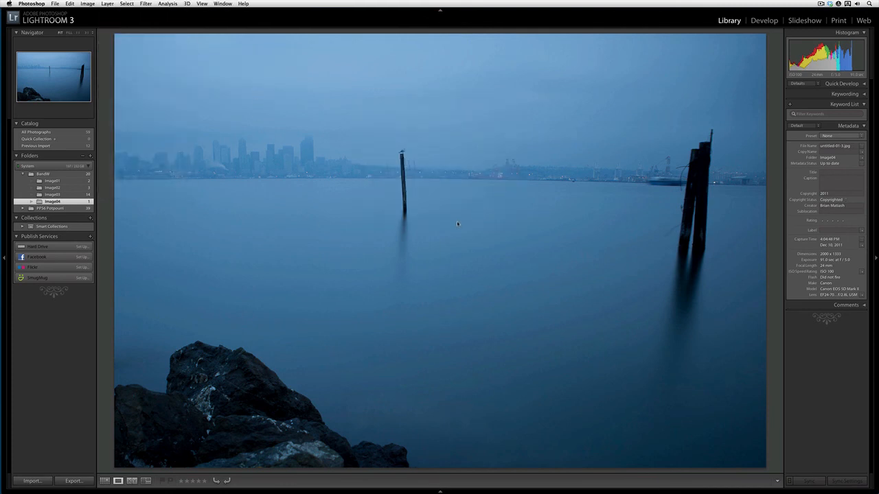
pyautogui.press('super+0')
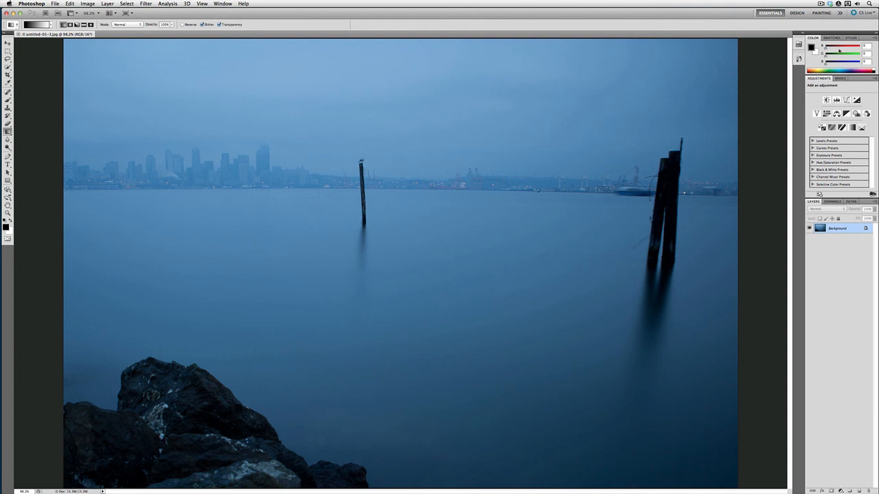
# Add a Hue/Saturation adjustment layer with Saturation at -100 to turn the waterfront photo black and white.
pyautogui.click(827, 114)
pyautogui.moveTo(840, 131); pyautogui.dragTo(795, 158)
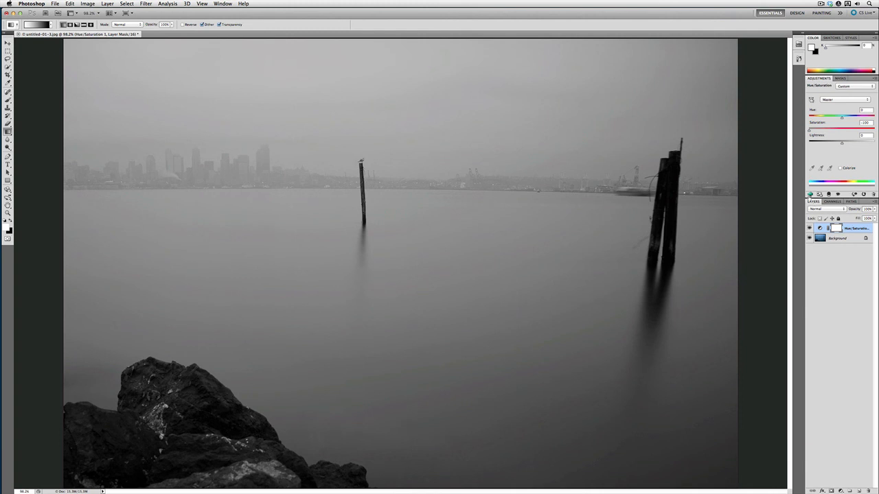
pyautogui.click(810, 194)
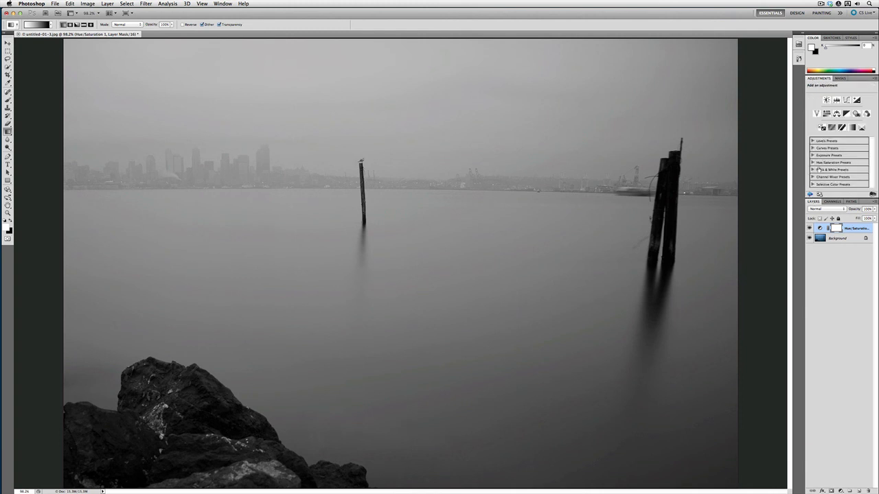
# Add a Levels adjustment layer, bringing the white input in to the histogram's bright end and slightly darkening the midtones and shadows.
pyautogui.click(836, 101)
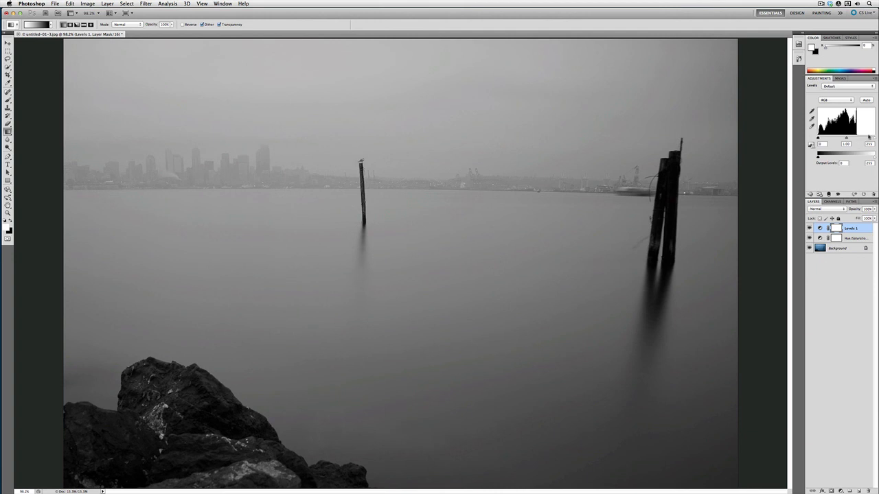
pyautogui.moveTo(869, 138); pyautogui.dragTo(858, 141)
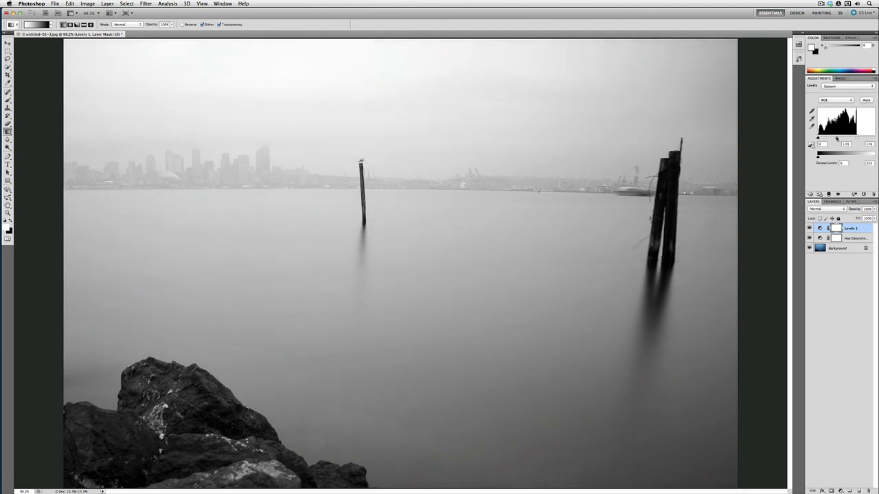
pyautogui.moveTo(837, 139); pyautogui.dragTo(818, 138)
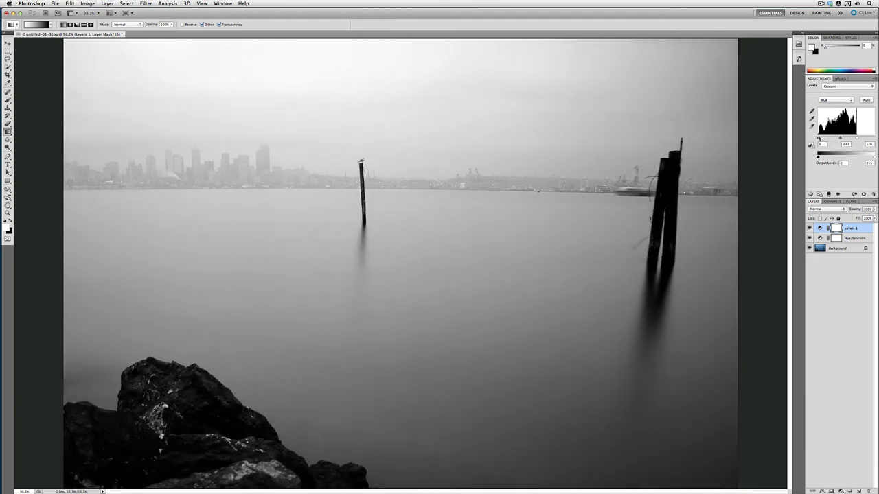
pyautogui.click(822, 144)
pyautogui.click(810, 195)
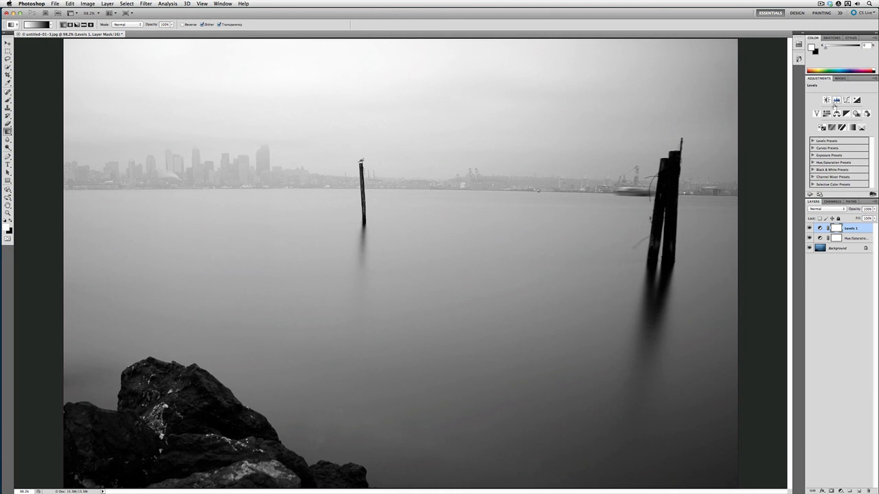
# Add a second Levels adjustment layer that strongly darkens the photo, with black input 68 and midtones 0.70.
pyautogui.click(836, 101)
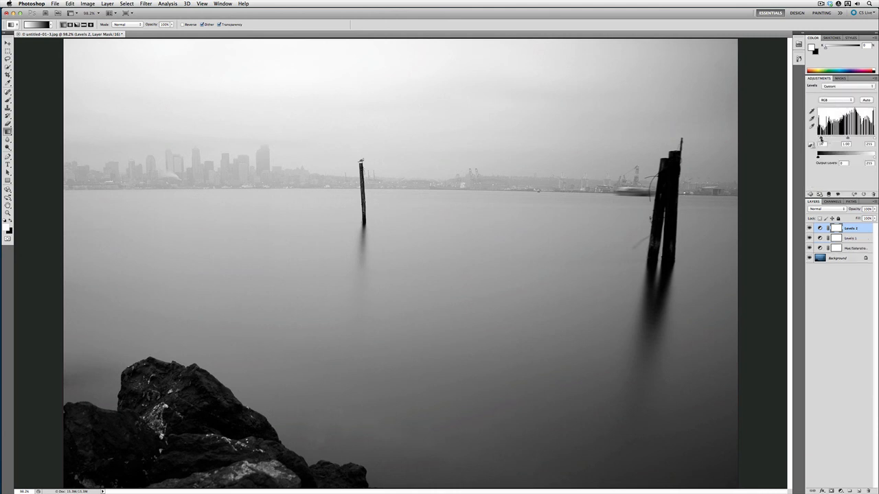
pyautogui.moveTo(818, 140)
pyautogui.mouseDown()
pyautogui.moveTo(859, 140)
pyautogui.moveTo(833, 141)
pyautogui.mouseUp()
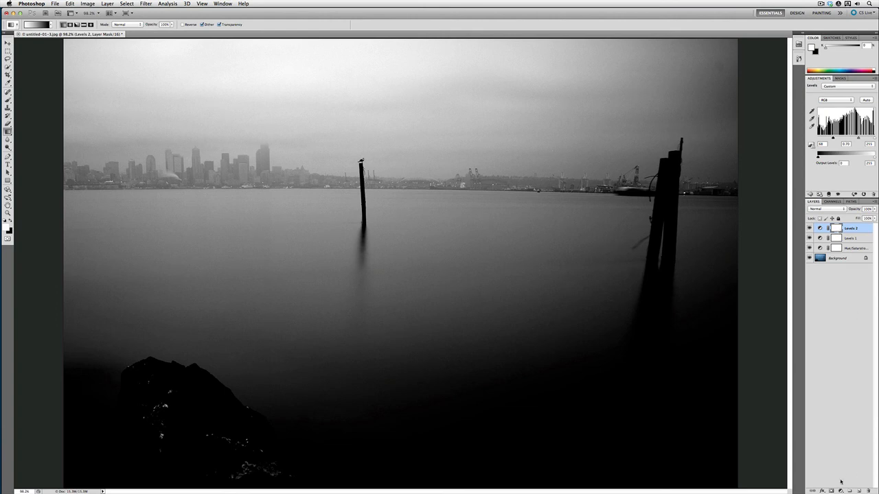
pyautogui.press('BackSpace')
pyautogui.hotkey('ctrl', 'z')
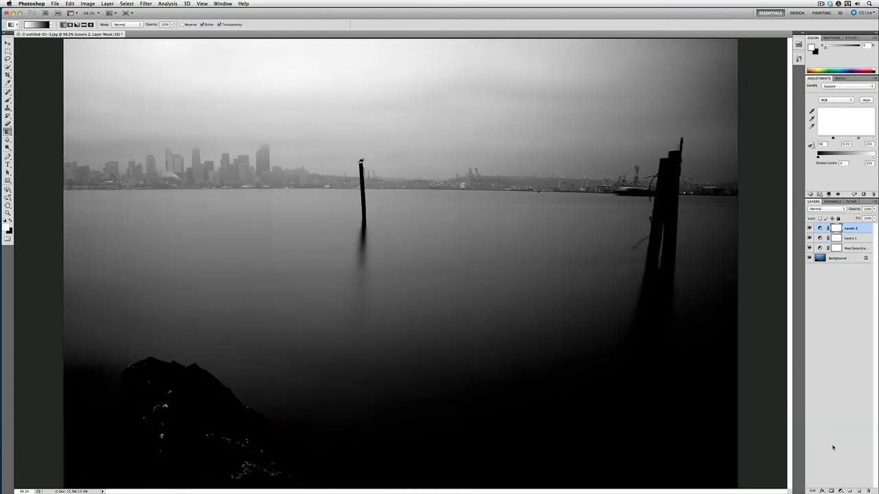
pyautogui.click(833, 226)
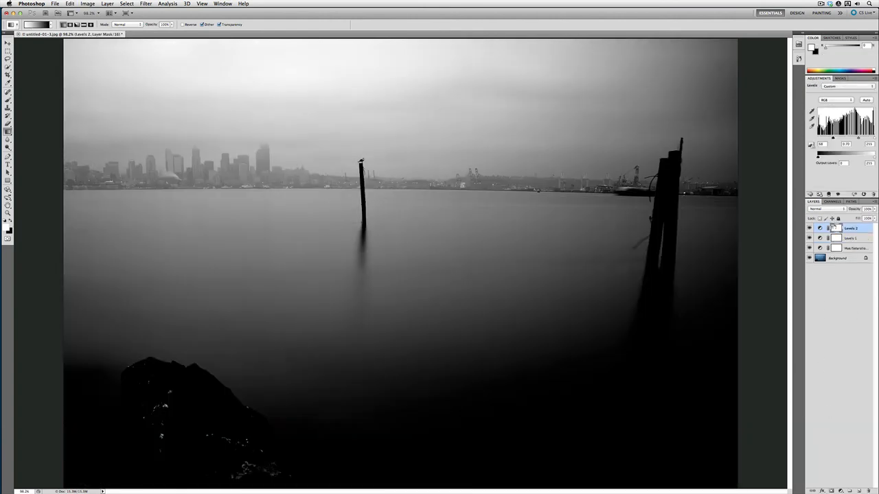
pyautogui.rightClick(834, 225)
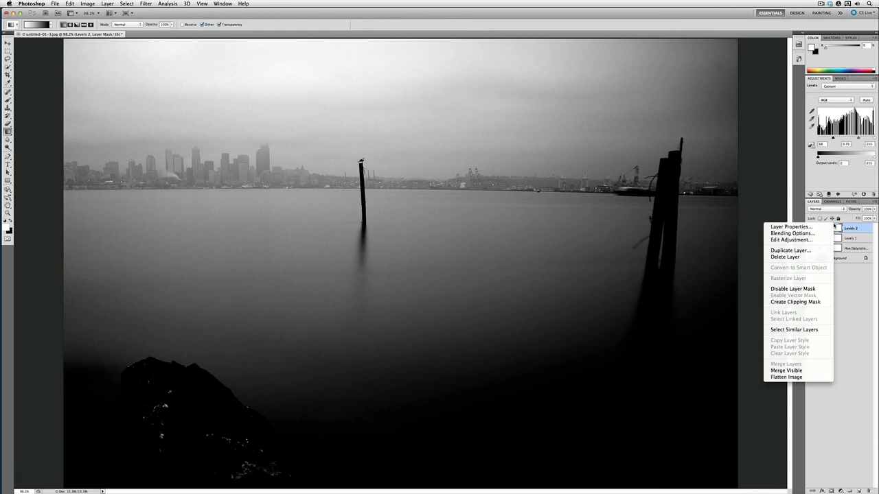
pyautogui.click(869, 302)
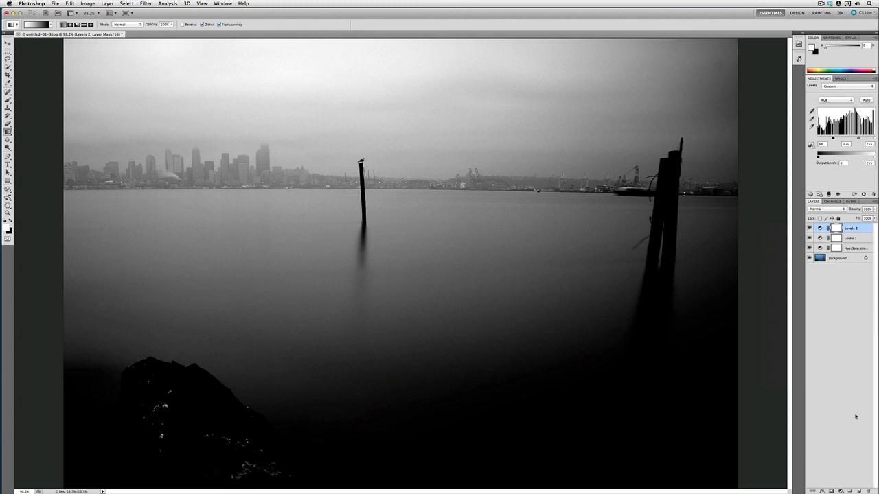
# Add a second mask to the Levels 2 layer and set up an enlarged Brush with black as the foreground color.
pyautogui.click(831, 491)
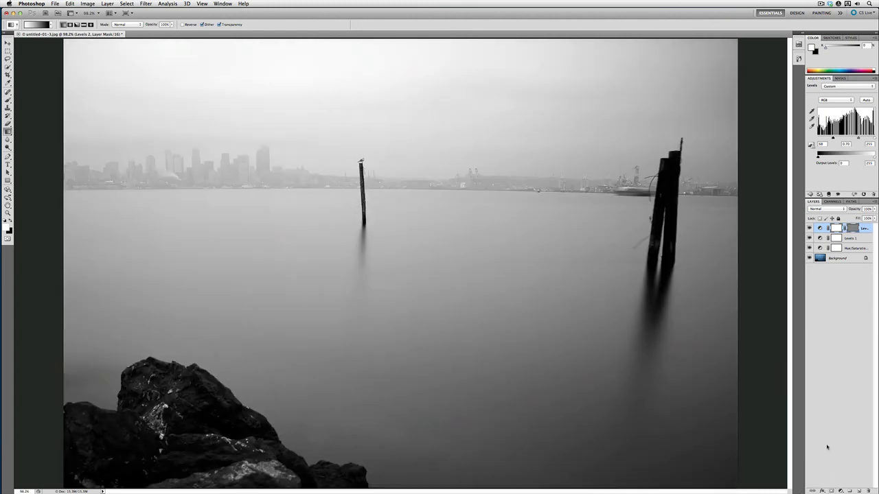
pyautogui.click(8, 101)
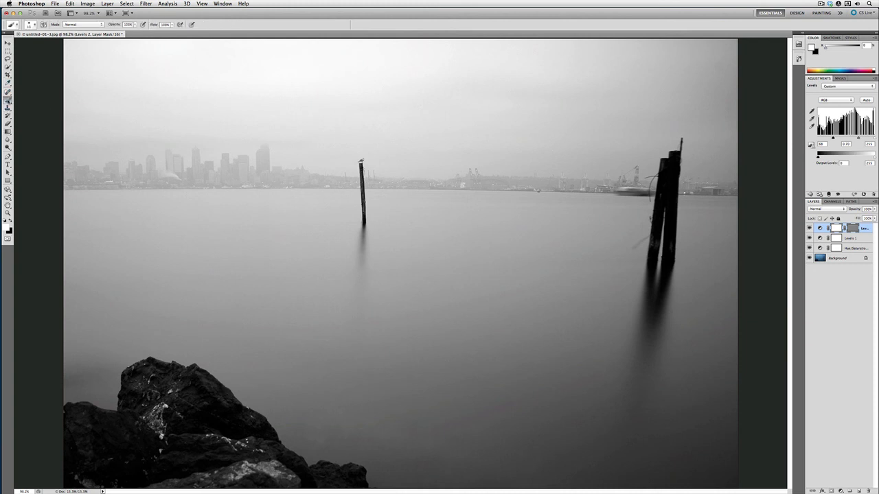
pyautogui.press('x')
pyautogui.scroll(5, 88, 177)
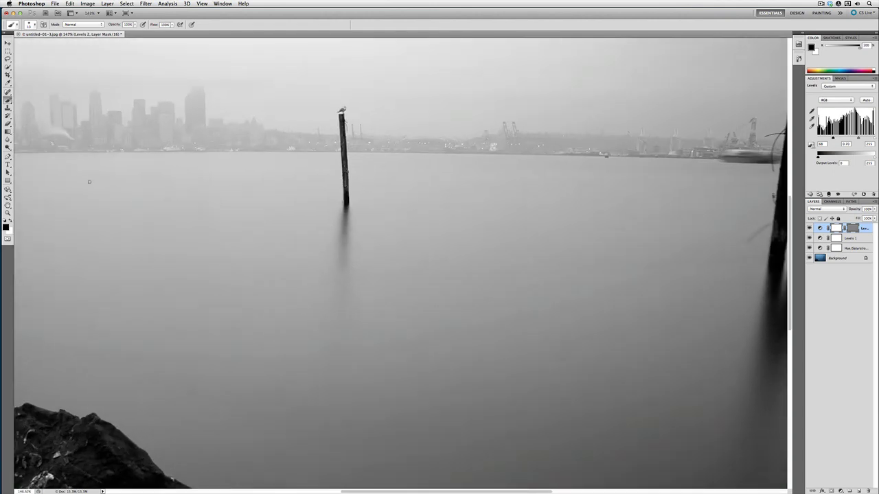
pyautogui.scroll(-2, 90, 181)
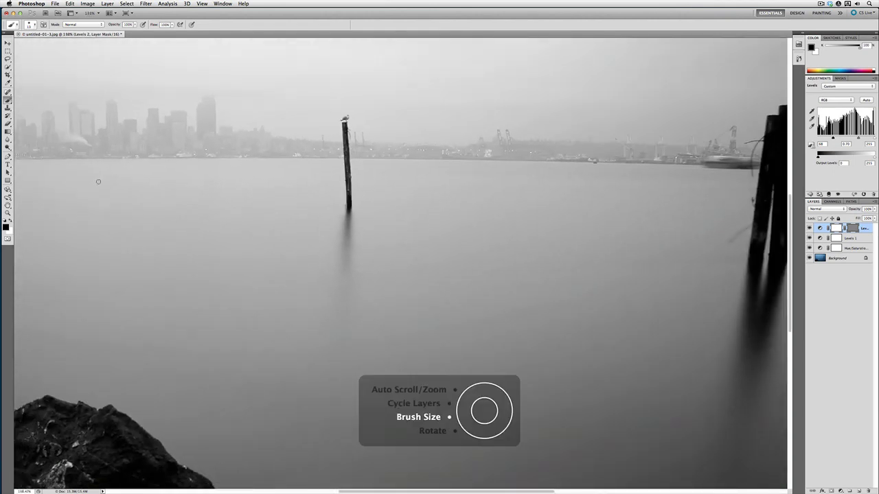
pyautogui.press(']')
pyautogui.press(']')
pyautogui.press('super+0')
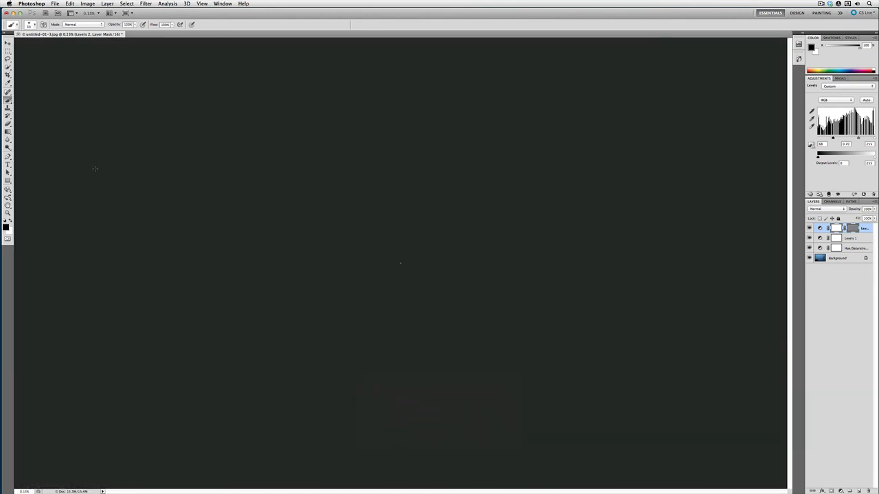
pyautogui.press('super+0')
pyautogui.press('super+equal')
pyautogui.press('super+equal')
pyautogui.press('super+equal')
pyautogui.press('super+equal')
pyautogui.press('super+equal')
pyautogui.press('super+equal')
pyautogui.press('super+equal')
pyautogui.press('super+equal')
pyautogui.press('super+equal')
pyautogui.press('super+equal')
pyautogui.press('super+equal')
pyautogui.press('super+equal')
pyautogui.press('super+equal')
pyautogui.press('super+equal')
pyautogui.press('super+minus')
pyautogui.press('super+minus')
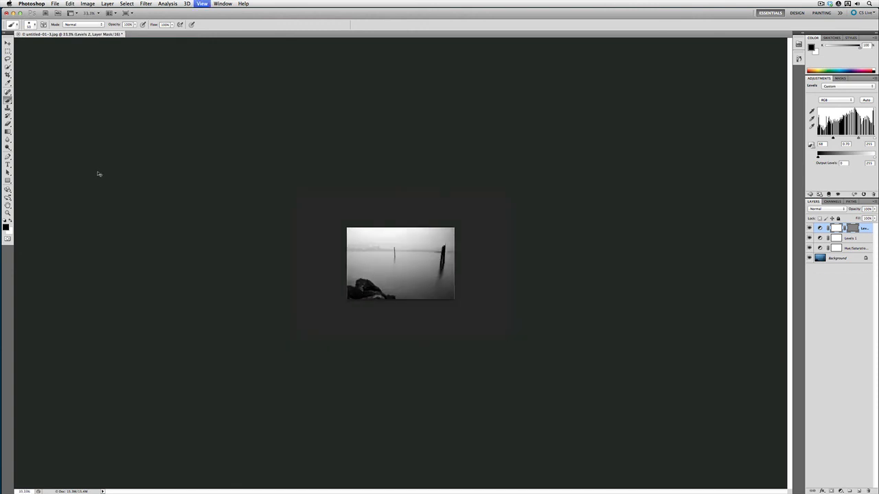
pyautogui.press('super+0')
pyautogui.press('super+equal')
pyautogui.press('super+equal')
pyautogui.press('super+equal')
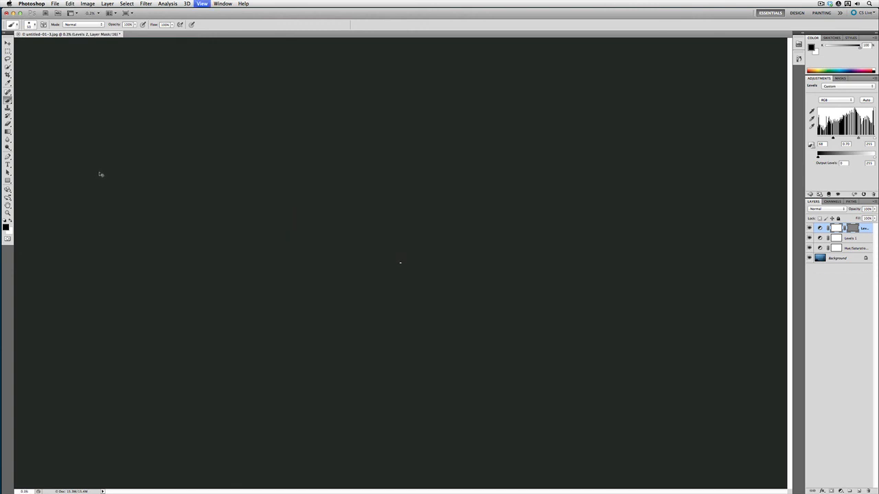
pyautogui.press('super+equal')
pyautogui.press('super+equal')
pyautogui.press('super+equal')
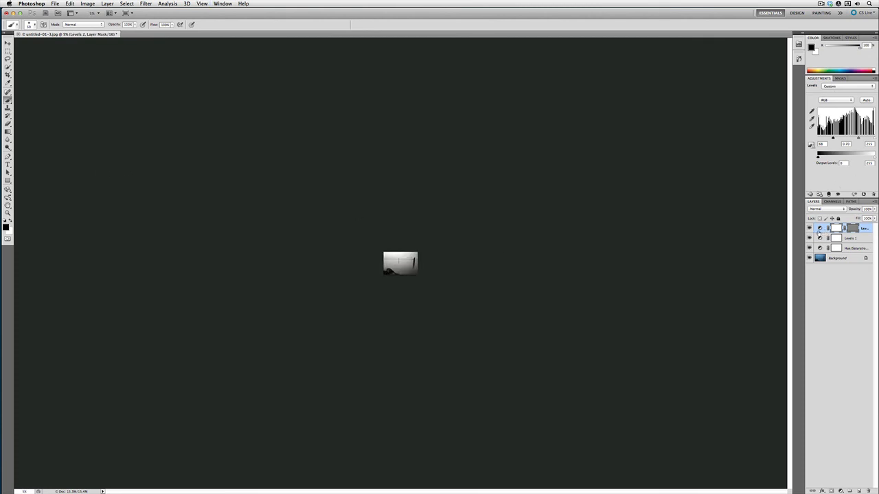
# Remove the extra mask from the Levels 2 layer, and delete that adjustment layer as well.
pyautogui.click(868, 490)
pyautogui.click(489, 160)
pyautogui.press('super+0')
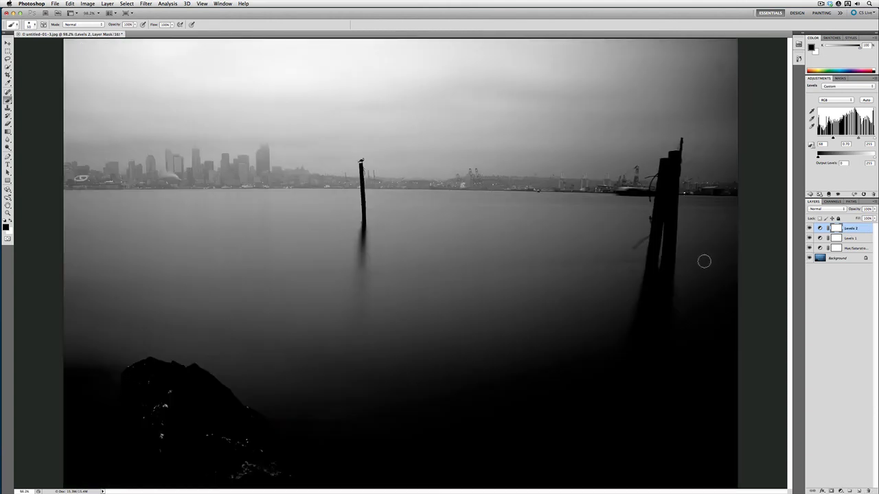
pyautogui.click(810, 229)
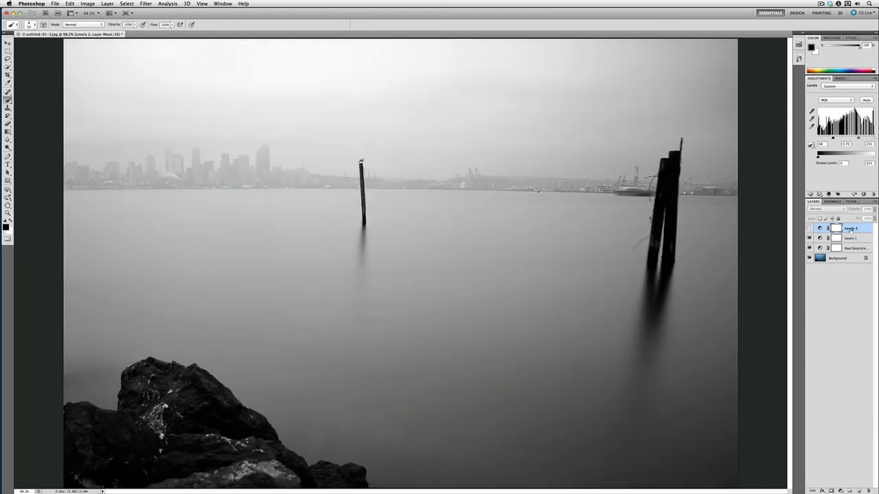
pyautogui.moveTo(858, 229); pyautogui.dragTo(868, 492)
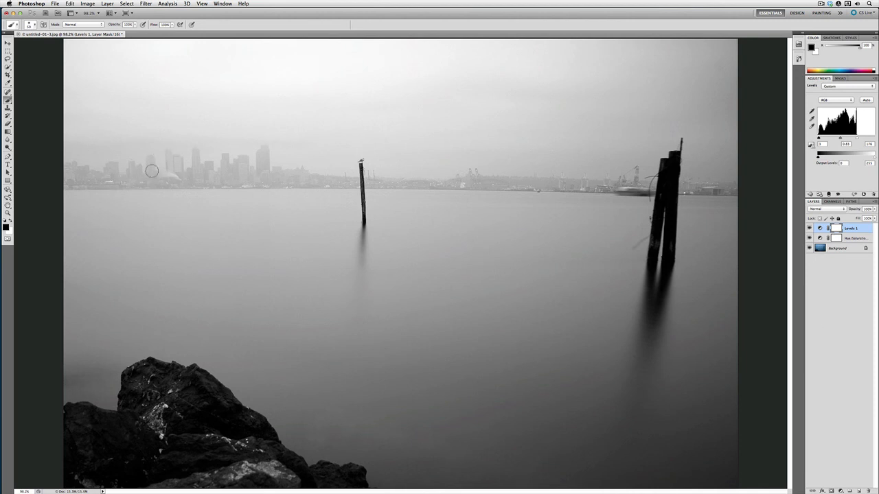
# Create a new layer in Overlay mode filled with the Overlay-neutral 50% gray.
pyautogui.click(106, 3)
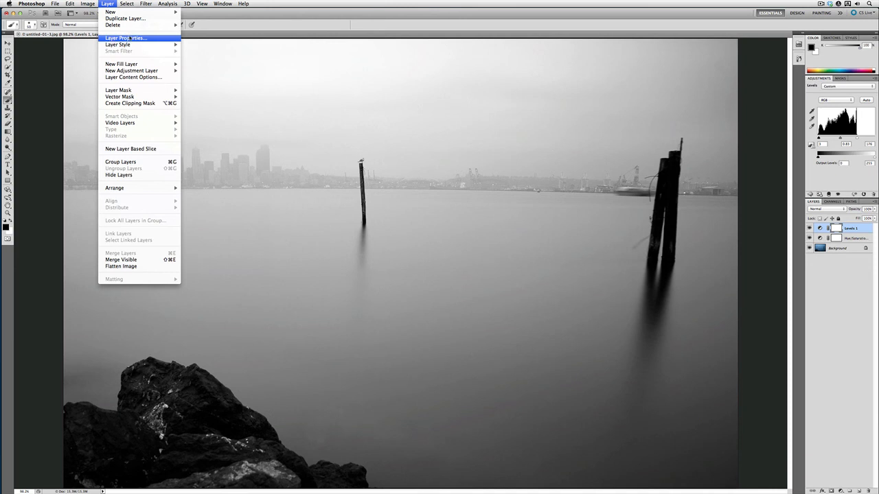
pyautogui.moveTo(120, 12)
pyautogui.click(194, 14)
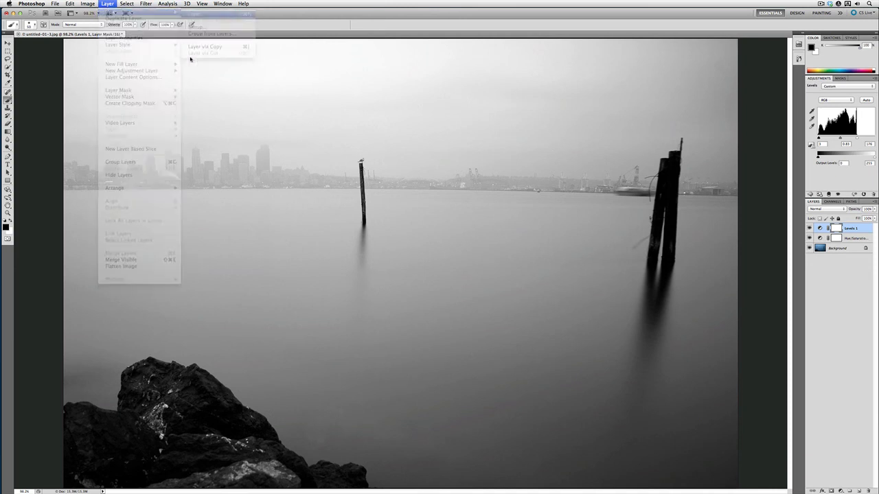
pyautogui.click(398, 253)
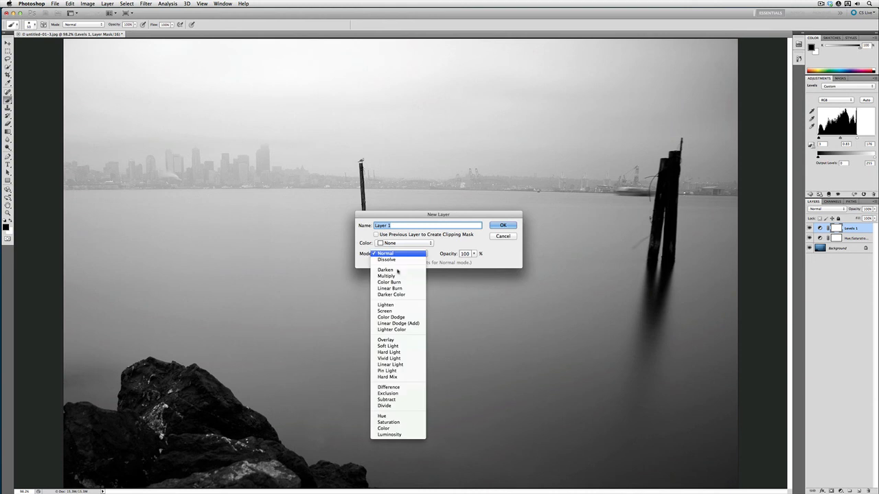
pyautogui.click(387, 340)
pyautogui.click(389, 265)
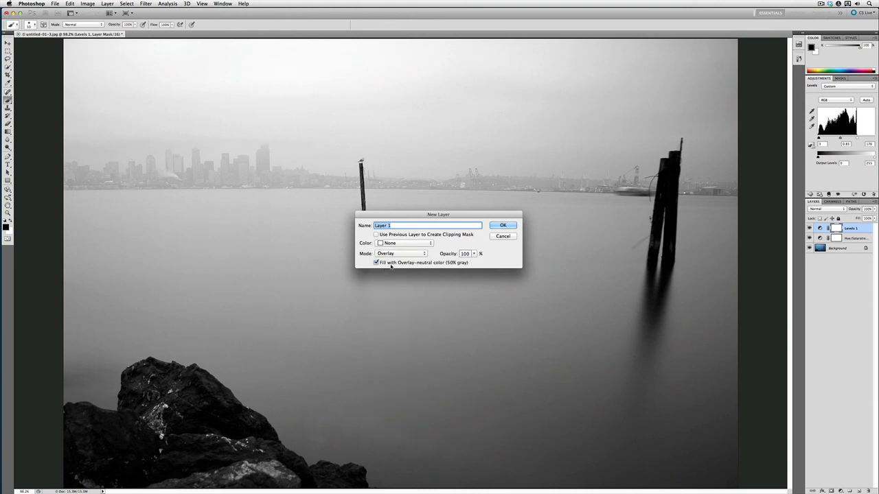
pyautogui.click(379, 254)
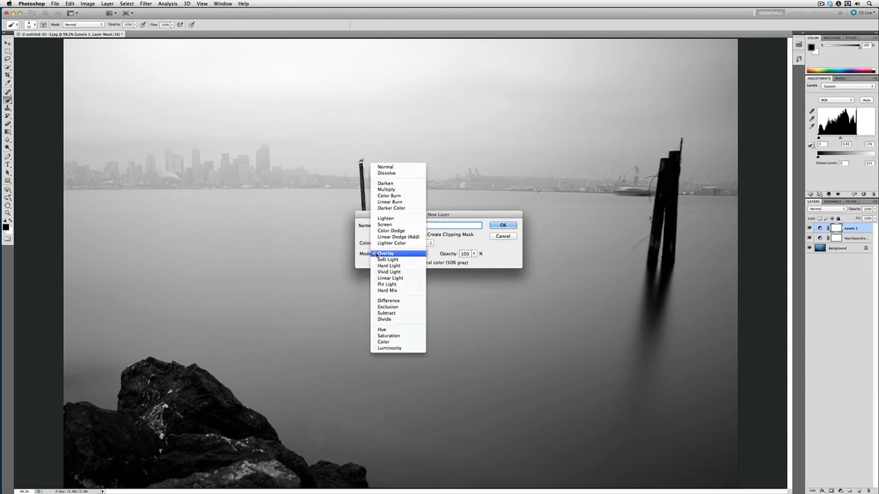
pyautogui.click(379, 254)
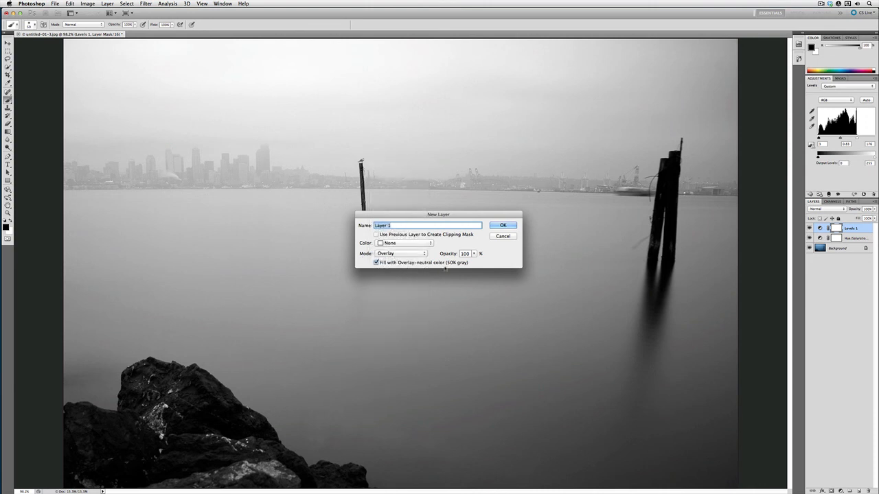
pyautogui.click(496, 225)
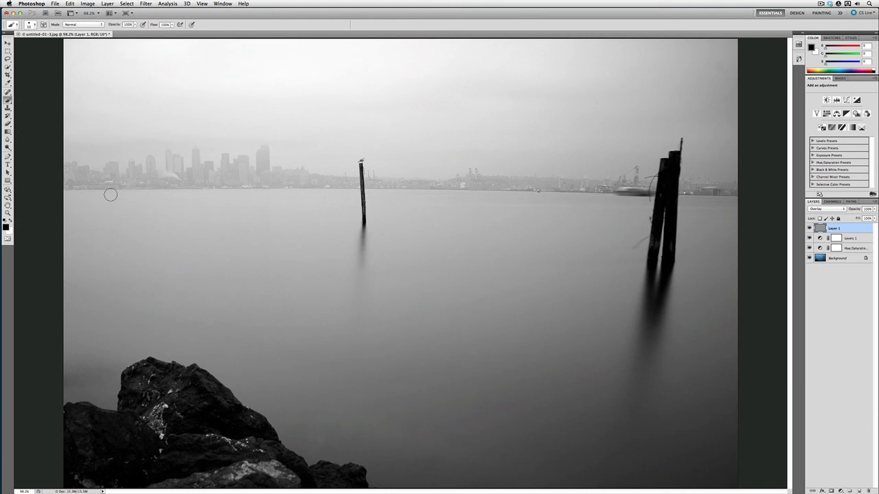
# Burn in the skyline along the whole horizon on the gray Overlay layer with a black Brush, setting its opacity to 15%.
pyautogui.press('1')
pyautogui.moveTo(108, 177)
pyautogui.mouseDown()
pyautogui.moveTo(89, 182)
pyautogui.moveTo(373, 184)
pyautogui.moveTo(268, 180)
pyautogui.moveTo(266, 166)
pyautogui.moveTo(258, 177)
pyautogui.moveTo(240, 167)
pyautogui.moveTo(193, 180)
pyautogui.moveTo(166, 173)
pyautogui.moveTo(165, 158)
pyautogui.moveTo(96, 178)
pyautogui.moveTo(707, 184)
pyautogui.mouseUp()
pyautogui.press('1')
pyautogui.press('5')
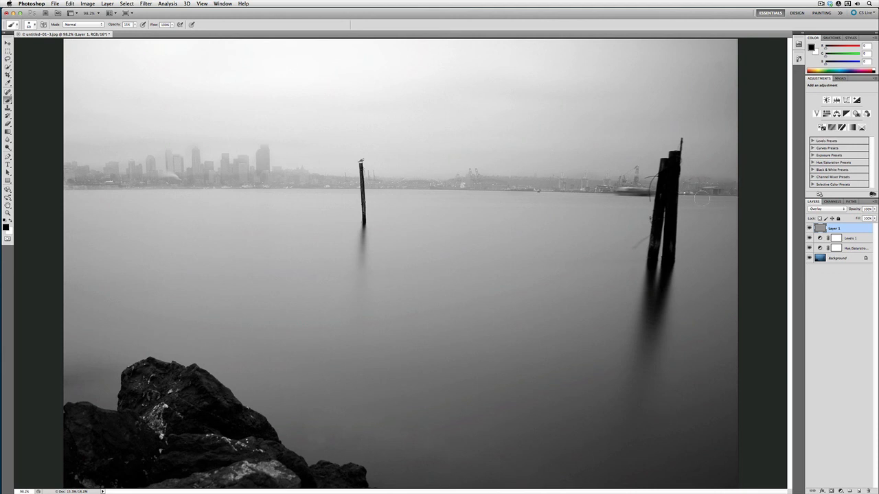
# Compare the last burn stroke by undoing and restoring it, with white as the foreground color, and lower the Brush opacity to 5%.
pyautogui.press('x')
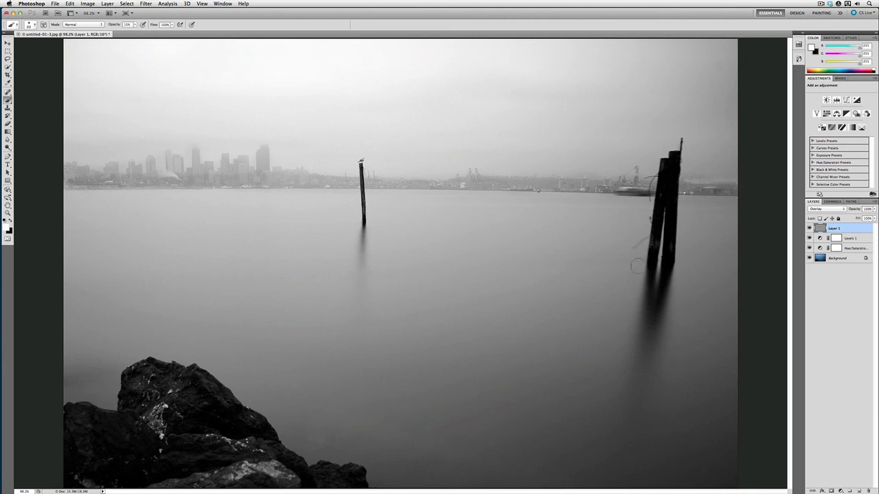
pyautogui.press('super+z')
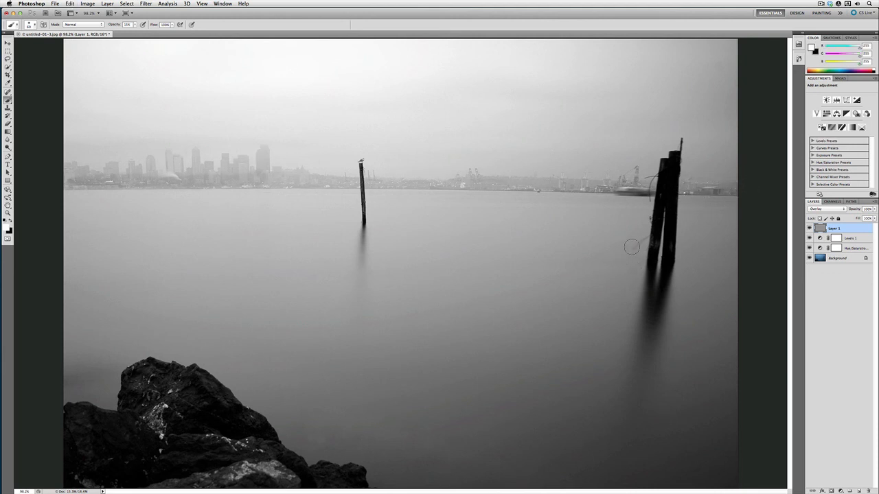
pyautogui.press('super+z')
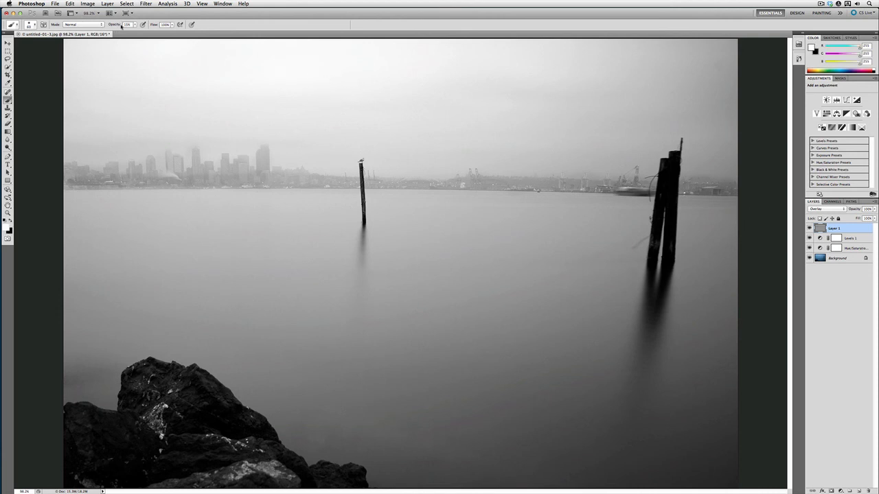
pyautogui.moveTo(121, 26); pyautogui.dragTo(117, 27)
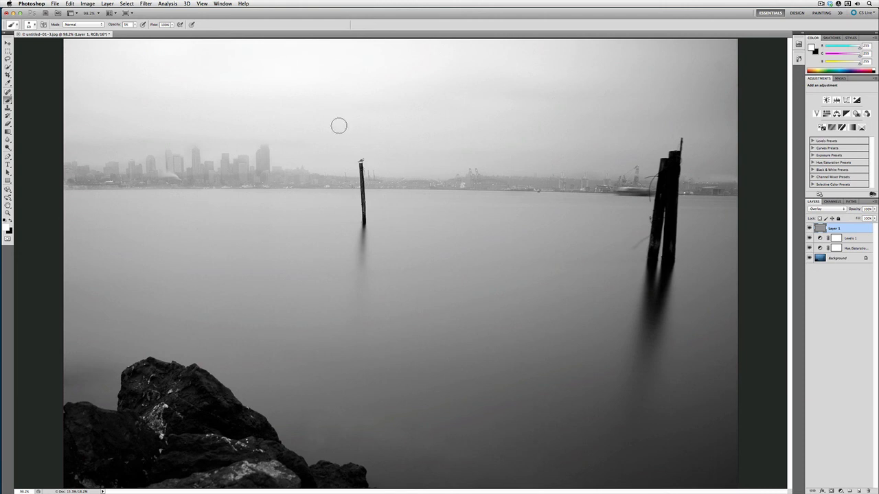
# Compare the photo with the Hue/Saturation, Levels 1 and gray Overlay layers each hidden and shown again.
pyautogui.click(851, 248)
pyautogui.click(810, 248)
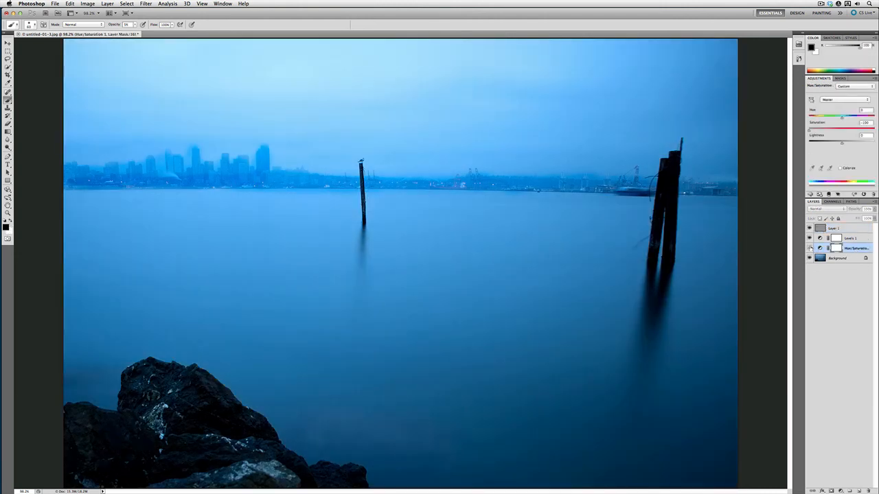
pyautogui.click(810, 248)
pyautogui.click(809, 238)
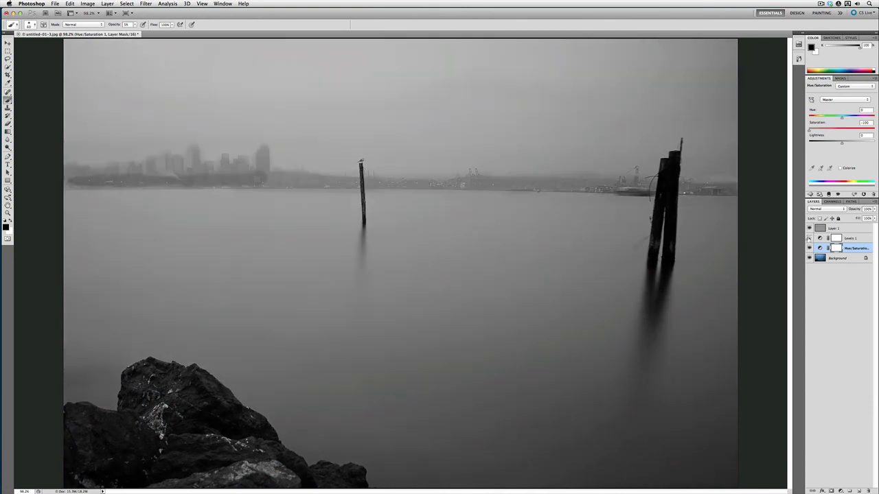
pyautogui.click(809, 238)
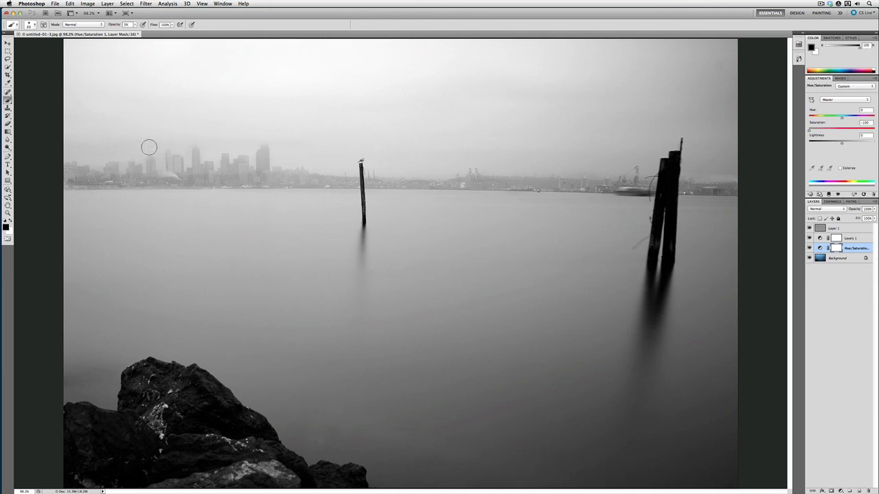
pyautogui.click(809, 228)
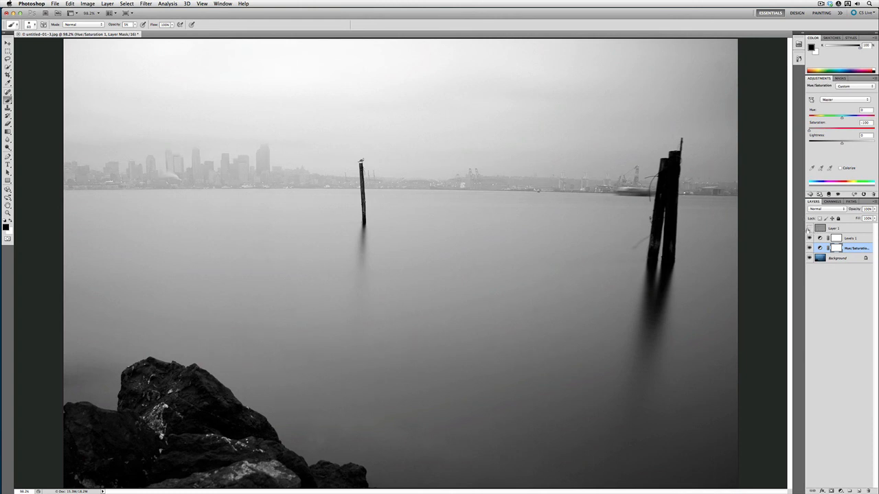
pyautogui.click(809, 228)
pyautogui.moveTo(259, 162)
pyautogui.mouseDown()
pyautogui.moveTo(244, 179)
pyautogui.moveTo(240, 169)
pyautogui.moveTo(233, 185)
pyautogui.mouseUp()
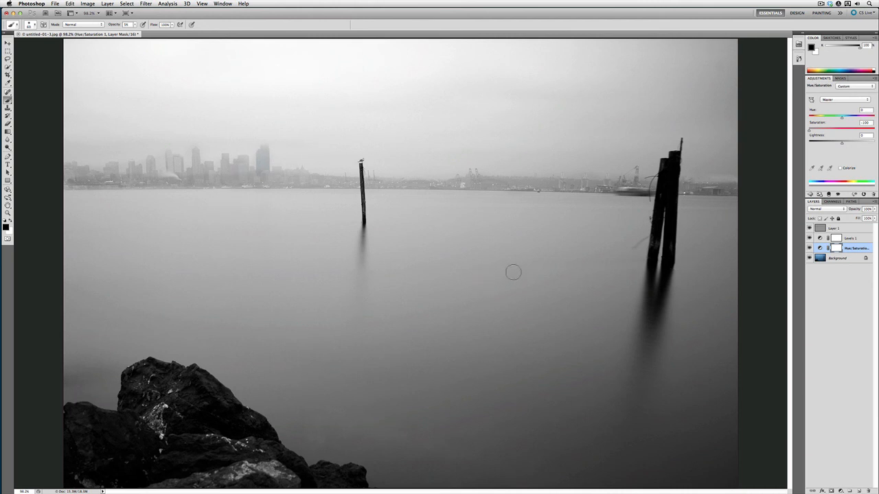
pyautogui.press('super+alt+z')
pyautogui.press('super+alt+z')
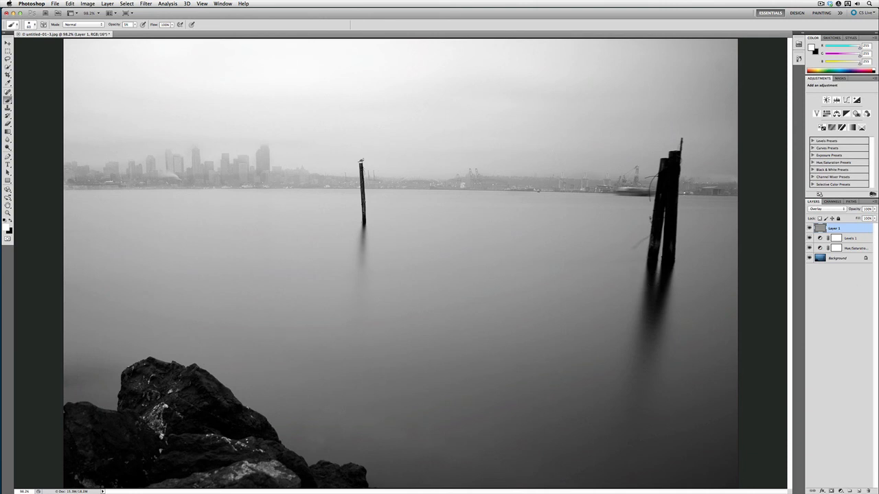
# Lasso the thin branch beside the paired pilings and apply a Content-Aware fill at 100% opacity on the gray Overlay layer.
pyautogui.press('super+h')
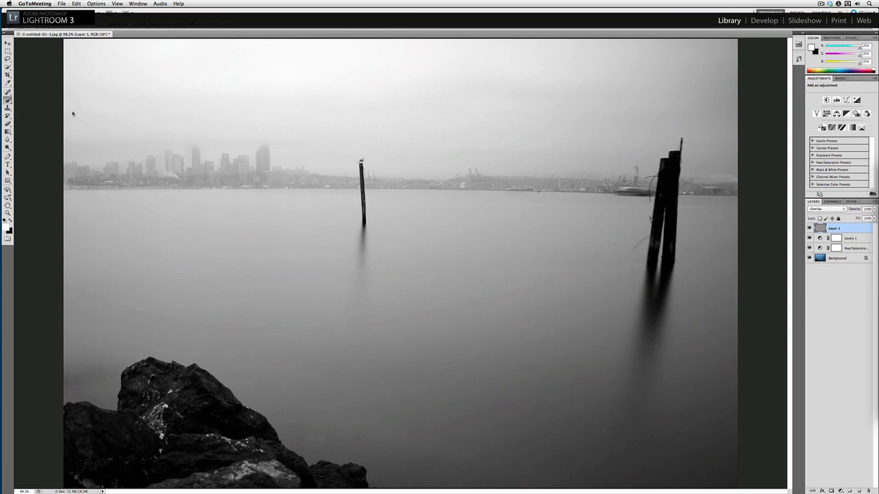
pyautogui.click(8, 60)
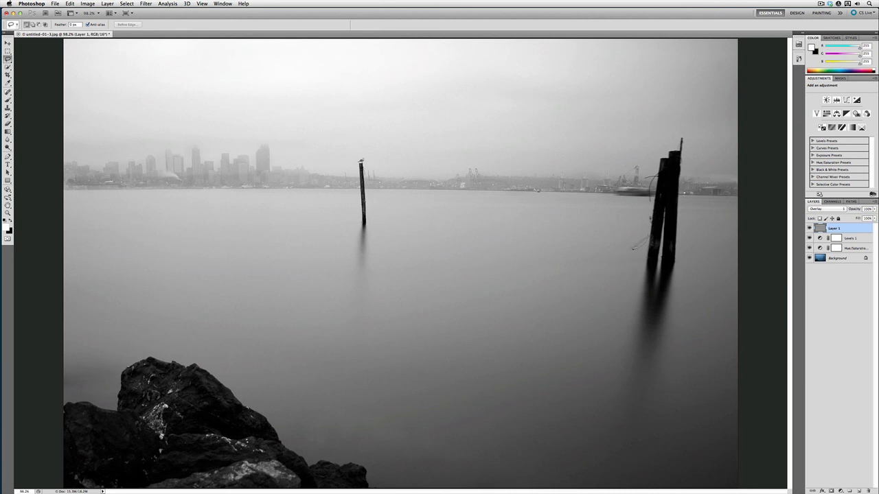
pyautogui.moveTo(639, 239); pyautogui.dragTo(638, 240)
pyautogui.hotkey('shift', 'BackSpace')
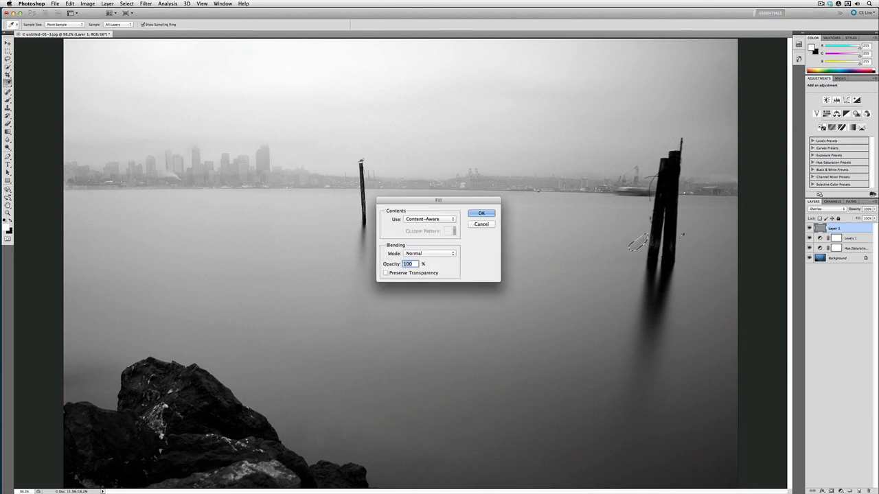
pyautogui.click(481, 213)
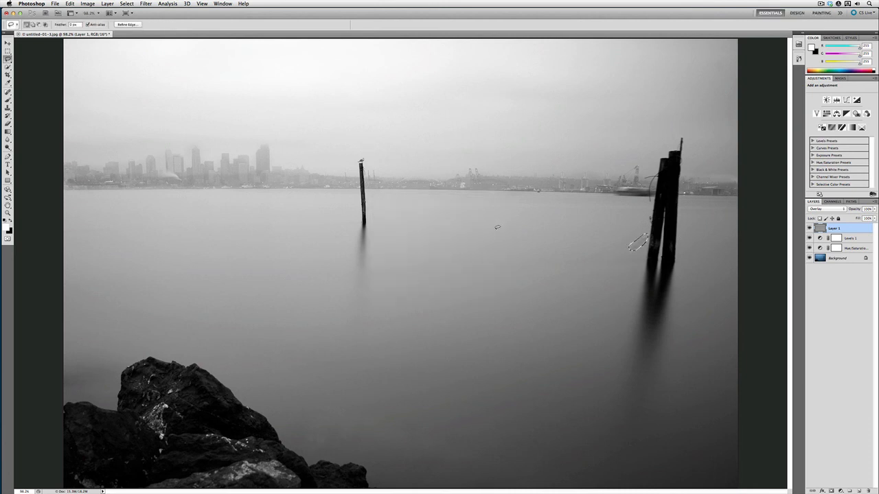
pyautogui.click(834, 258)
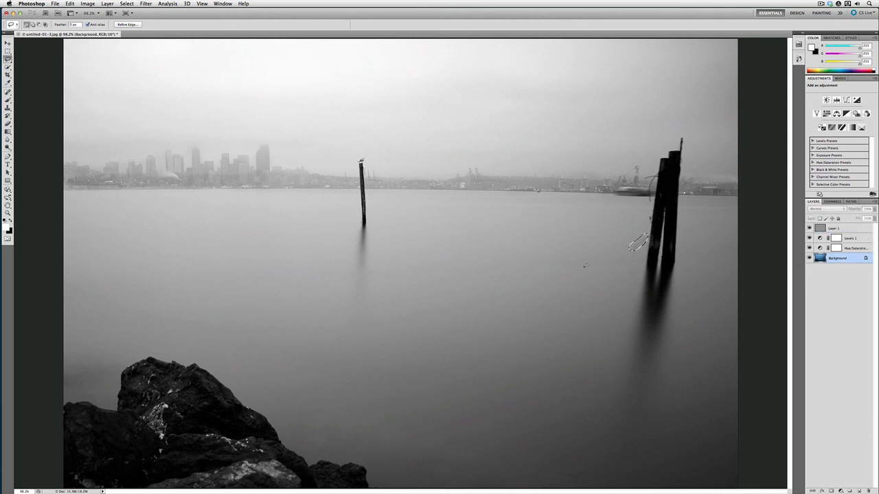
pyautogui.click(836, 228)
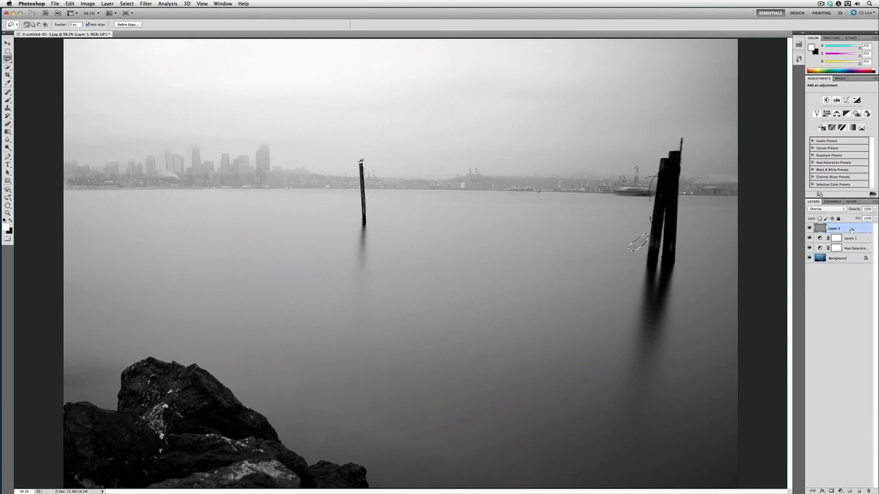
# Stamp the visible layers onto a new top layer, Content-Aware fill the selected branch on it and clear the selection.
pyautogui.click(107, 3)
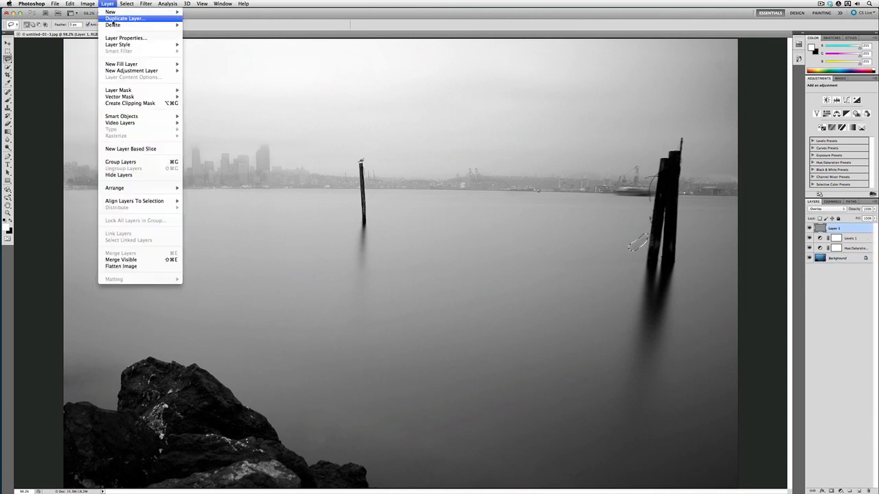
pyautogui.keyDown('alt'); pyautogui.click(141, 259); pyautogui.keyUp('alt')
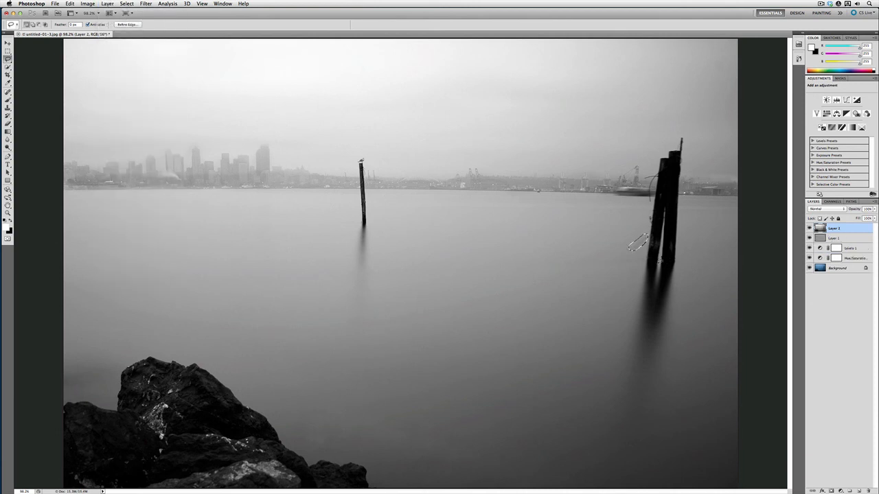
pyautogui.hotkey('shift', 'BackSpace')
pyautogui.click(480, 214)
pyautogui.press('super+d')
# Crop the photo to a rectangular selection holding the single post and the rocks but excluding the paired pilings, and deselect.
pyautogui.click(8, 51)
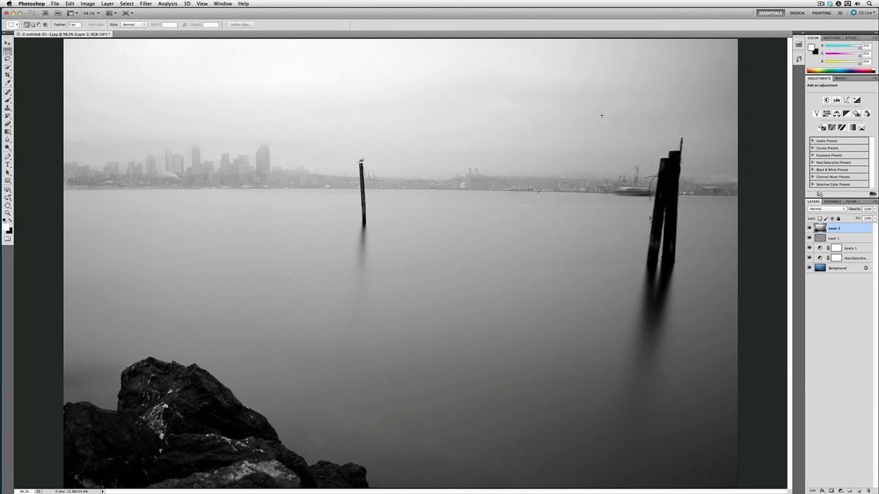
pyautogui.moveTo(537, 177); pyautogui.dragTo(2, 453)
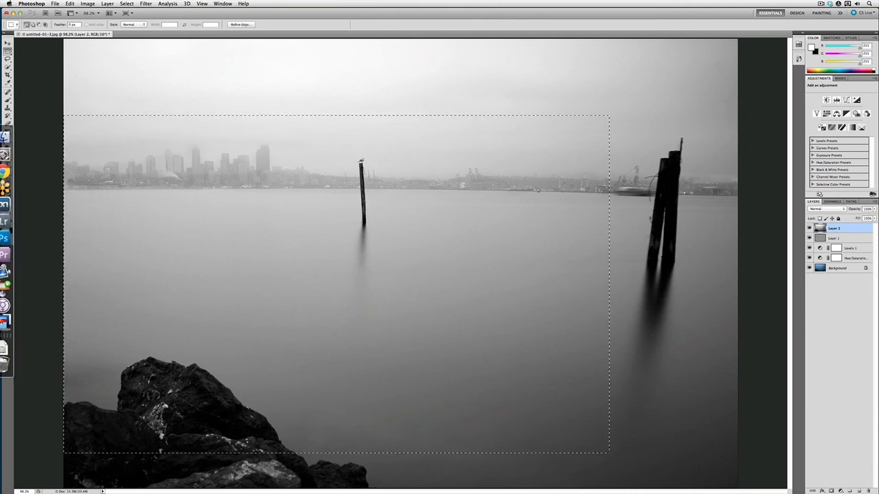
pyautogui.click(88, 4)
pyautogui.click(92, 83)
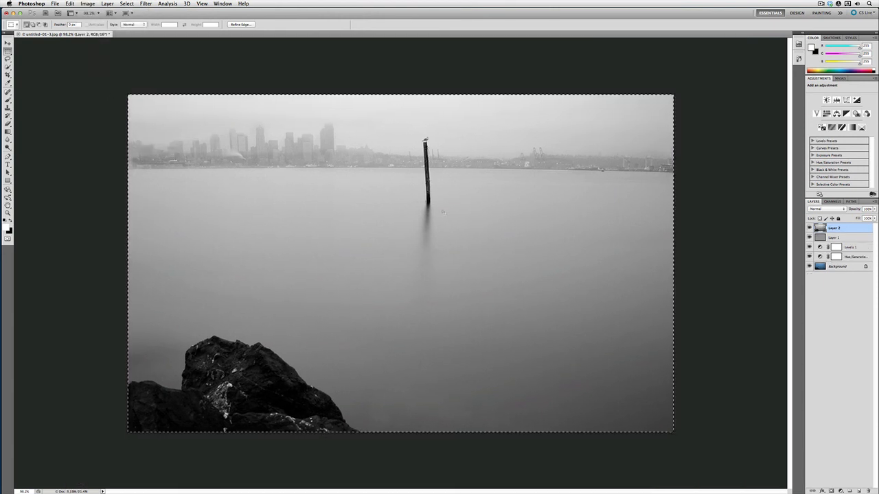
pyautogui.press('super+d')
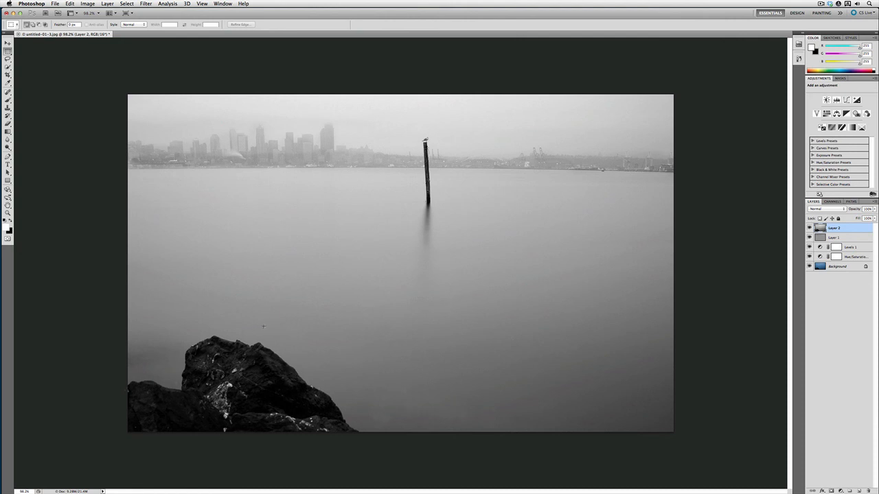
# Try to copy the loosely lassoed rocks to a new layer and move them to the photo's lower-right corner, and delete that layer.
pyautogui.click(9, 59)
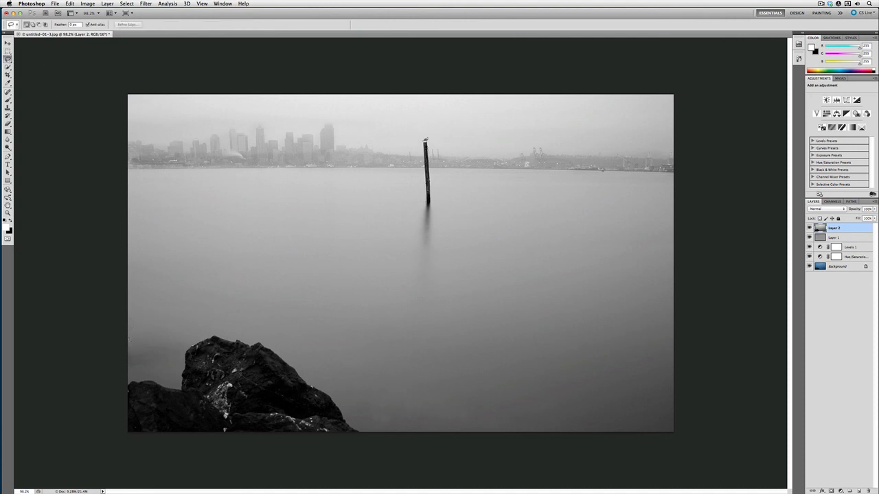
pyautogui.moveTo(403, 448)
pyautogui.mouseDown()
pyautogui.moveTo(305, 466)
pyautogui.moveTo(118, 465)
pyautogui.moveTo(85, 431)
pyautogui.moveTo(83, 338)
pyautogui.mouseUp()
pyautogui.press('super+j')
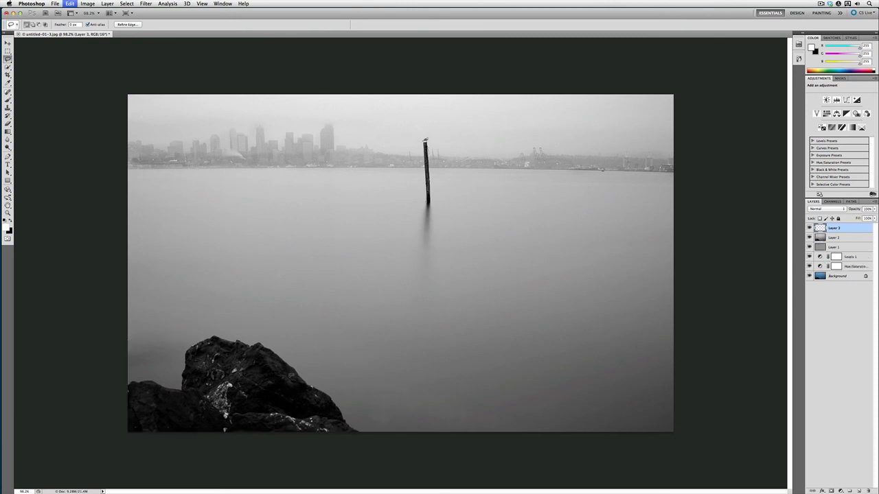
pyautogui.press('v')
pyautogui.moveTo(273, 358); pyautogui.dragTo(608, 366)
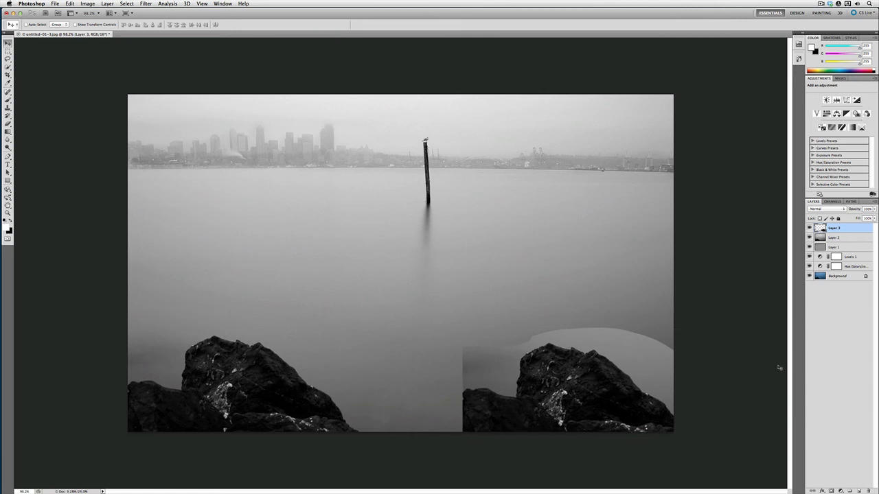
pyautogui.press('BackSpace')
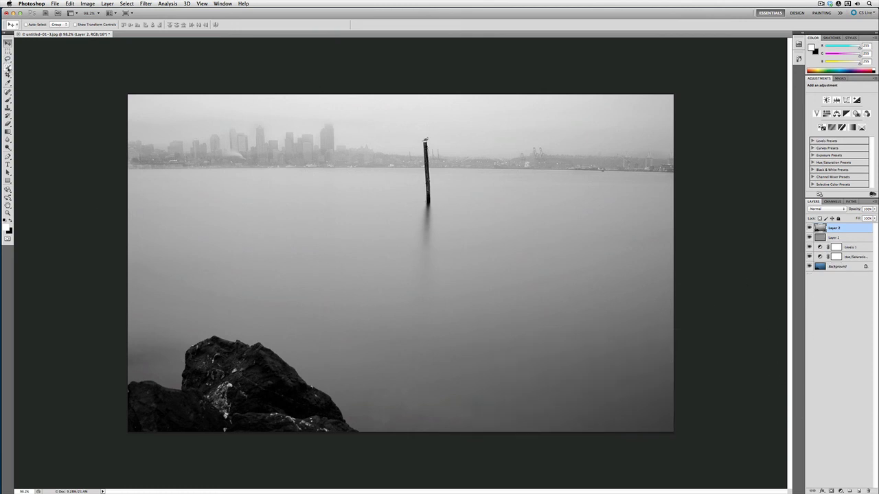
# Select the rocks with Quick Selection, paste a copy on a new layer and move it to the photo's lower-right corner.
pyautogui.click(7, 67)
pyautogui.moveTo(288, 391)
pyautogui.mouseDown()
pyautogui.moveTo(206, 399)
pyautogui.moveTo(322, 405)
pyautogui.mouseUp()
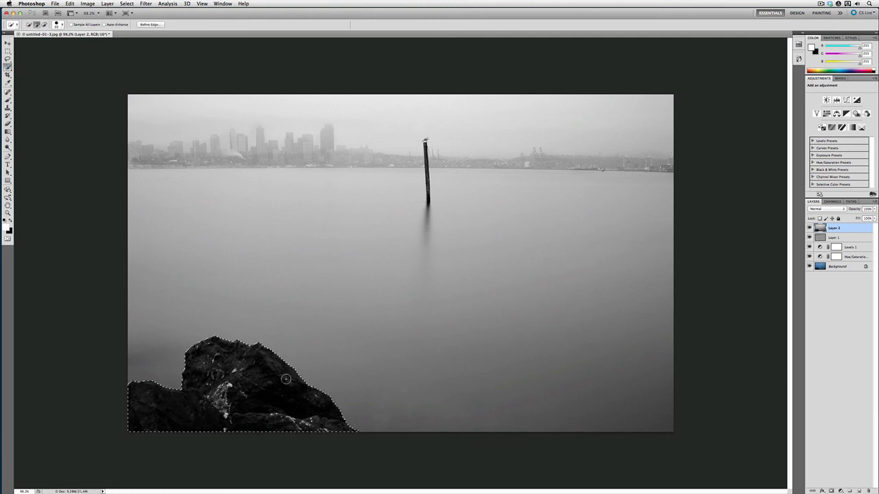
pyautogui.press('super+c')
pyautogui.press('super+v')
pyautogui.press('v')
pyautogui.moveTo(276, 383); pyautogui.dragTo(582, 393)
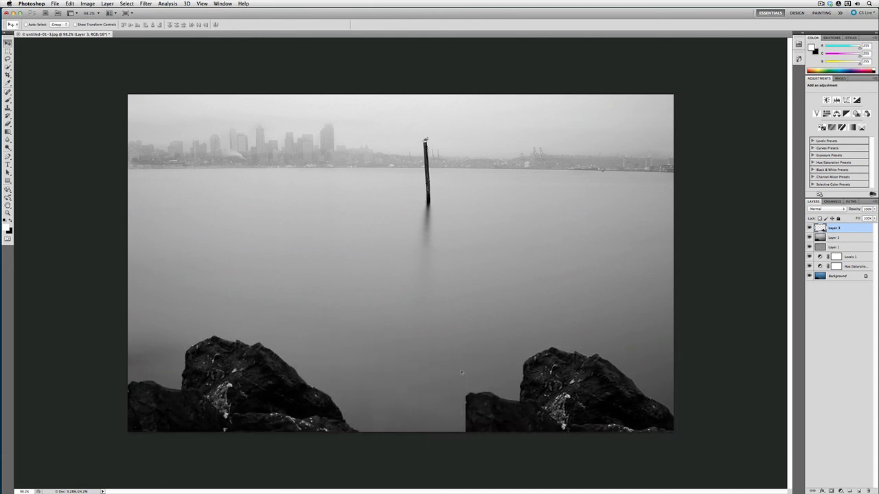
# Remove the original lower-left rocks from Layer 2 by lassoing them with a Content-Aware fill, and deselect.
pyautogui.click(7, 59)
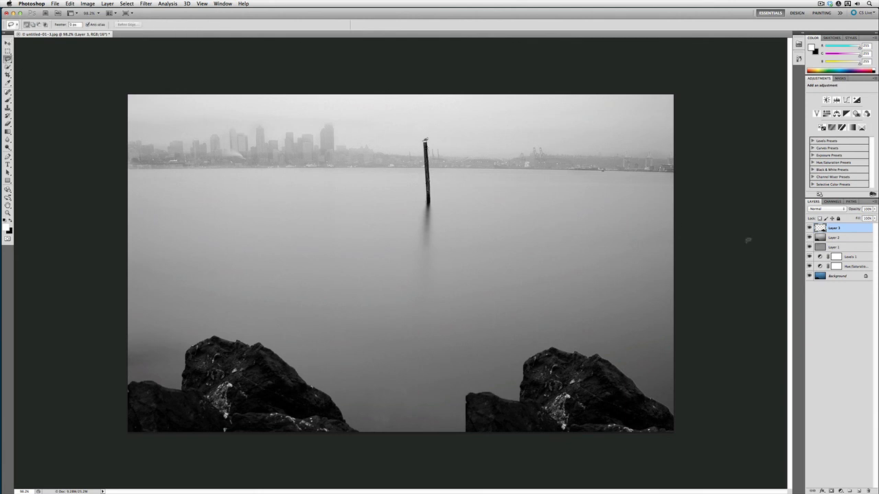
pyautogui.click(833, 237)
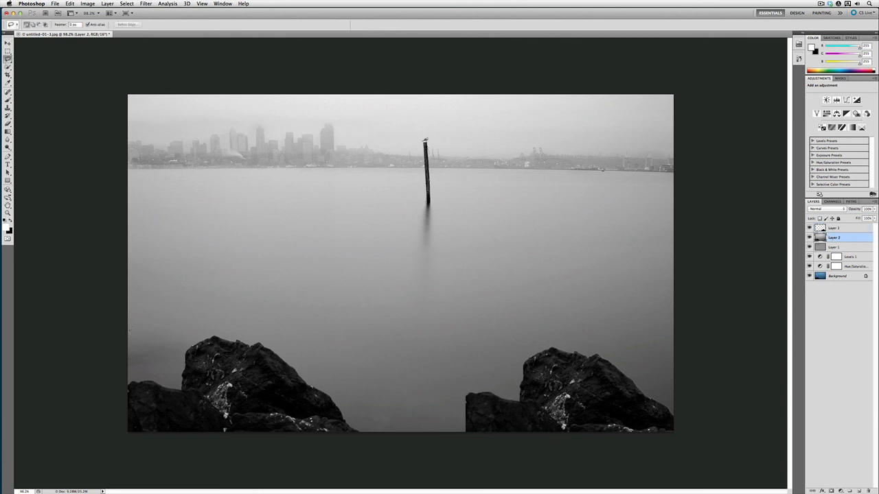
pyautogui.moveTo(374, 429)
pyautogui.mouseDown()
pyautogui.moveTo(331, 466)
pyautogui.moveTo(123, 473)
pyautogui.moveTo(95, 452)
pyautogui.moveTo(66, 349)
pyautogui.mouseUp()
pyautogui.hotkey('shift', 'BackSpace')
pyautogui.press('Escape')
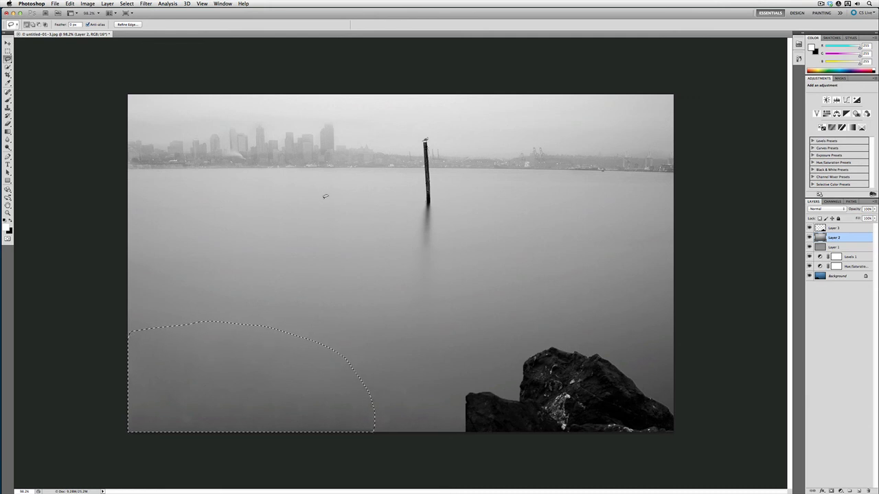
pyautogui.press('super+d')
# Choose the Clone Stamp and stamp all visible layers onto a new layer above the copied rocks.
pyautogui.click(8, 99)
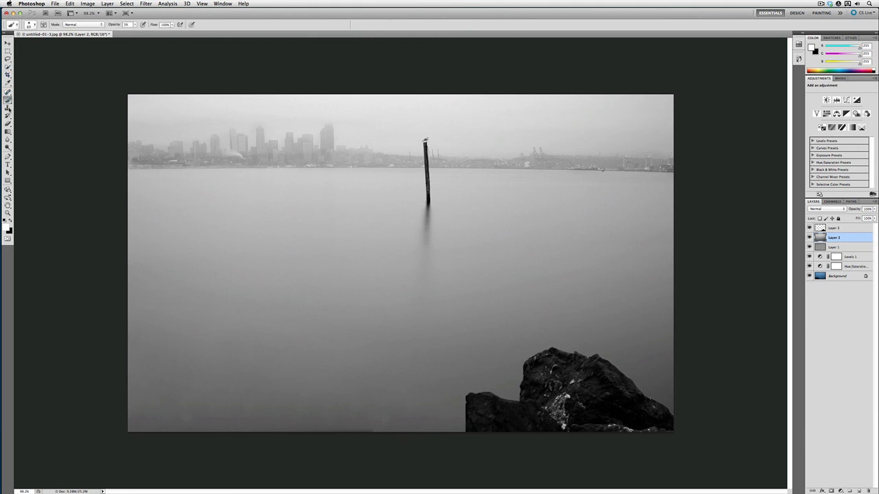
pyautogui.click(8, 108)
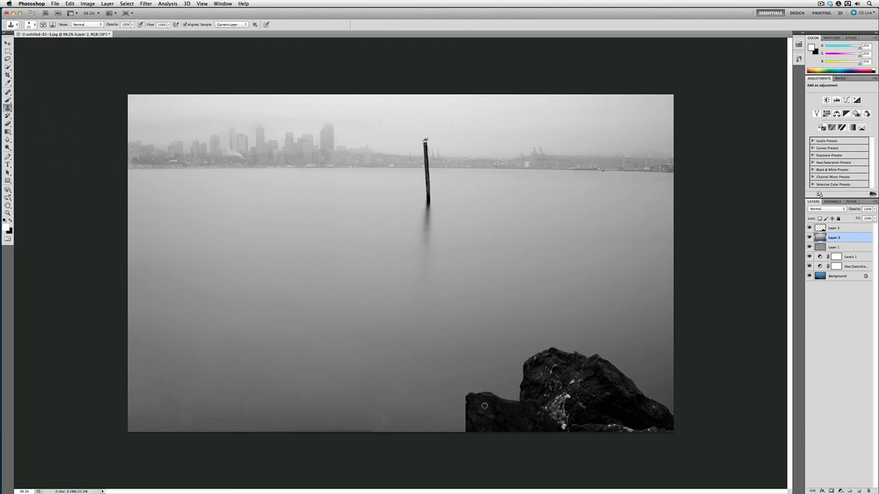
pyautogui.click(835, 228)
pyautogui.click(87, 4)
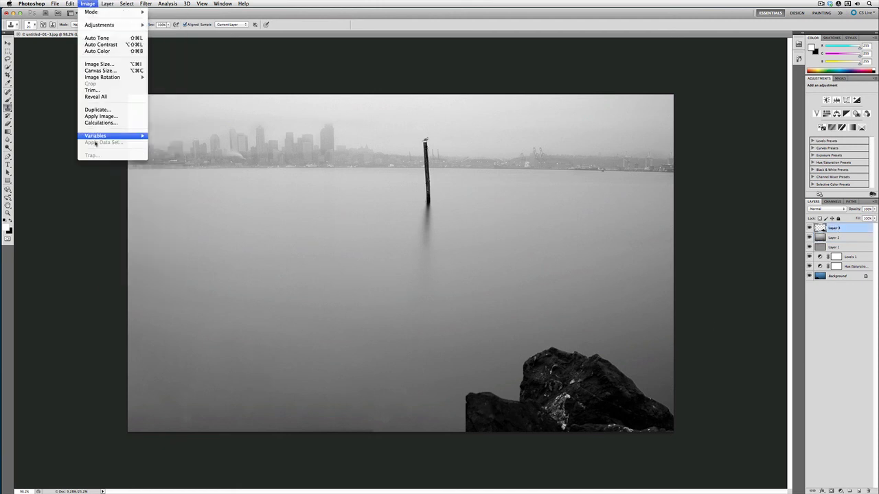
pyautogui.moveTo(107, 3)
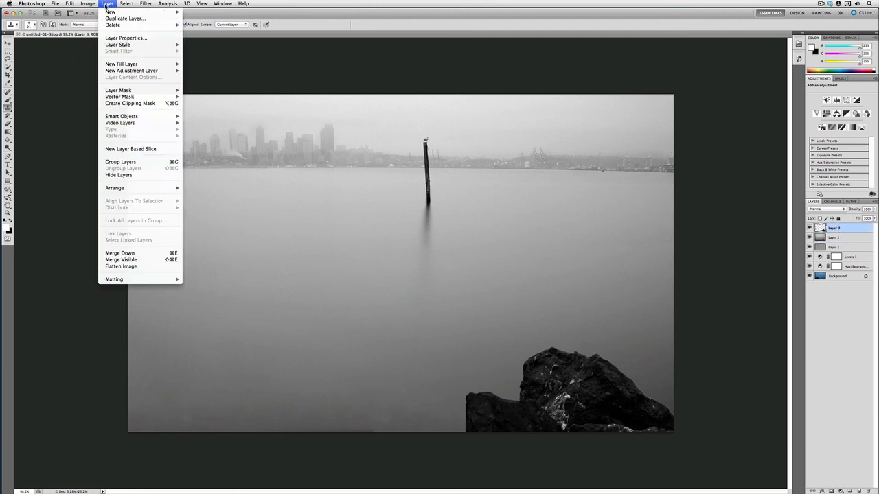
pyautogui.keyDown('alt'); pyautogui.click(151, 260); pyautogui.keyUp('alt')
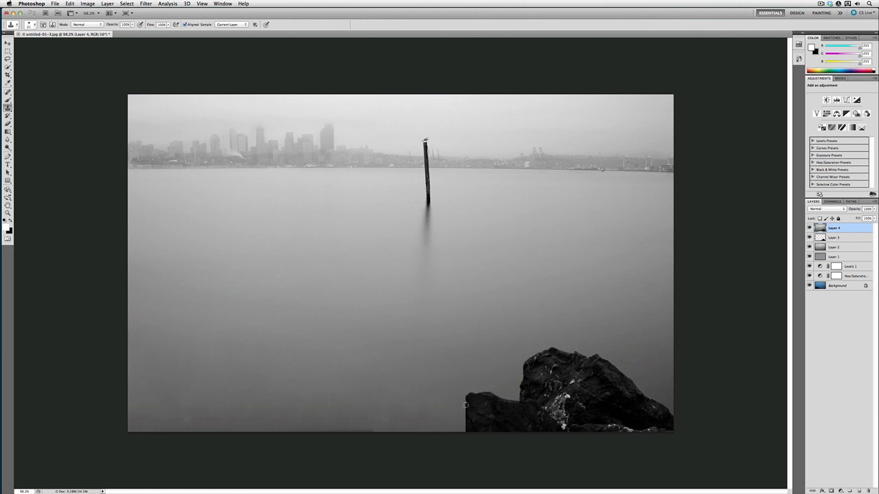
# Clone rock texture over the straight cut edge of the copied rocks to extend it into a natural slope.
pyautogui.rightClick(492, 406)
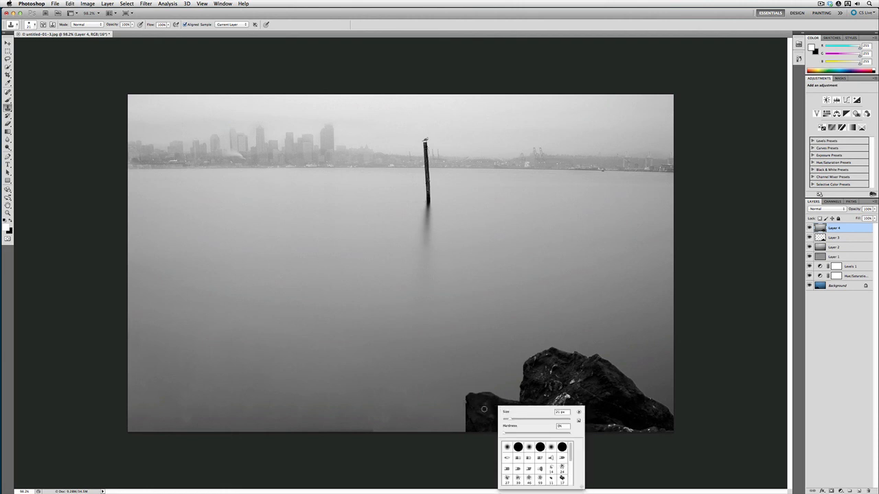
pyautogui.keyDown('alt'); pyautogui.click(486, 405); pyautogui.keyUp('alt')
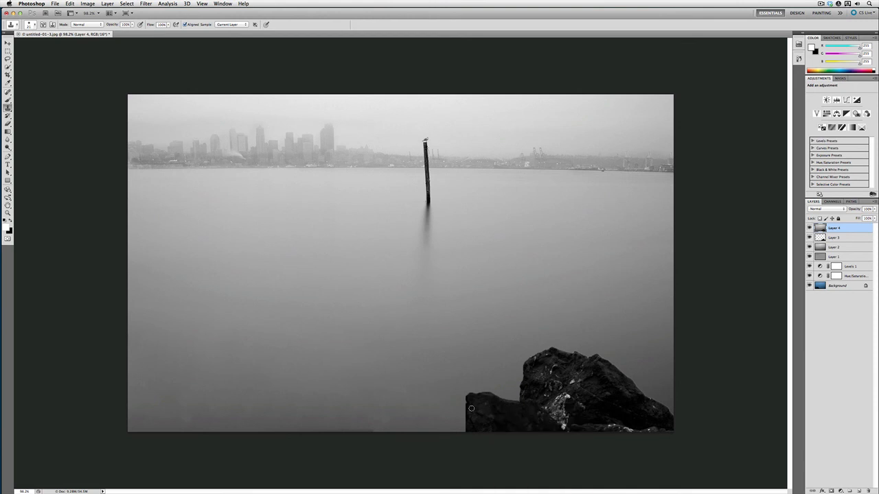
pyautogui.moveTo(469, 403); pyautogui.dragTo(466, 423)
pyautogui.keyDown('alt'); pyautogui.click(475, 414); pyautogui.keyUp('alt')
pyautogui.moveTo(465, 429)
pyautogui.mouseDown()
pyautogui.moveTo(457, 429)
pyautogui.moveTo(465, 399)
pyautogui.mouseUp()
pyautogui.keyDown('alt'); pyautogui.click(478, 413); pyautogui.keyUp('alt')
pyautogui.keyDown('alt'); pyautogui.click(471, 417); pyautogui.keyUp('alt')
pyautogui.moveTo(457, 428); pyautogui.dragTo(456, 427)
pyautogui.press('super+z')
# Try rotating the copied rocks on Layer 3 by 180°.
pyautogui.click(835, 238)
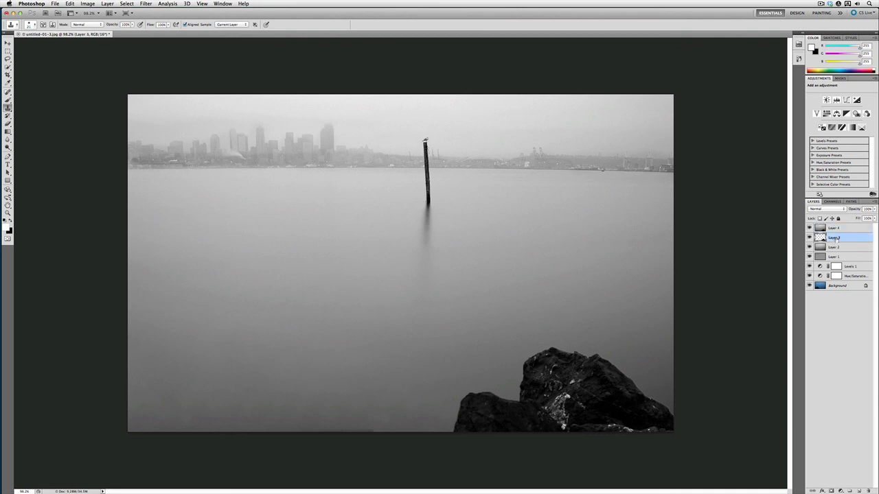
pyautogui.click(89, 4)
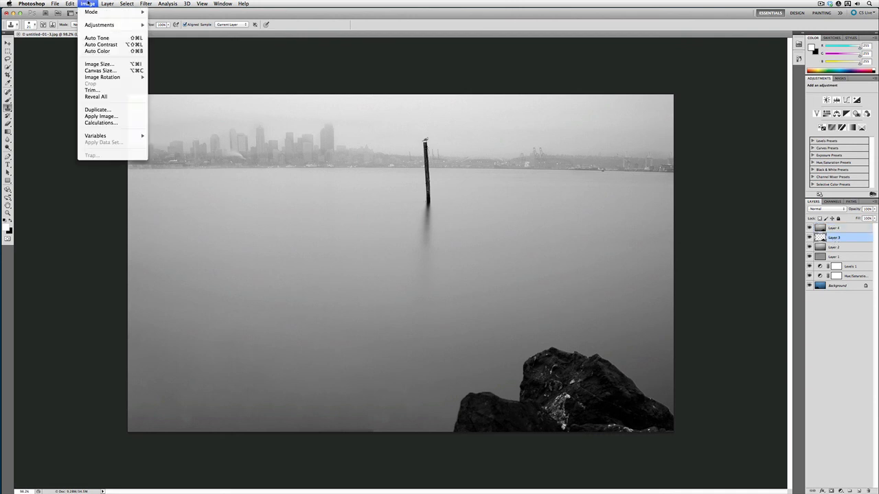
pyautogui.moveTo(70, 4)
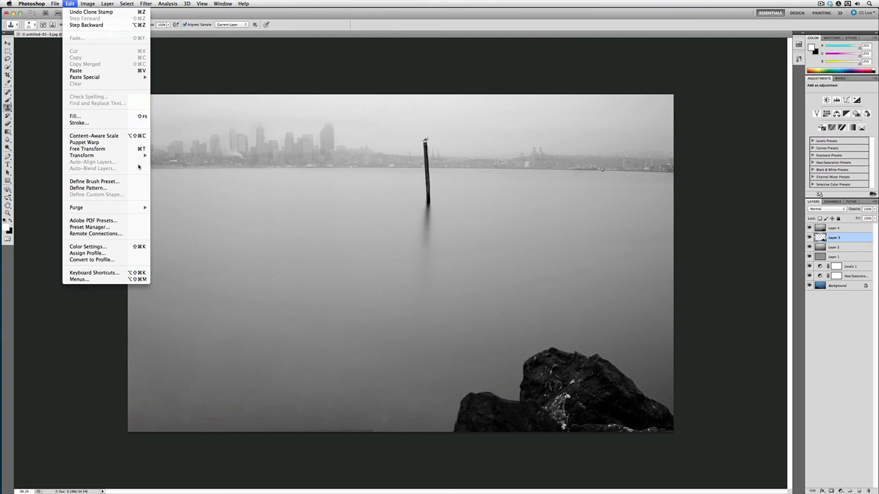
pyautogui.moveTo(140, 157)
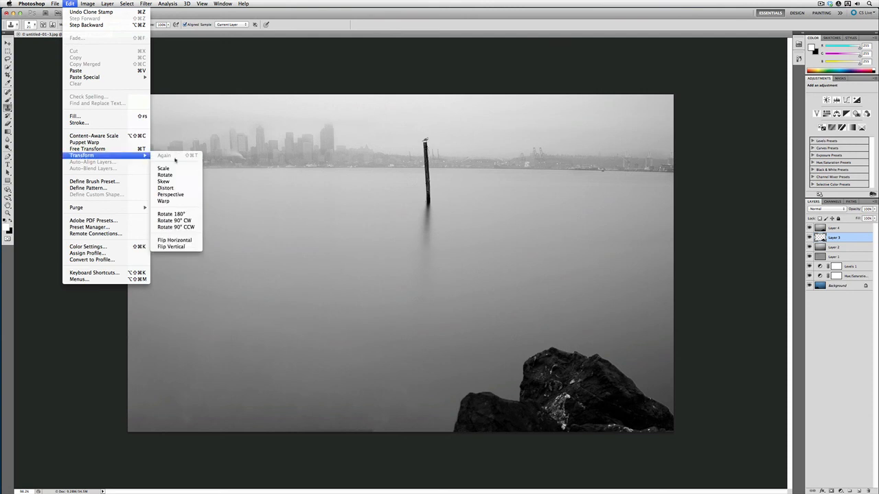
pyautogui.click(192, 214)
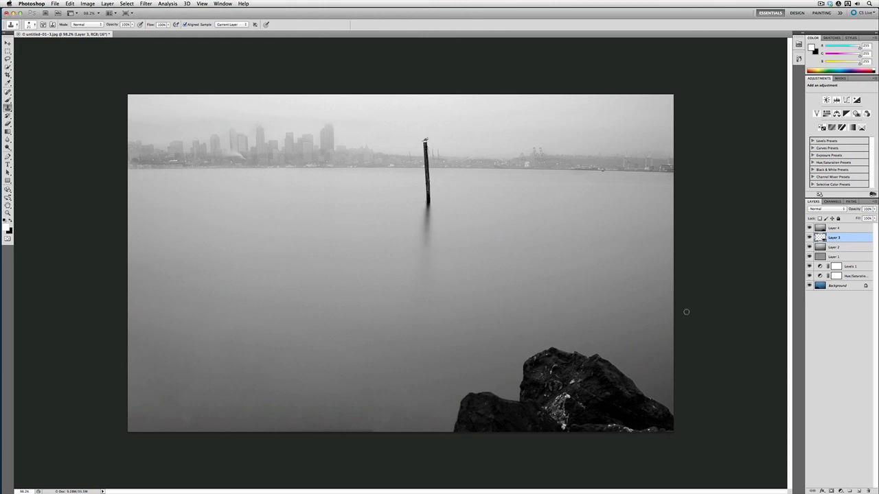
# With Layer 4 hidden, flip the copied rocks on Layer 3 horizontally and move them partly past the photo's right edge.
pyautogui.click(808, 228)
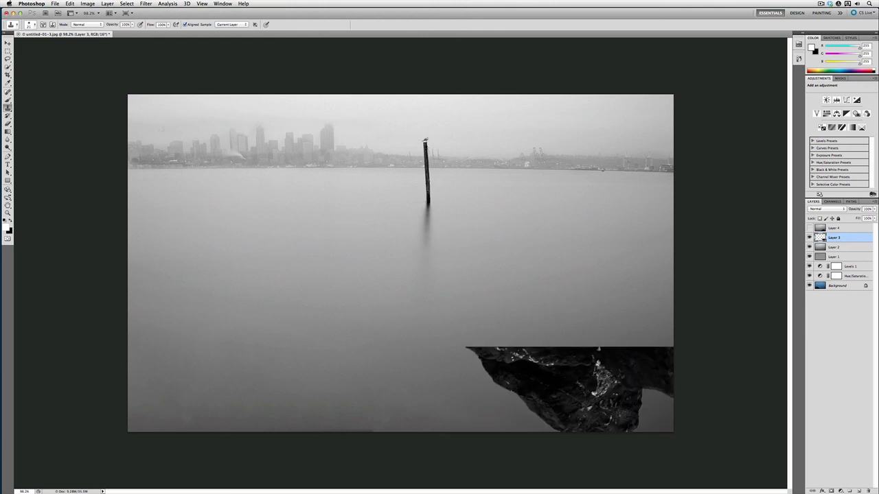
pyautogui.click(87, 3)
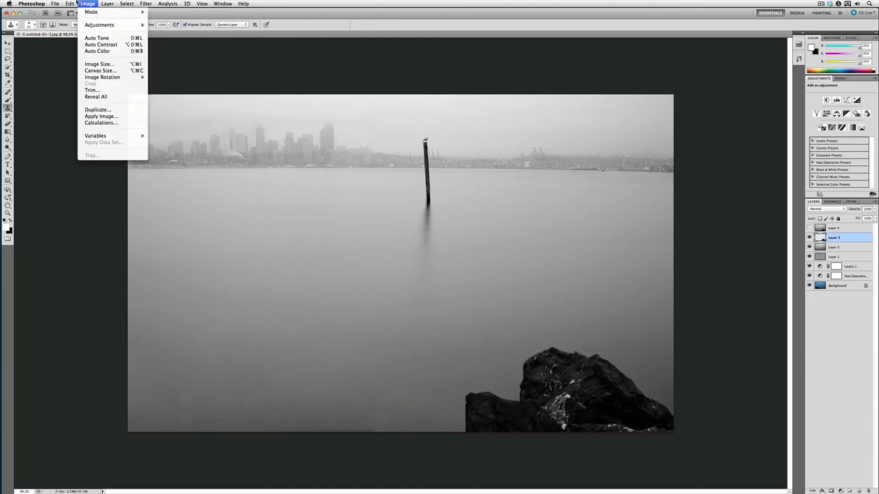
pyautogui.moveTo(70, 3)
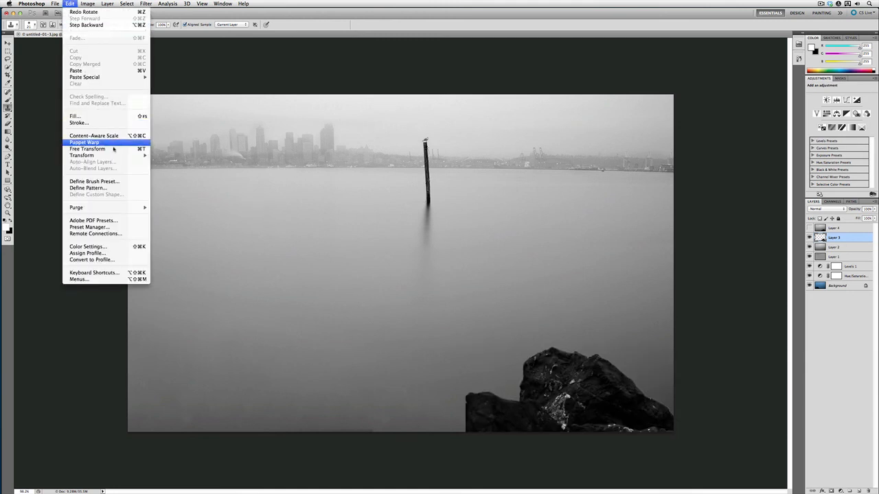
pyautogui.moveTo(115, 156)
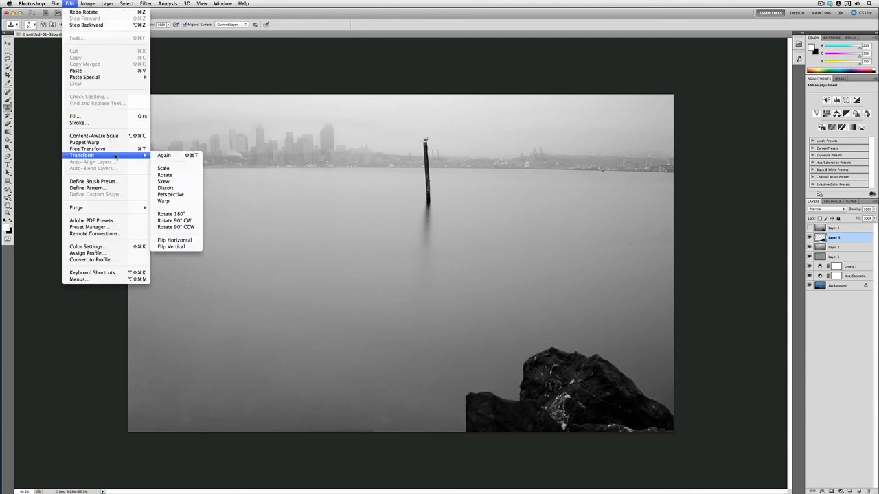
pyautogui.click(193, 239)
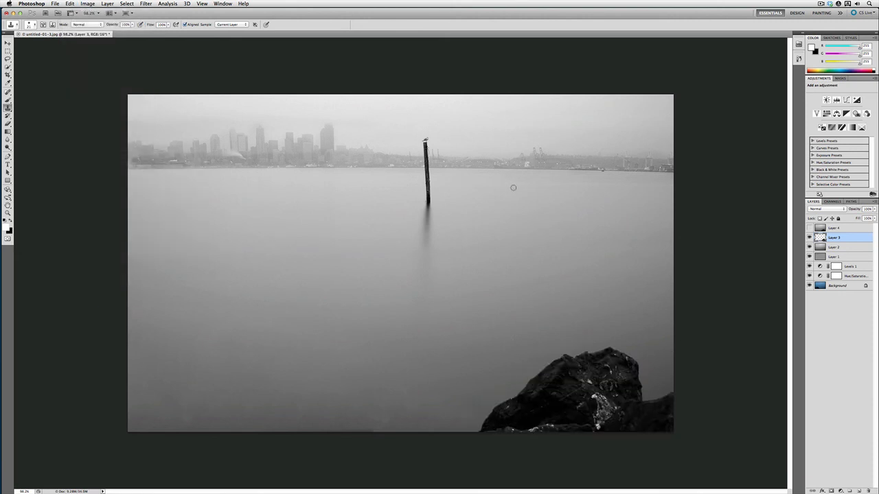
pyautogui.press('v')
pyautogui.moveTo(579, 391)
pyautogui.mouseDown()
pyautogui.moveTo(616, 390)
pyautogui.moveTo(542, 391)
pyautogui.moveTo(633, 394)
pyautogui.mouseUp()
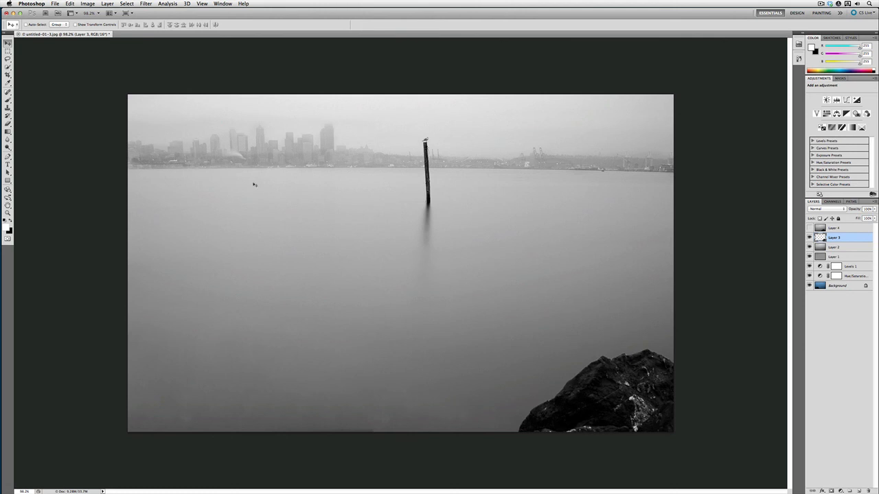
# Compare the photo before and after moving the rocks by hiding and showing Layer 3 and Layer 2.
pyautogui.click(809, 237)
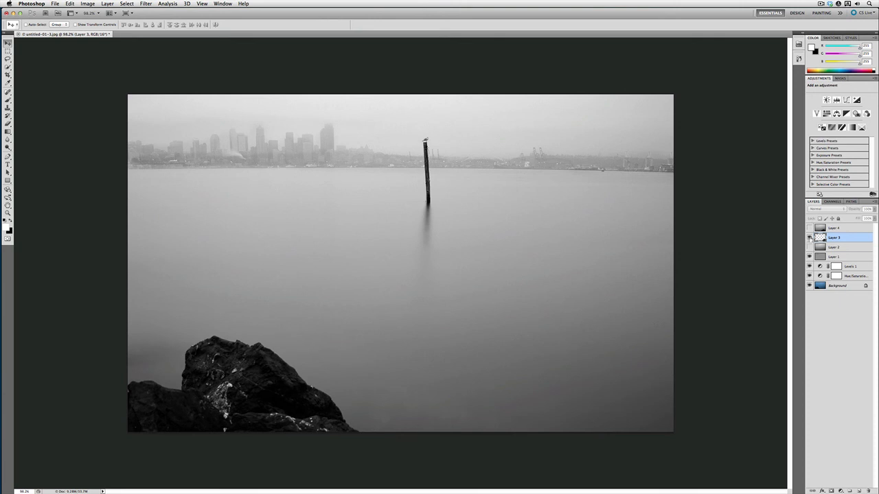
pyautogui.click(810, 237)
pyautogui.click(810, 238)
pyautogui.click(810, 238)
pyautogui.click(809, 247)
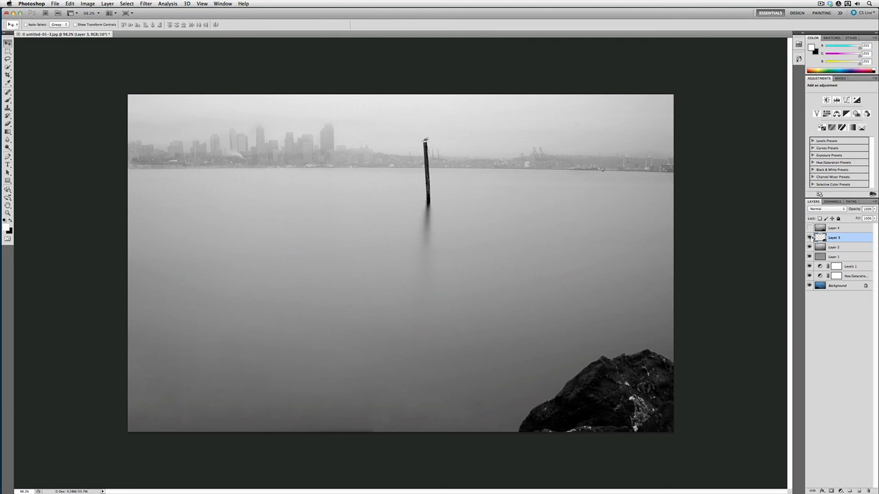
# With Layer 2 and Layer 3 hidden, try cropping the photo to a vertical composition of the skyline and rocks without the post.
pyautogui.click(809, 247)
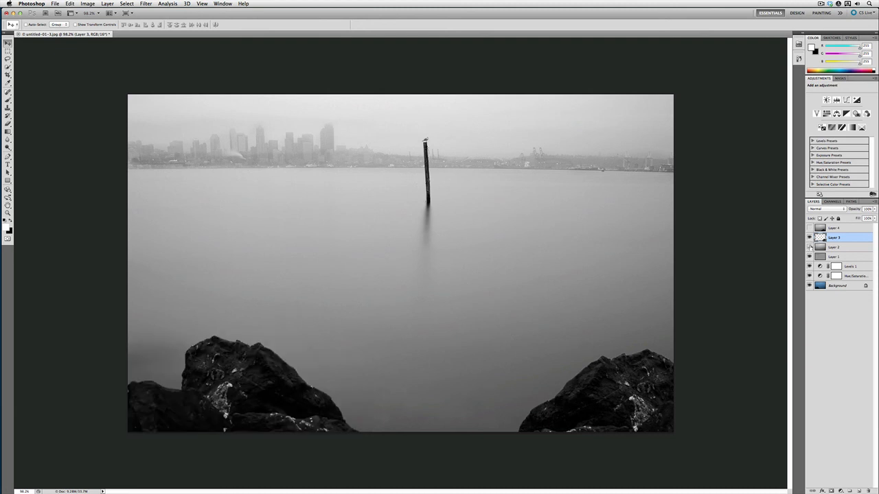
pyautogui.click(809, 238)
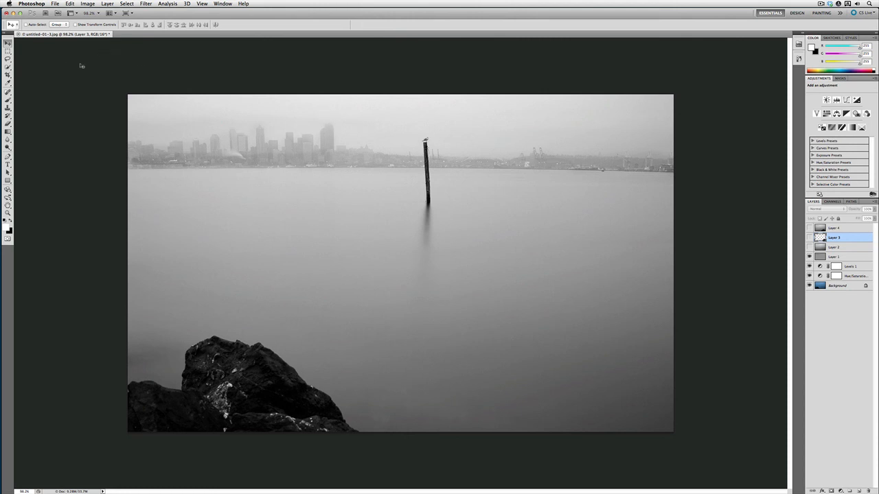
pyautogui.click(11, 51)
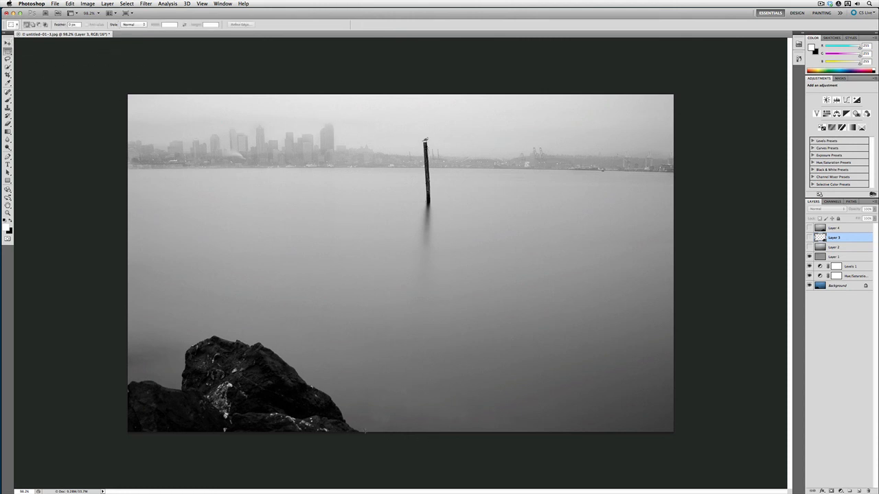
pyautogui.moveTo(361, 420); pyautogui.dragTo(364, 433)
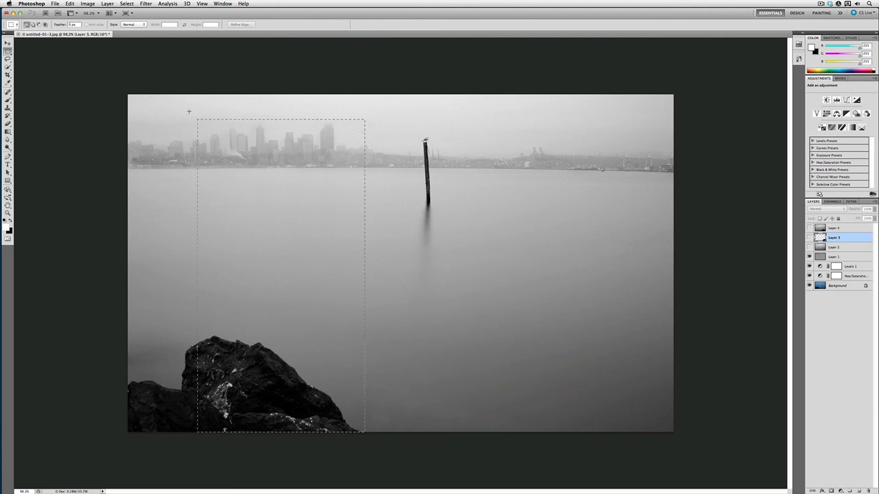
pyautogui.click(85, 4)
pyautogui.click(90, 83)
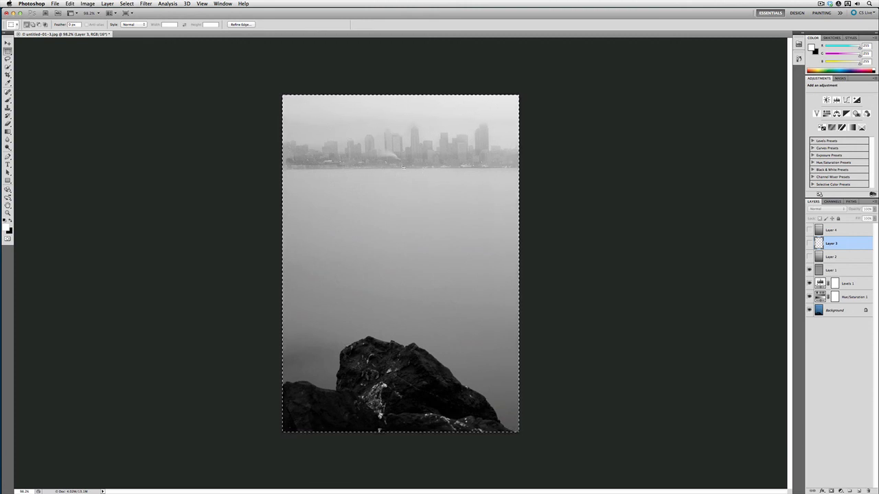
pyautogui.press('super+z')
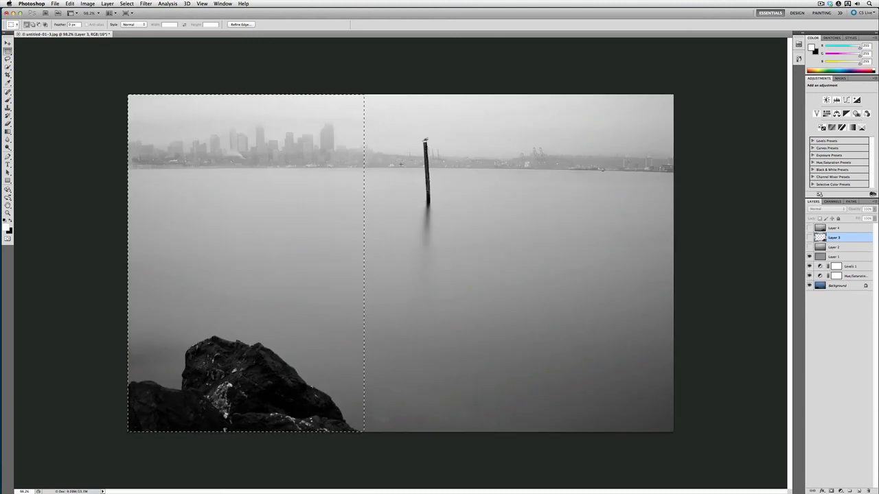
pyautogui.press('super+d')
# Turn on Layer 2, Layer 3 and Layer 4 together and compare the recomposed photo with the original rock placement.
pyautogui.moveTo(810, 246); pyautogui.dragTo(808, 227)
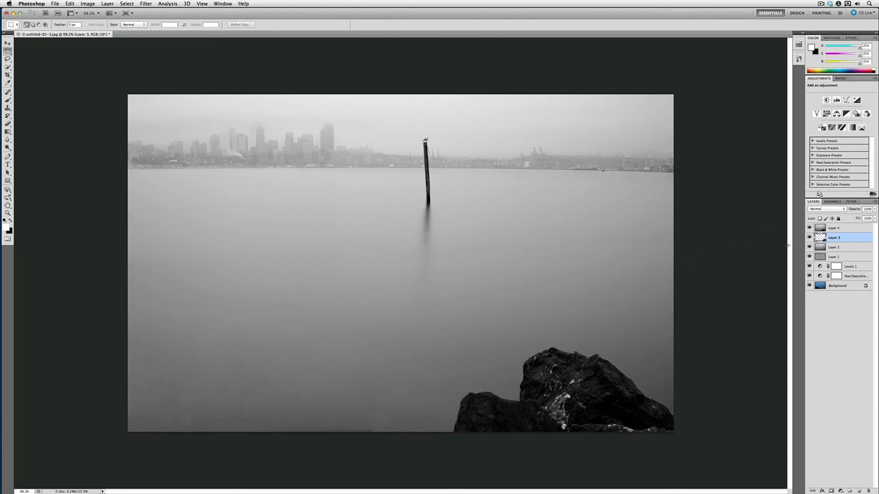
pyautogui.moveTo(808, 247); pyautogui.dragTo(810, 220)
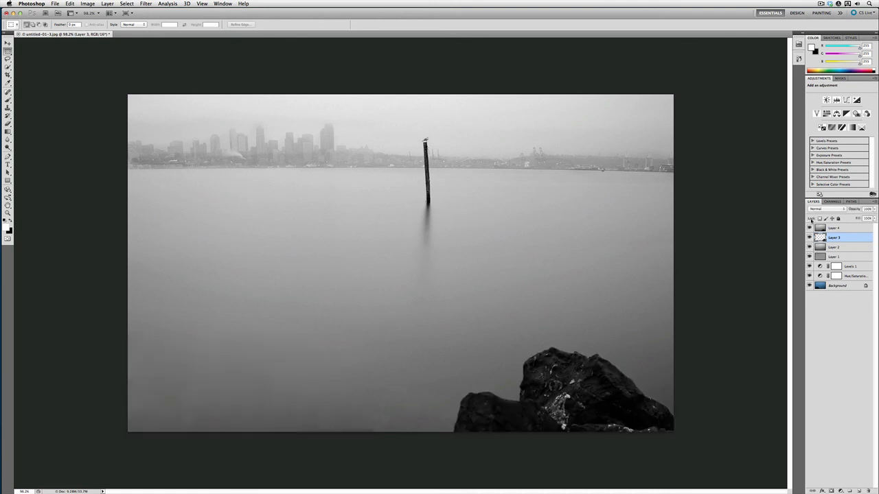